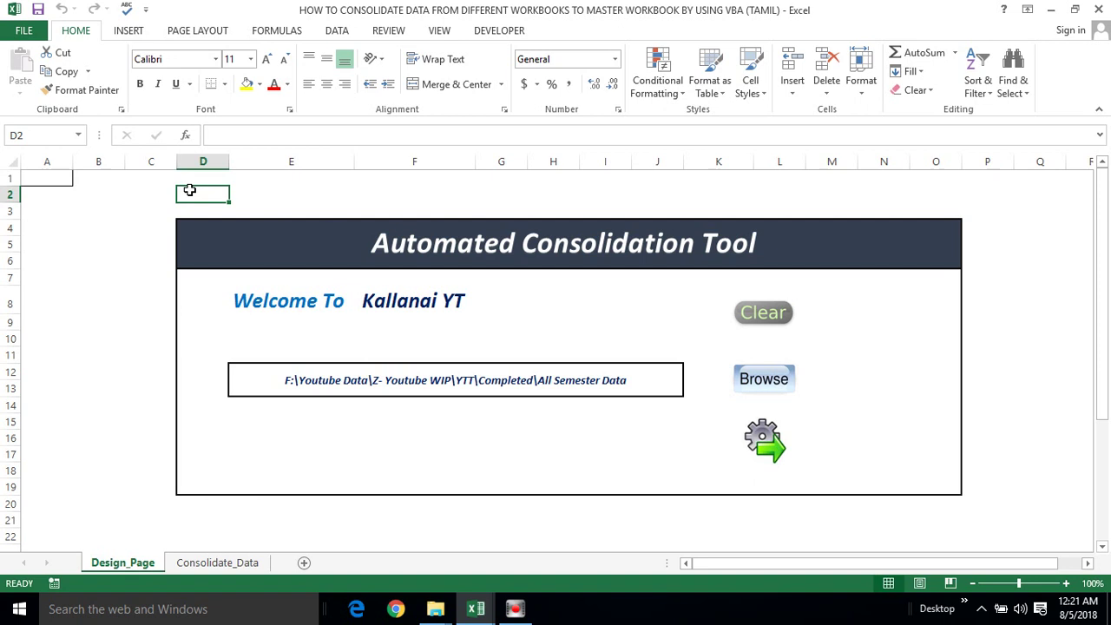
# Step: Check that the Consolidate_Data sheet is still empty, then go back to Design_Page
pyautogui.click(206, 564)
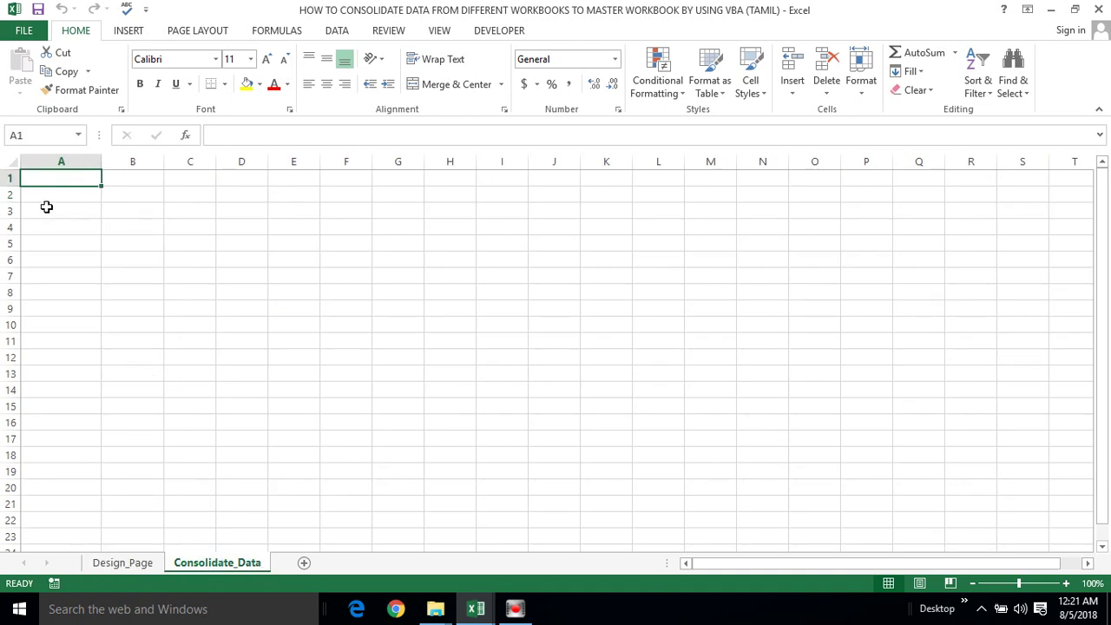
pyautogui.click(119, 570)
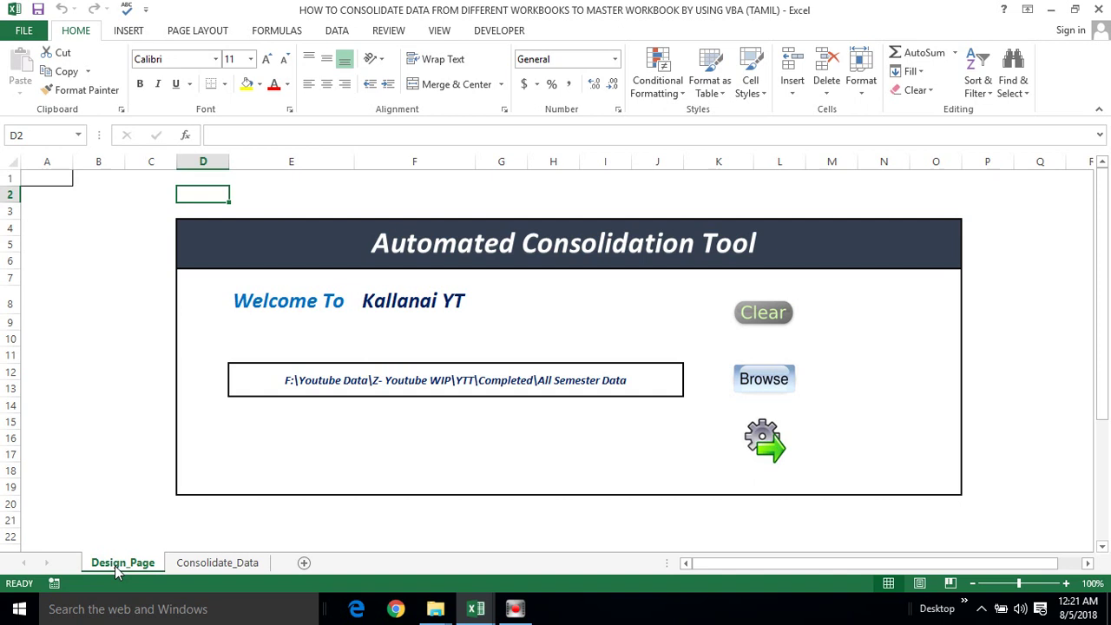
pyautogui.click(209, 563)
pyautogui.click(37, 198)
pyautogui.doubleClick(39, 256)
pyautogui.click(37, 292)
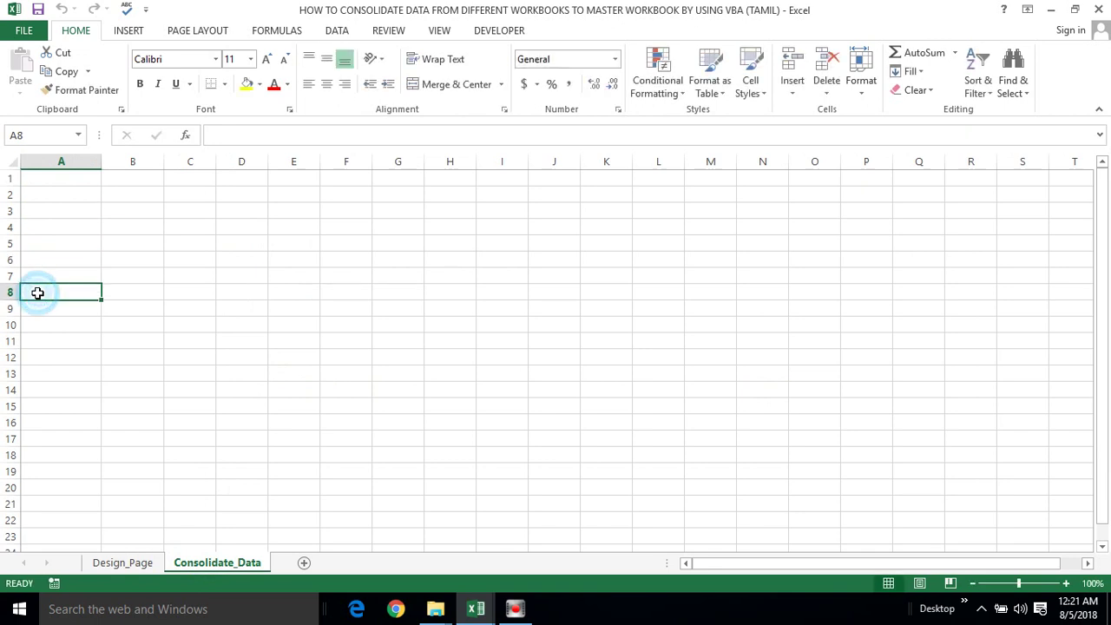
pyautogui.click(36, 176)
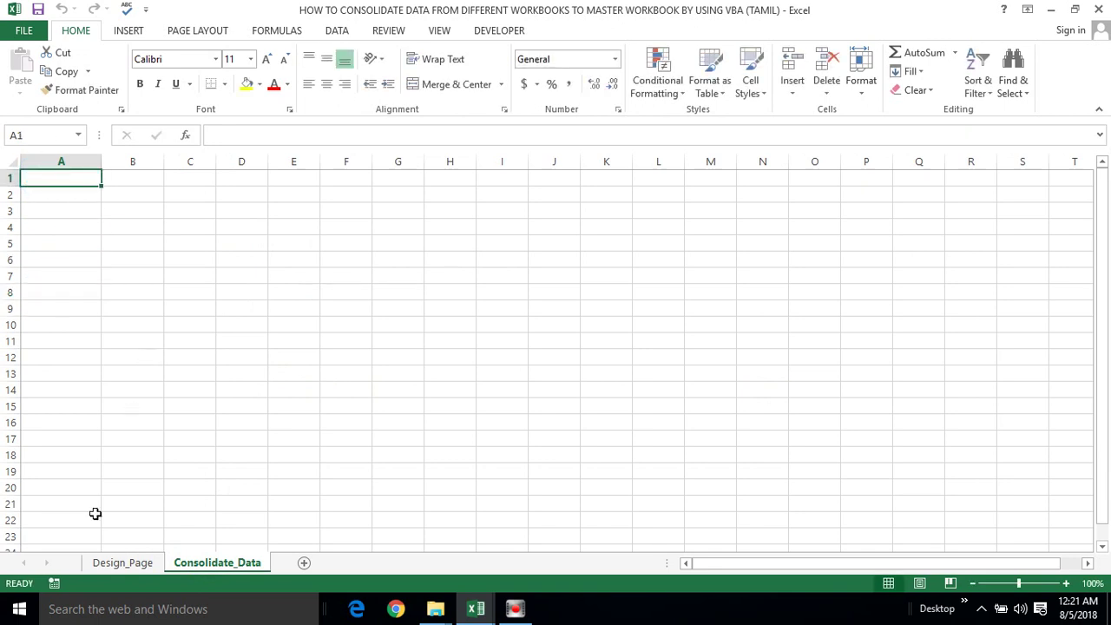
pyautogui.click(104, 568)
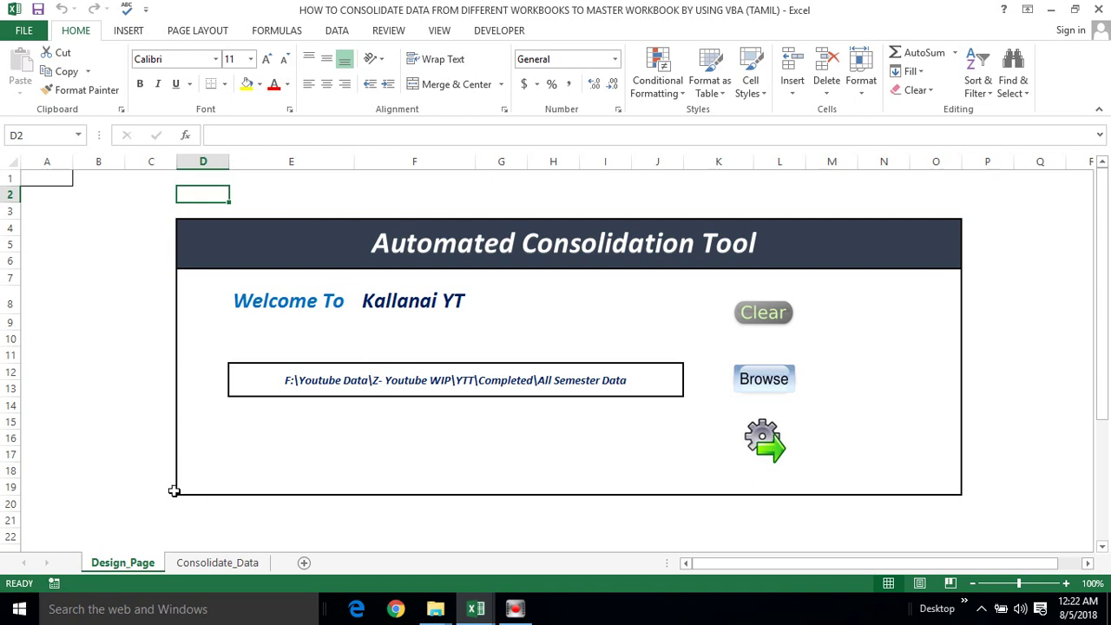
# Step: Select the folder path cell E12 and delete the old path
pyautogui.click(265, 442)
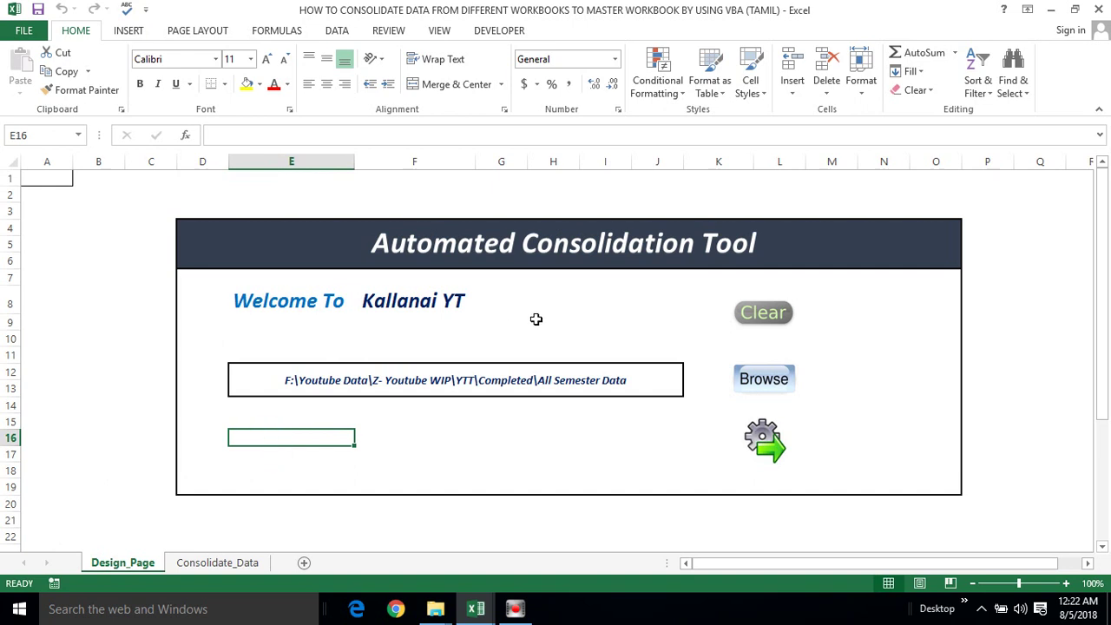
pyautogui.click(586, 301)
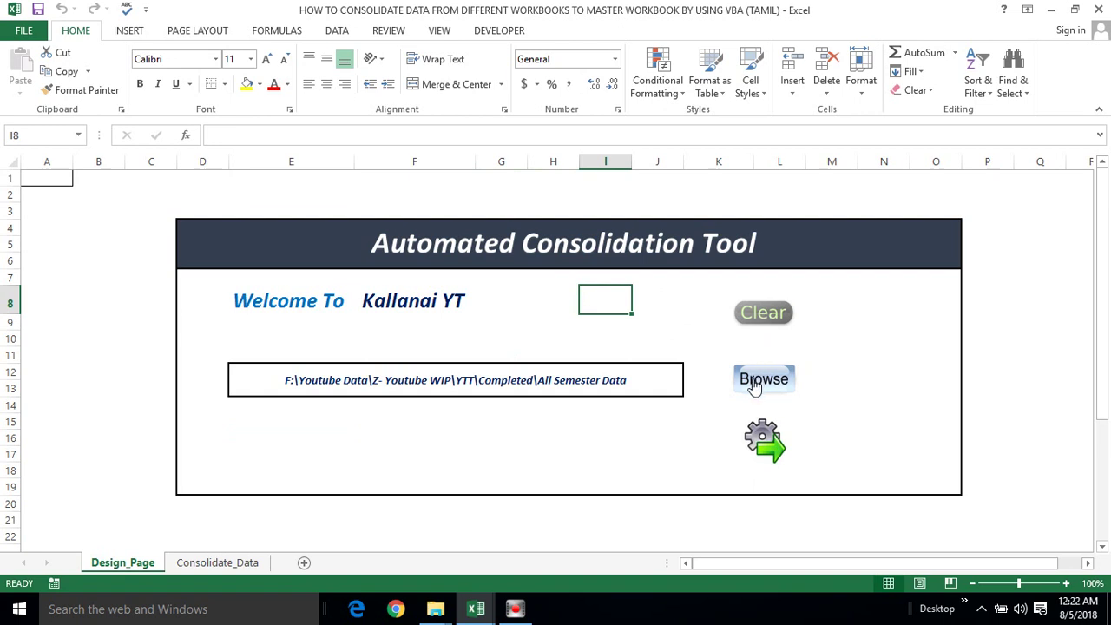
pyautogui.click(615, 379)
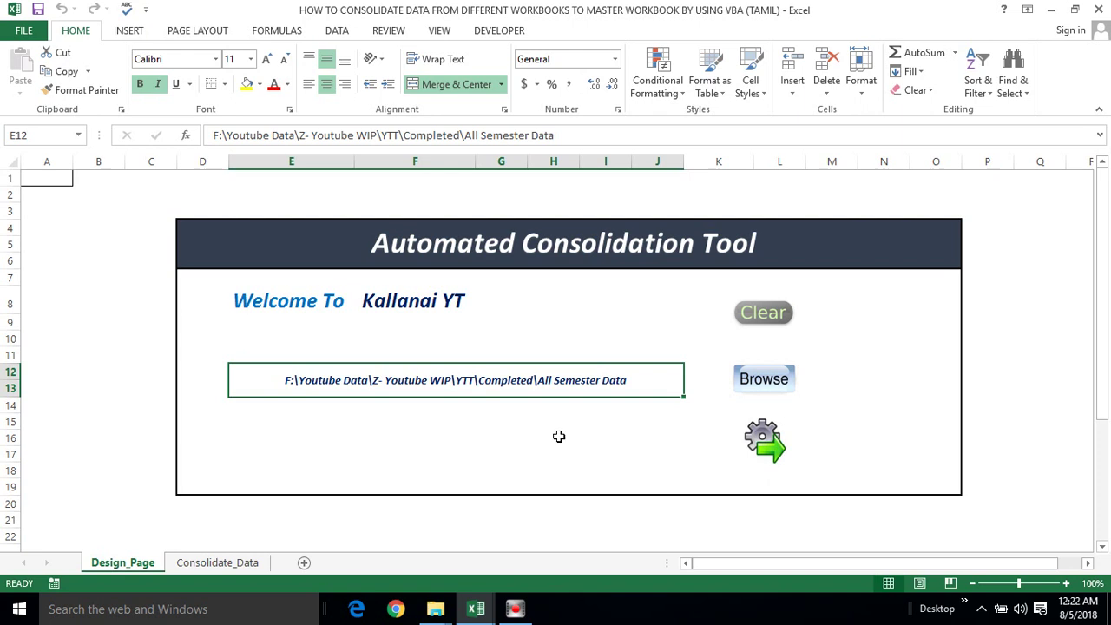
pyautogui.click(206, 564)
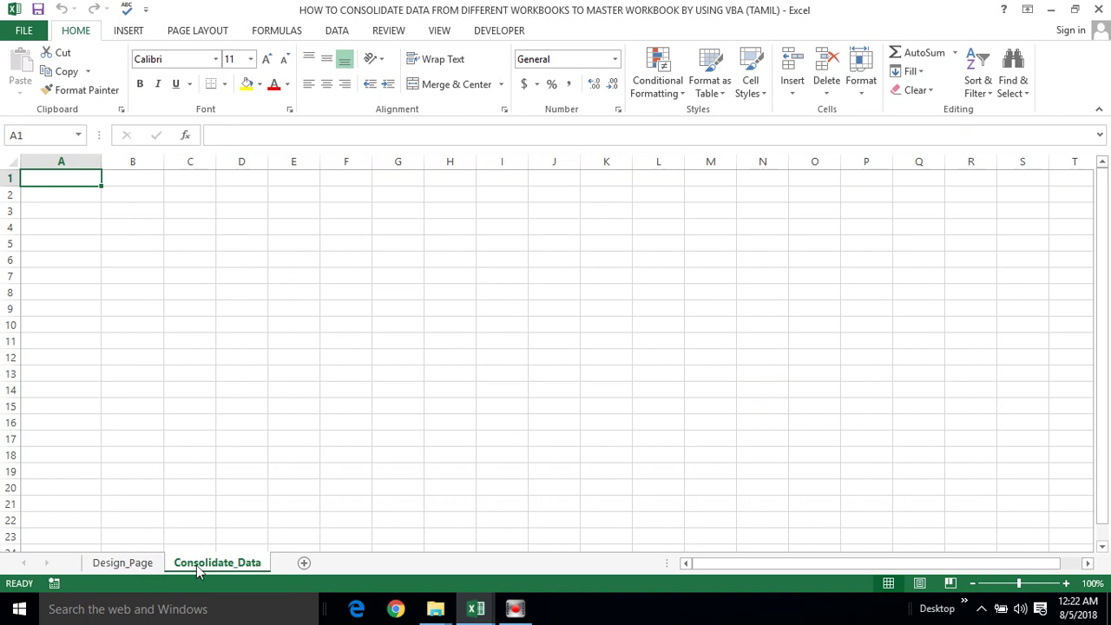
pyautogui.click(149, 564)
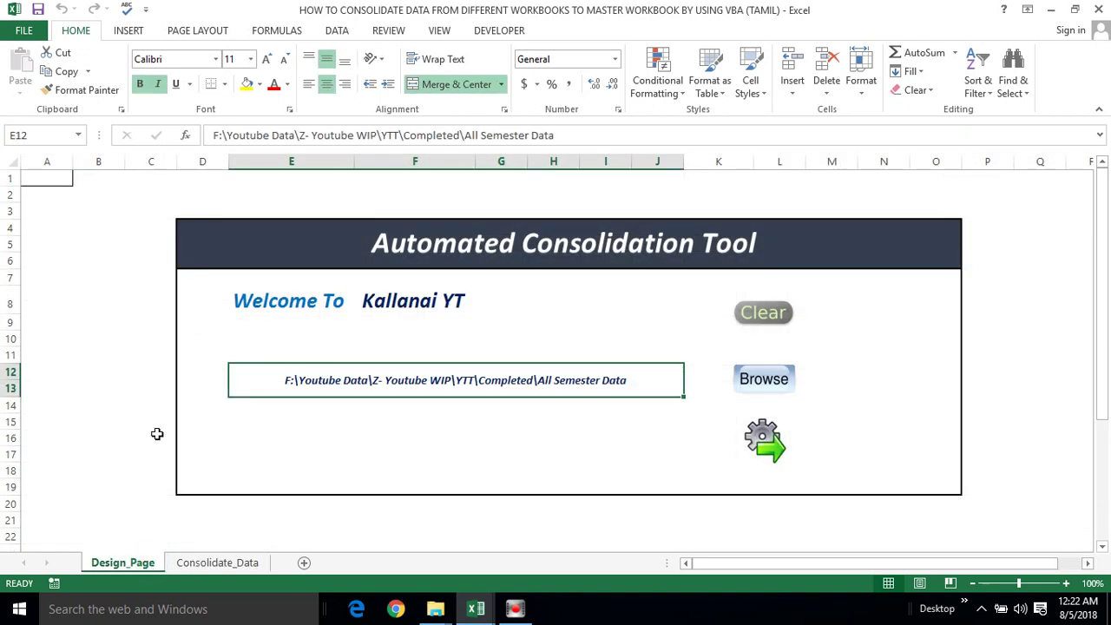
pyautogui.click(214, 409)
pyautogui.click(521, 471)
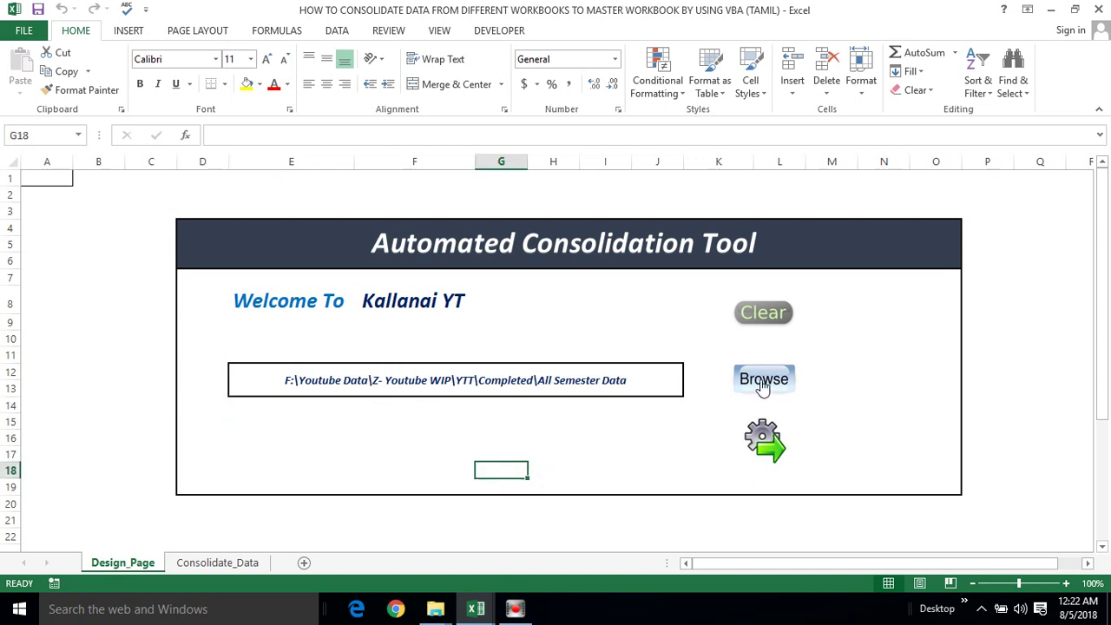
pyautogui.click(553, 388)
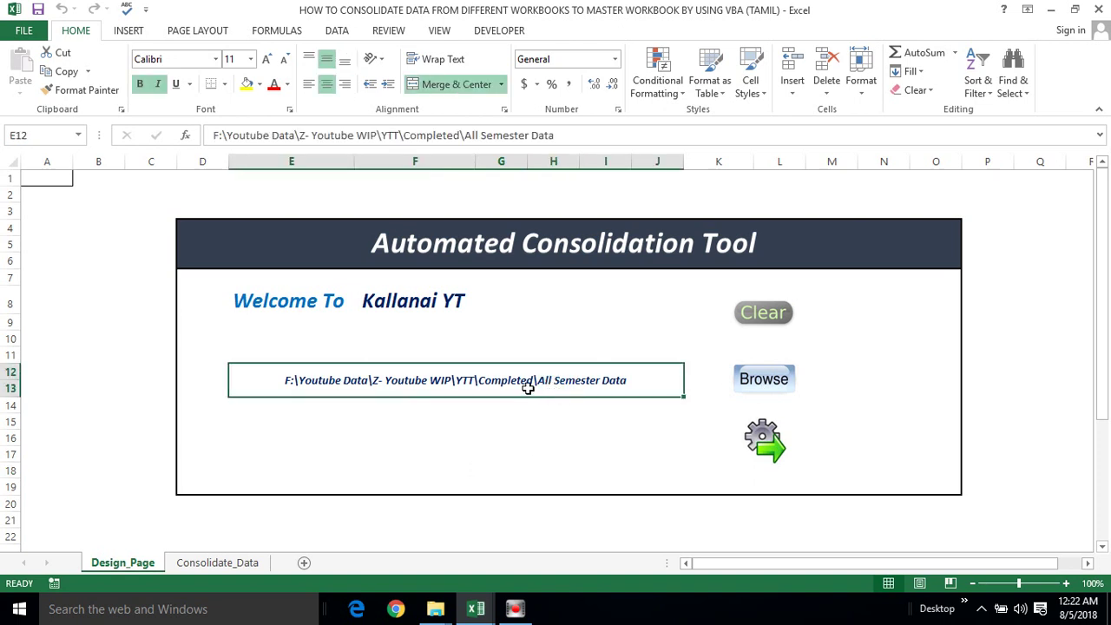
pyautogui.press('Delete')
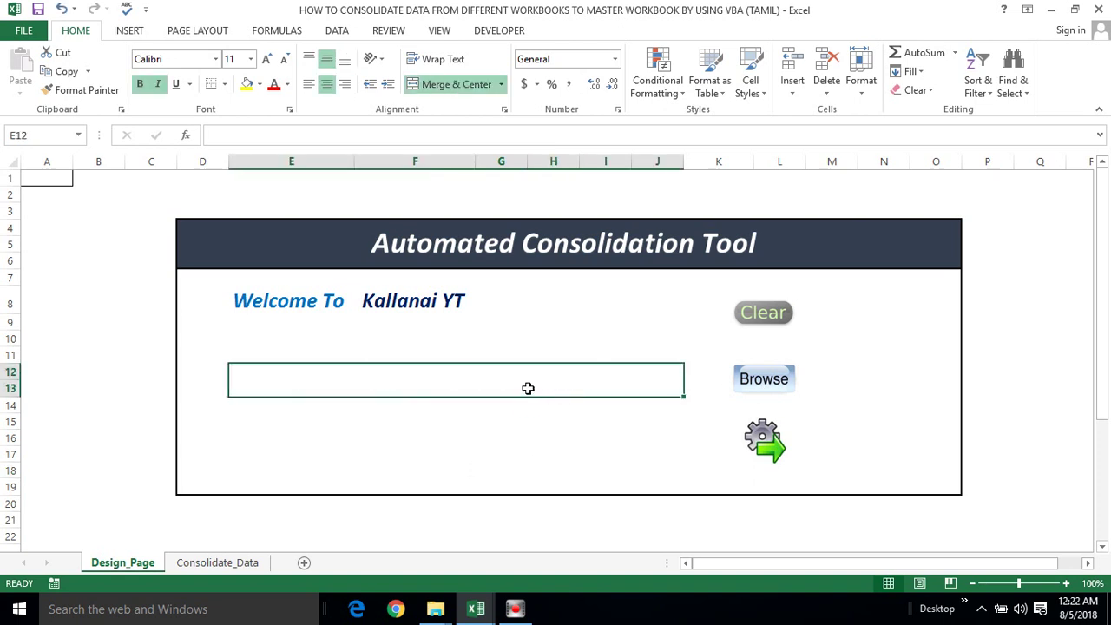
# Step: Browse to the All Semester Data folder and confirm it as the source folder
pyautogui.click(527, 415)
pyautogui.click(744, 380)
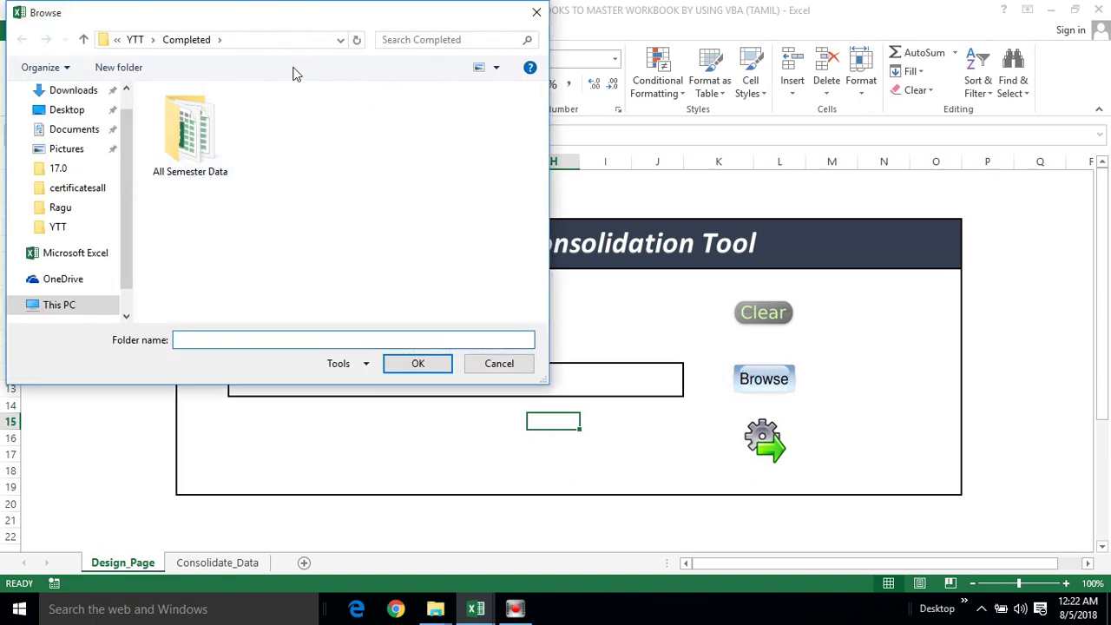
pyautogui.click(281, 40)
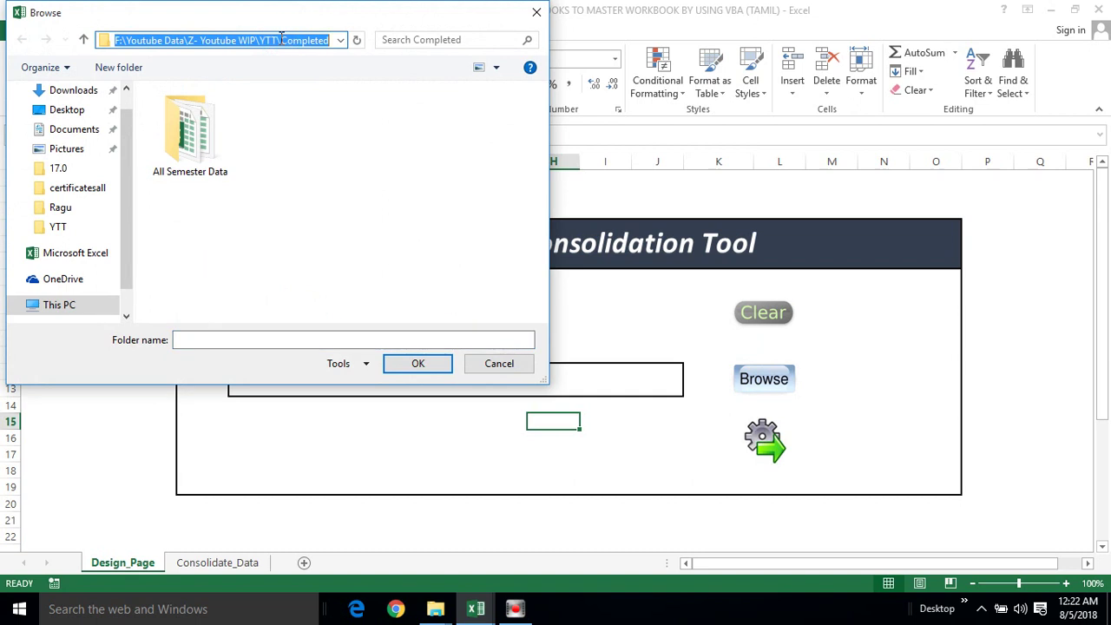
pyautogui.click(328, 157)
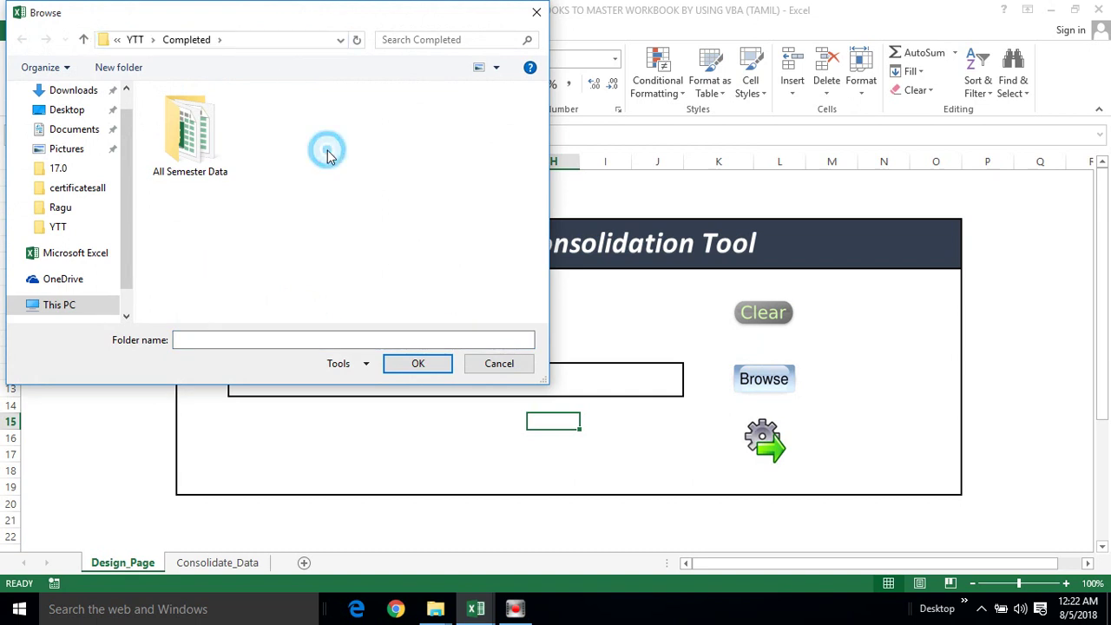
pyautogui.click(186, 148)
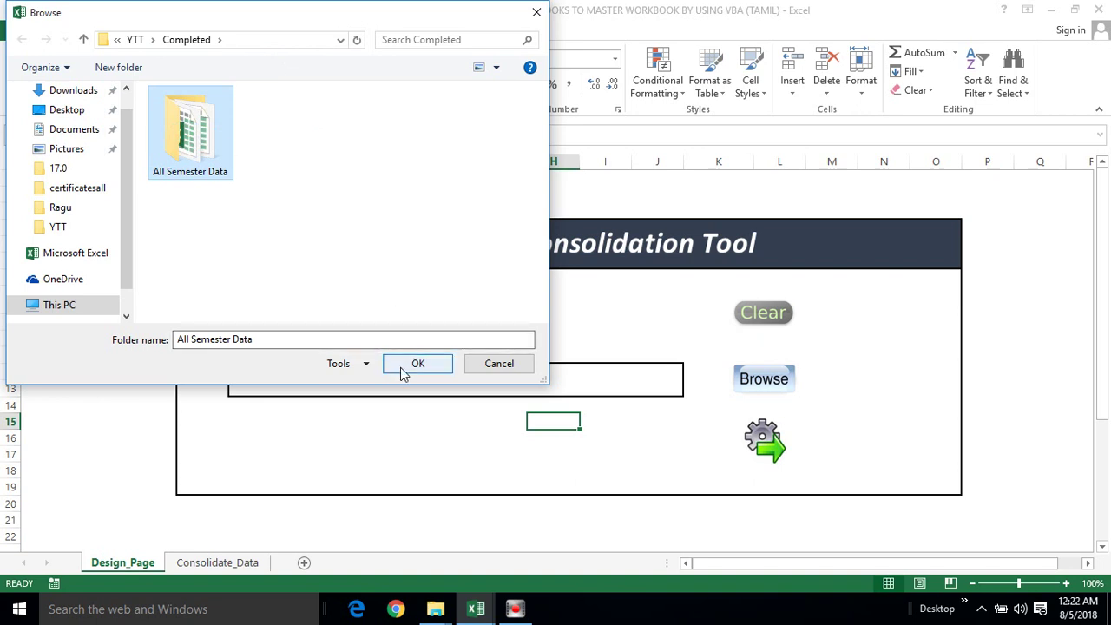
pyautogui.click(403, 371)
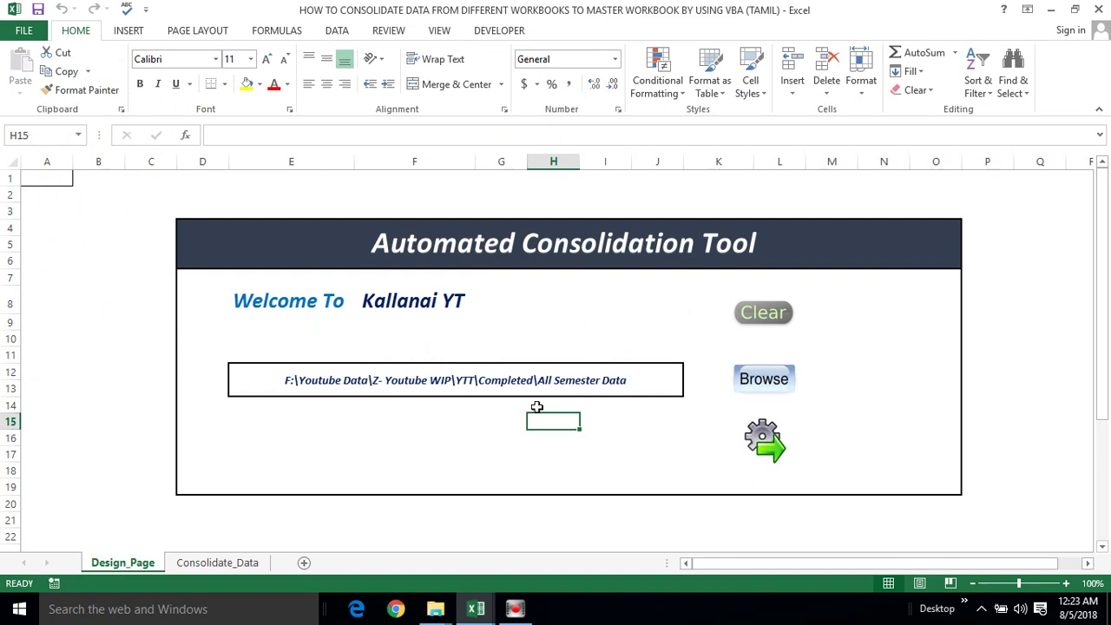
pyautogui.hotkey('alt', 'Tab')
pyautogui.hotkey('alt', 'Tab')
pyautogui.hotkey('alt', 'Tab')
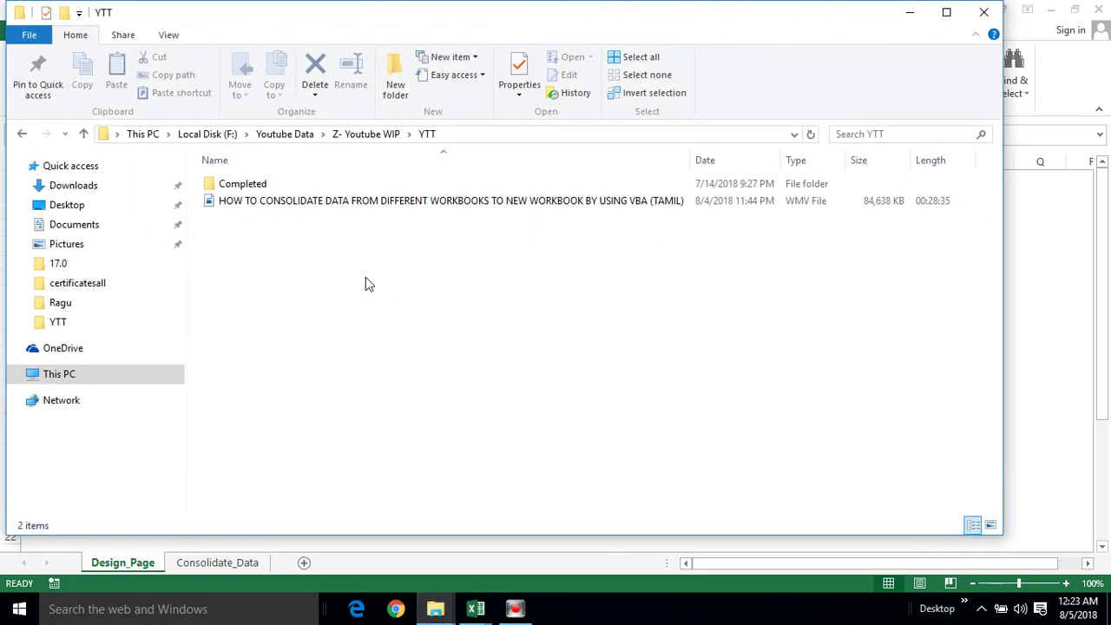
pyautogui.doubleClick(256, 185)
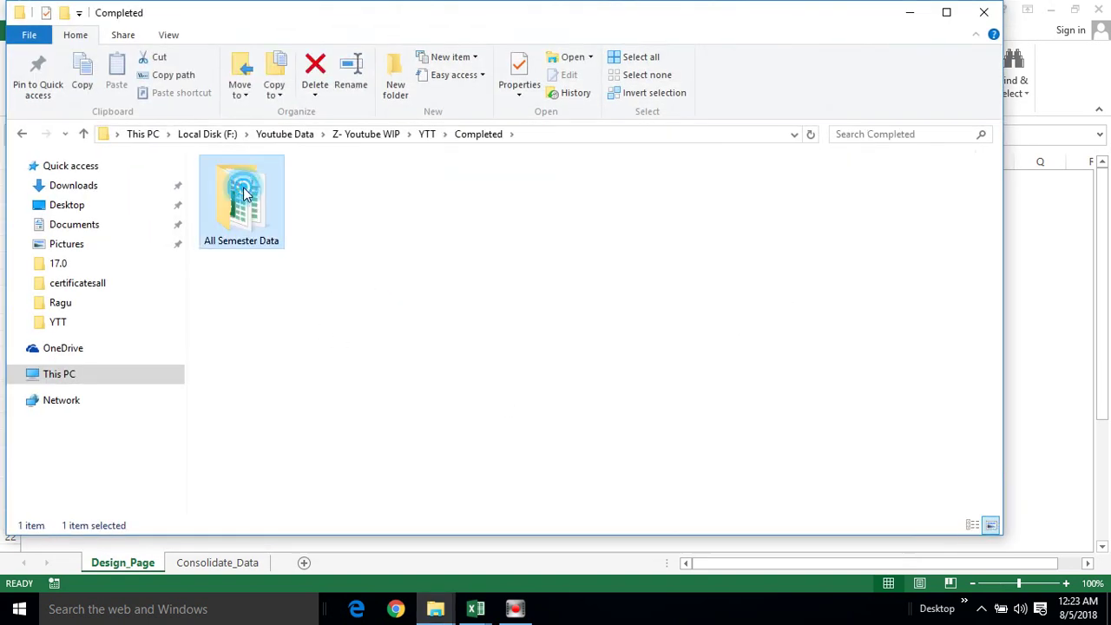
pyautogui.doubleClick(253, 187)
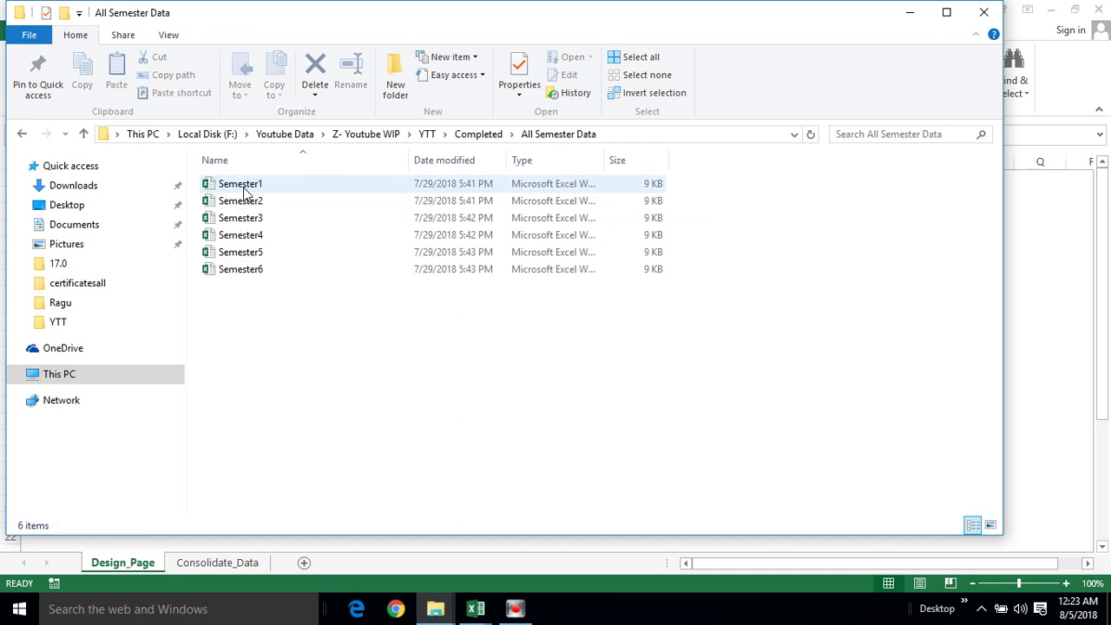
pyautogui.click(622, 134)
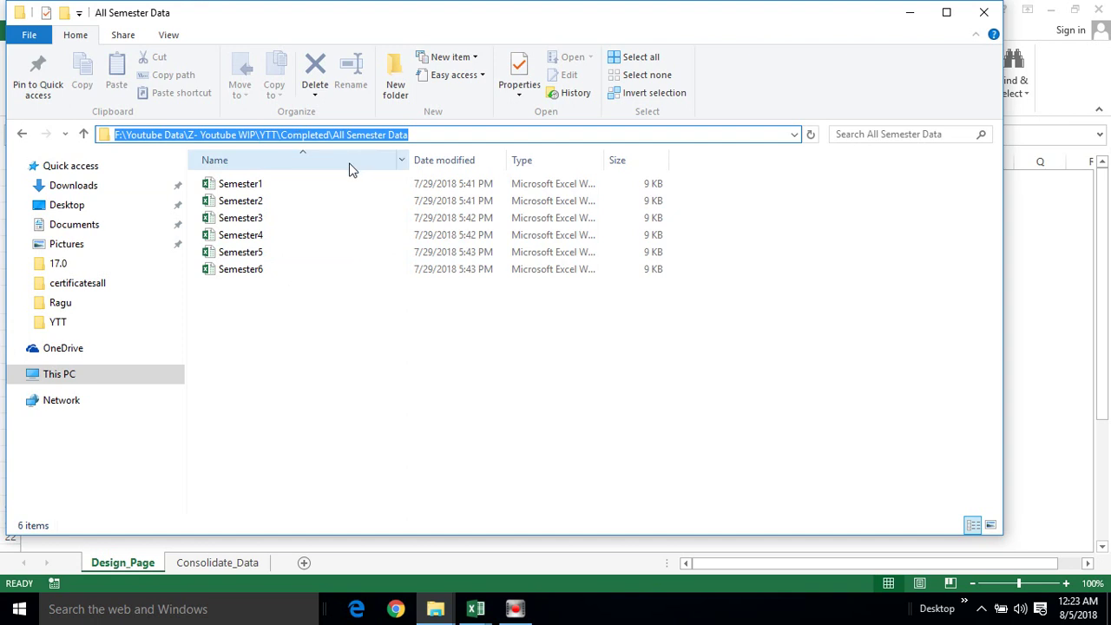
pyautogui.click(288, 312)
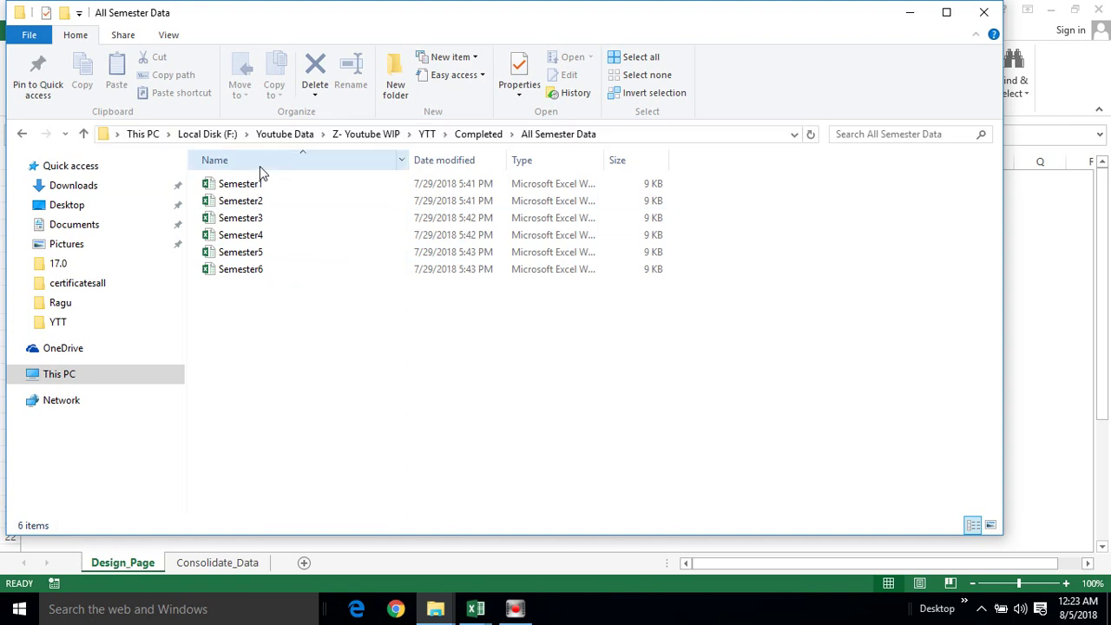
pyautogui.click(252, 187)
pyautogui.doubleClick(253, 188)
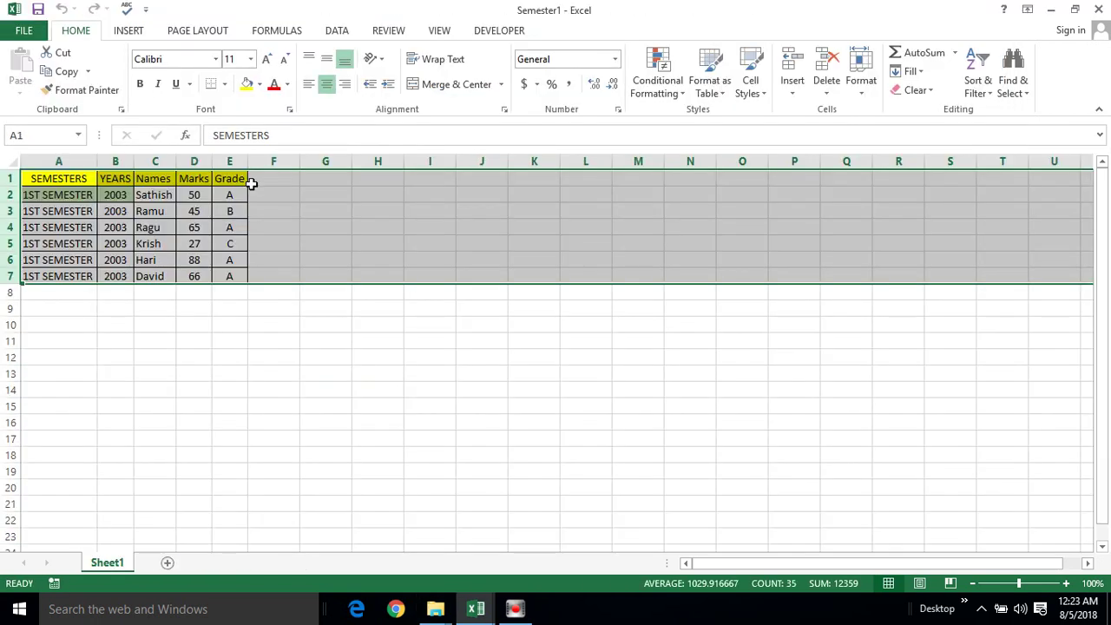
pyautogui.click(1098, 10)
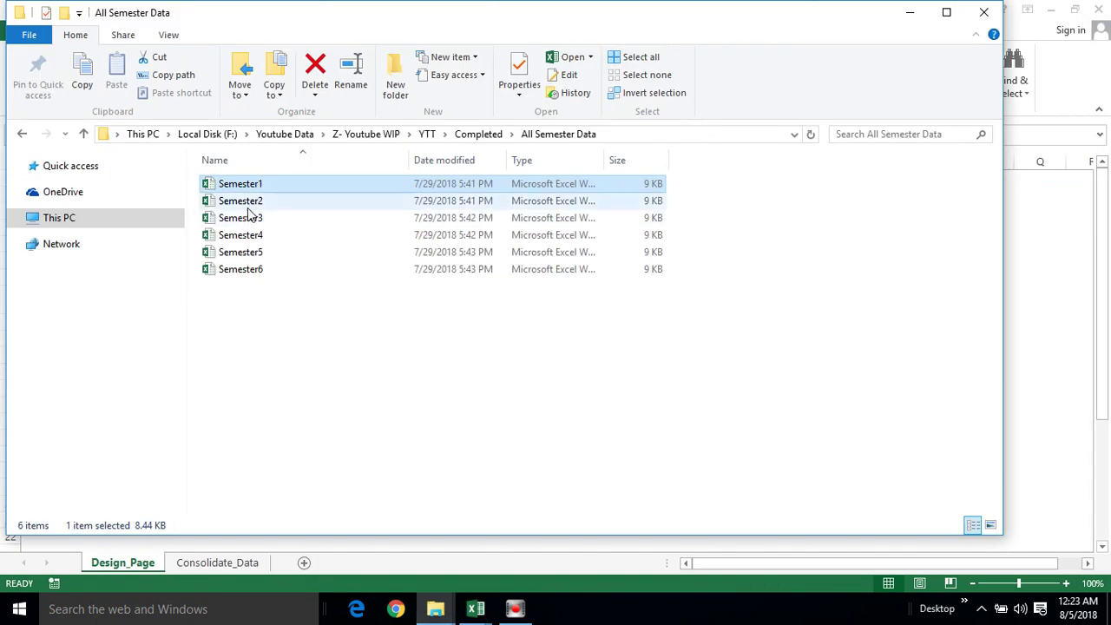
pyautogui.doubleClick(248, 211)
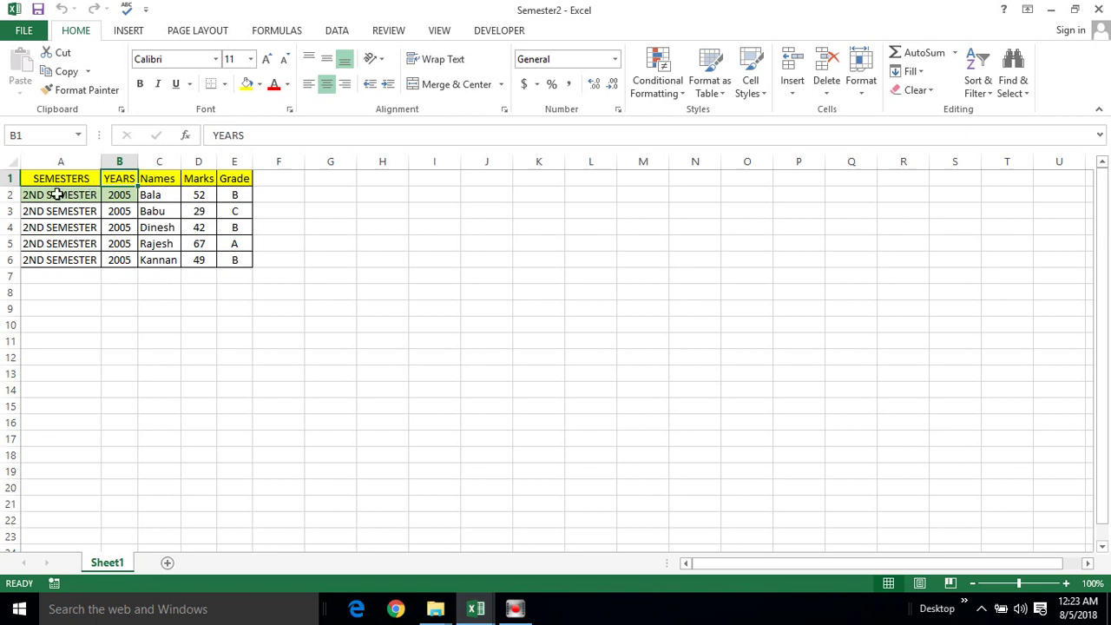
pyautogui.click(56, 194)
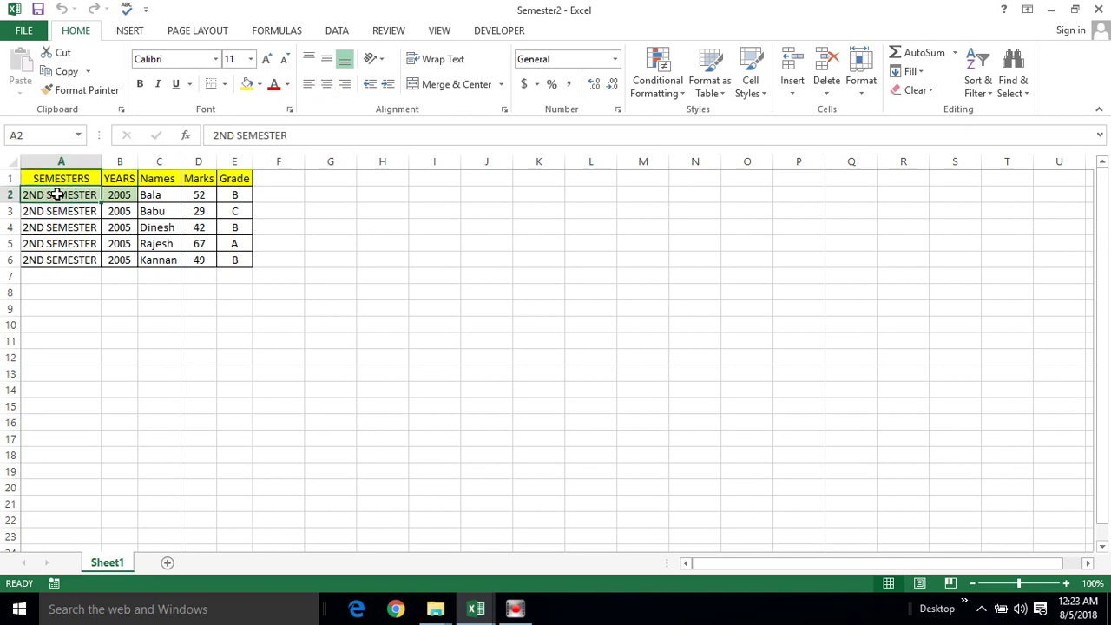
pyautogui.hotkey('ctrl', 'shift', 'Right')
pyautogui.hotkey('ctrl', 'shift', 'Down')
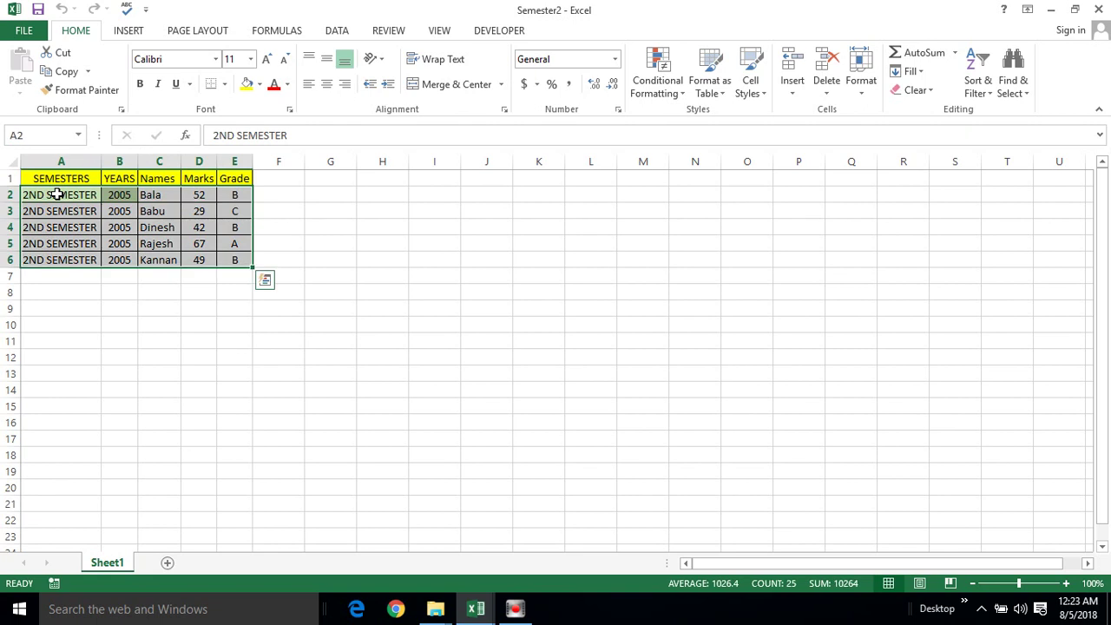
pyautogui.hotkey('alt', 'Tab')
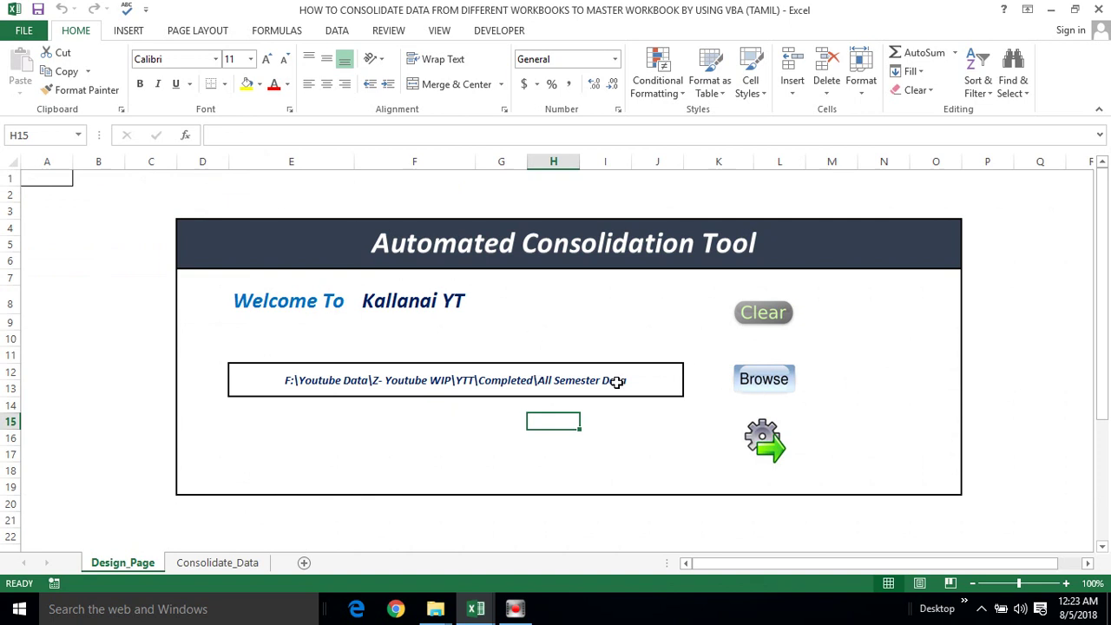
# Step: Run the gear consolidation button and dismiss the 'Data Collated successfully!' message
pyautogui.click(712, 425)
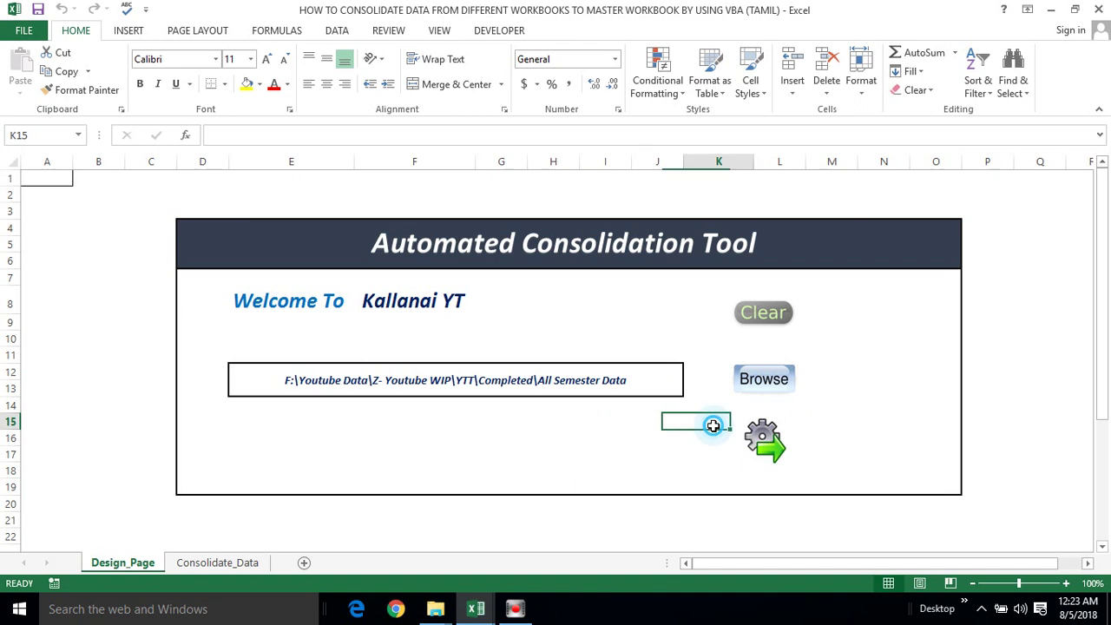
pyautogui.click(767, 437)
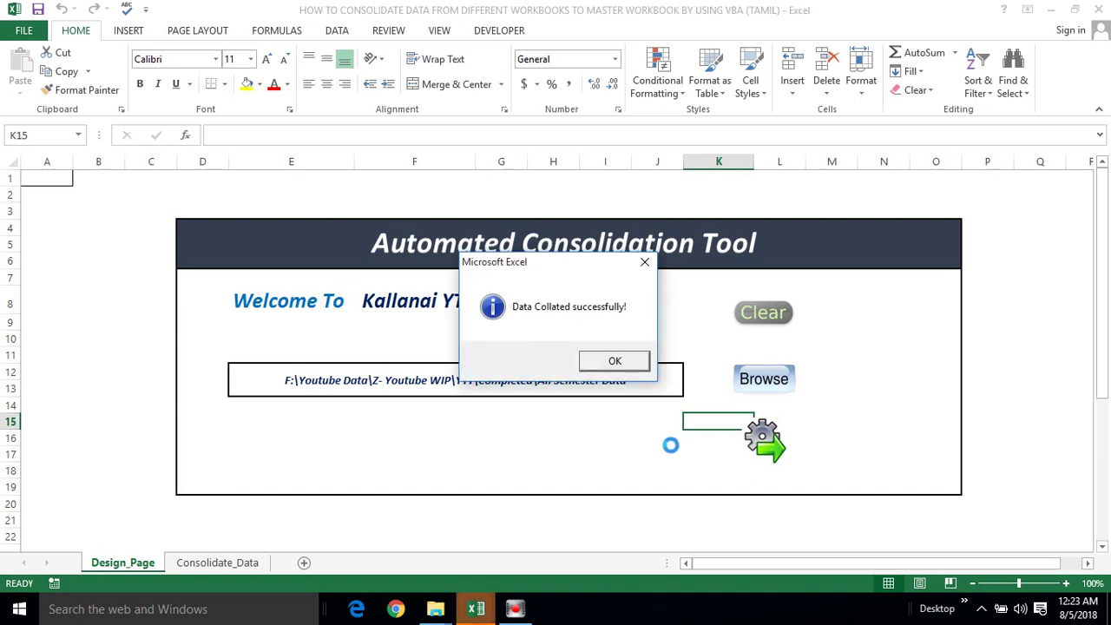
pyautogui.click(612, 364)
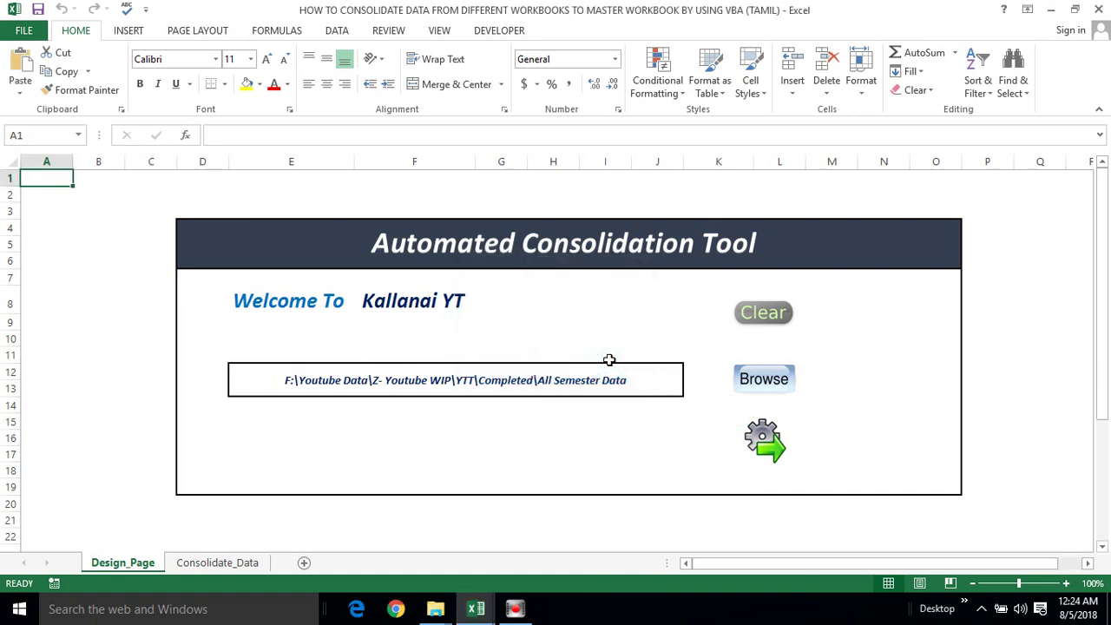
pyautogui.click(211, 566)
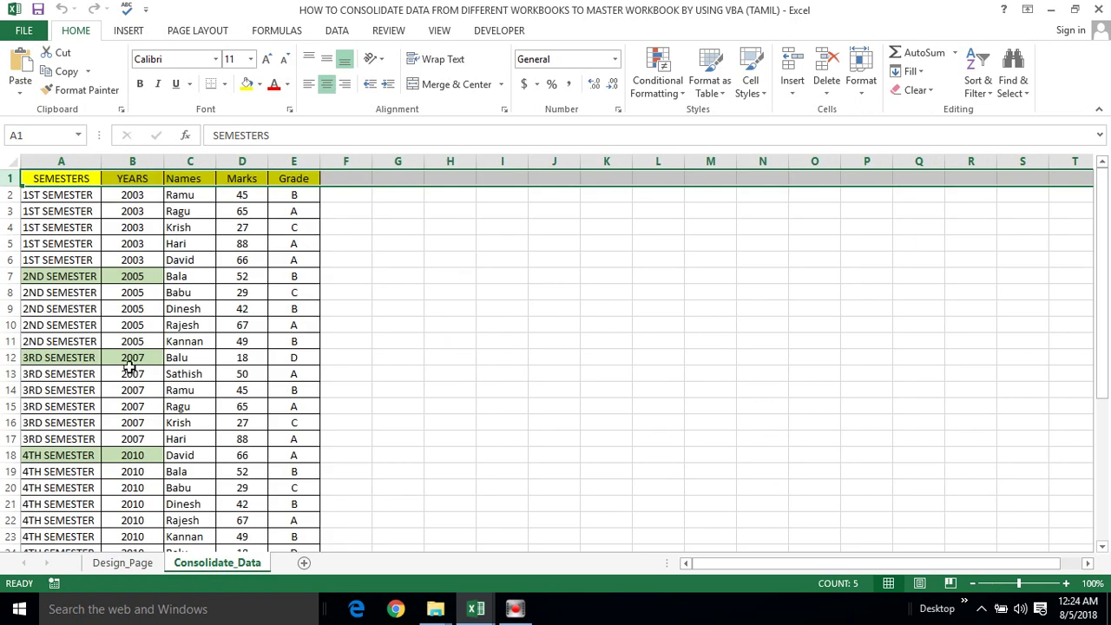
pyautogui.click(41, 178)
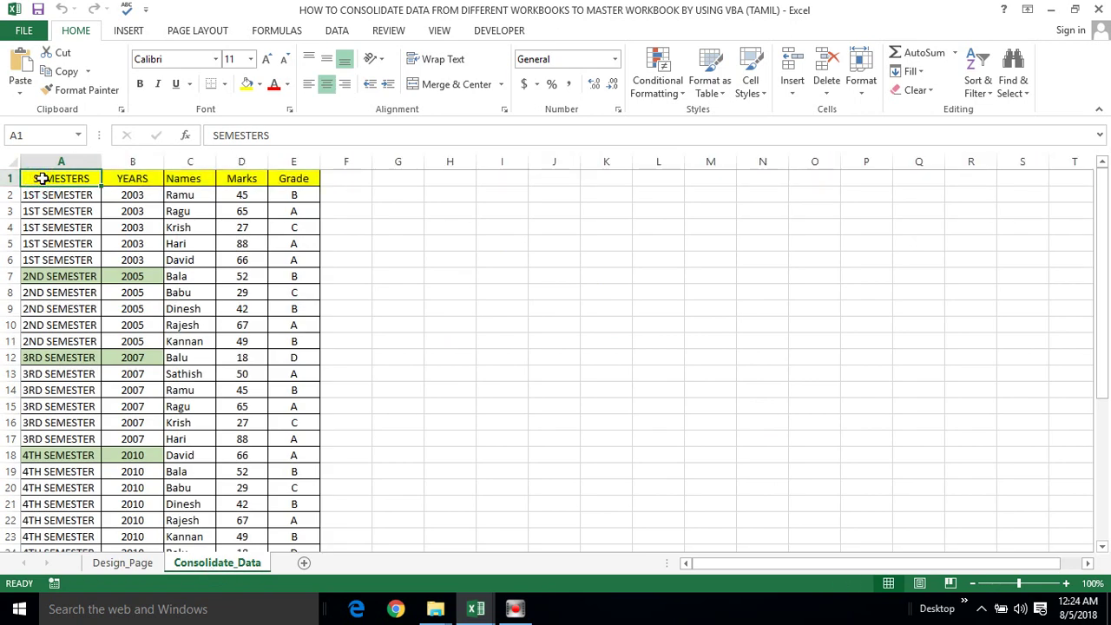
pyautogui.press('alt')
pyautogui.press('a')
pyautogui.press('t')
pyautogui.hotkey('alt', 'Down')
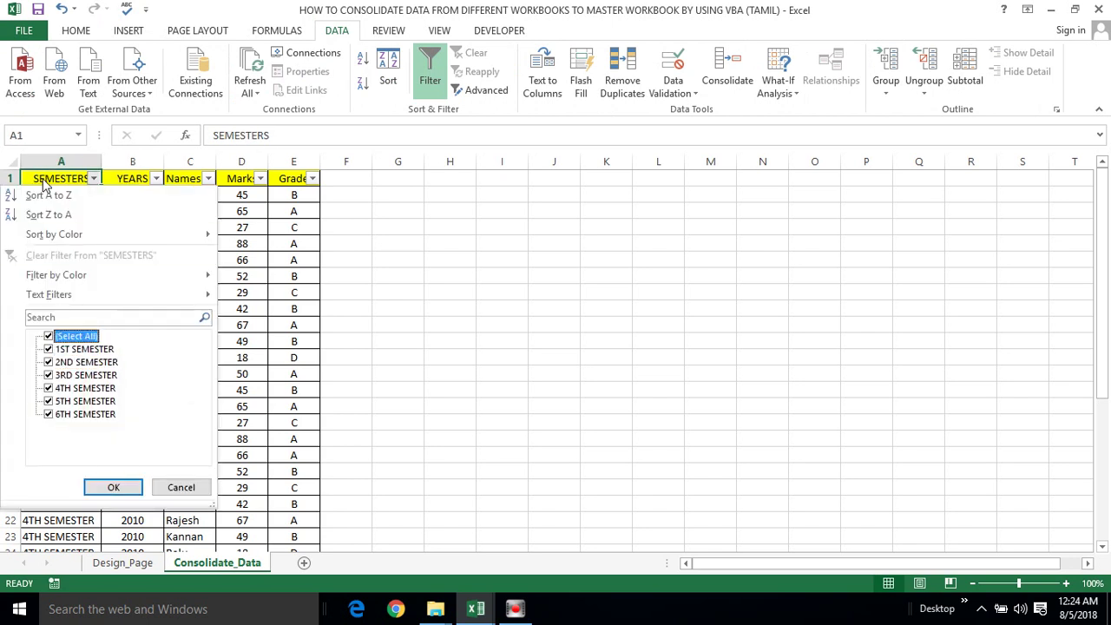
pyautogui.press('Escape')
pyautogui.press('alt')
pyautogui.press('a')
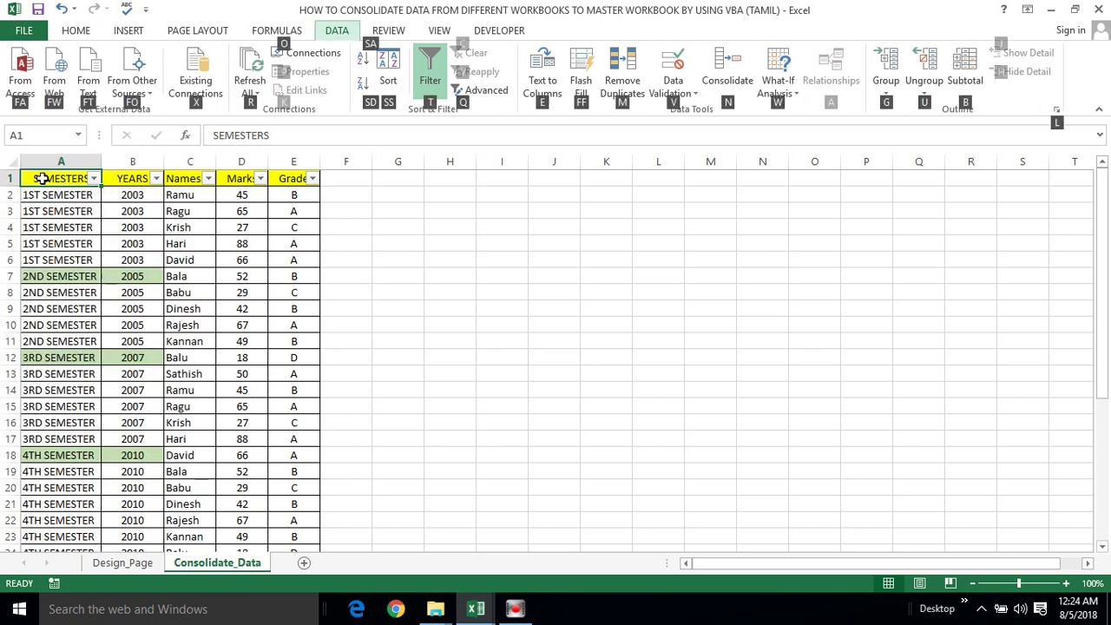
pyautogui.press('t')
pyautogui.press('Right')
pyautogui.press('Left')
pyautogui.press('Down')
pyautogui.hotkey('ctrl', 'shift', 'Down')
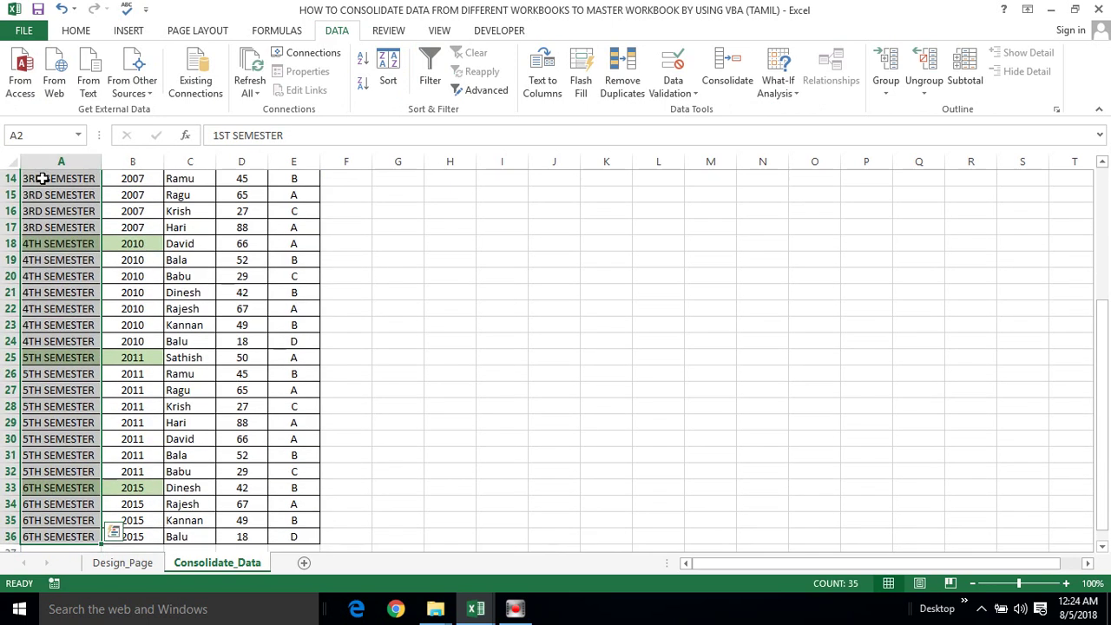
pyautogui.hotkey('ctrl', 'Home')
pyautogui.press('Down')
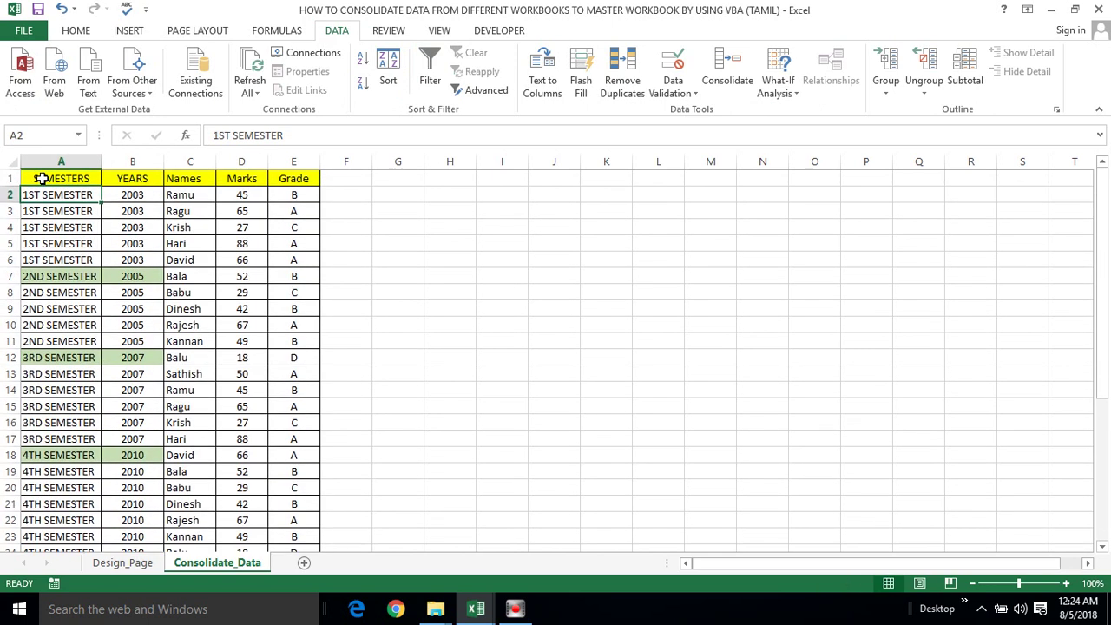
pyautogui.click(124, 568)
# Step: Run Clear, dismiss 'Data Cleared successfully!', and confirm Consolidate_Data is now empty
pyautogui.click(373, 450)
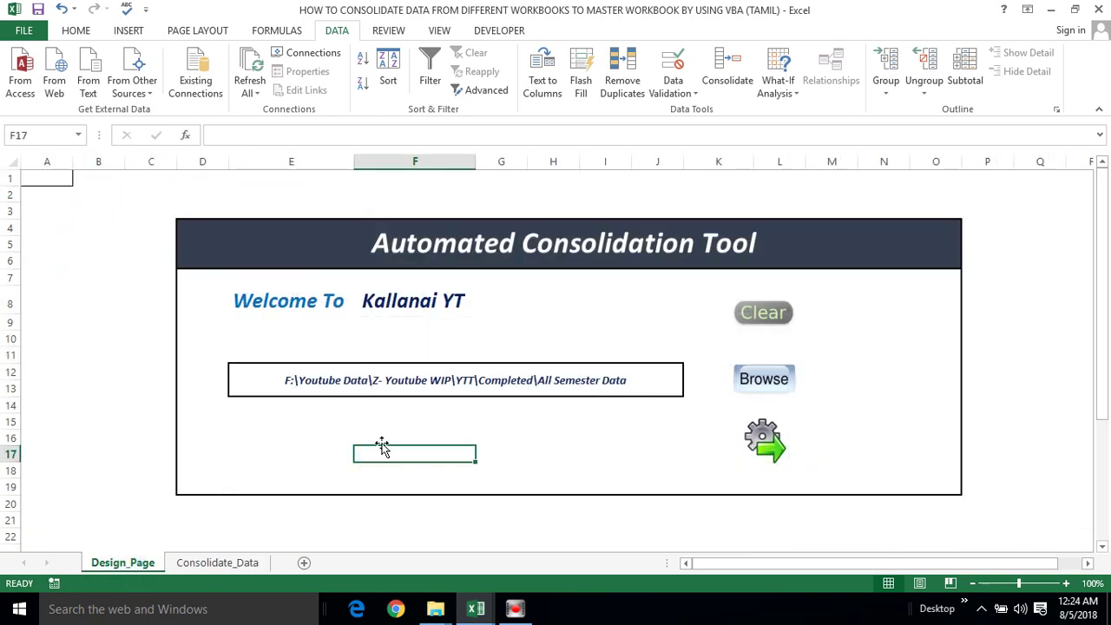
pyautogui.click(751, 317)
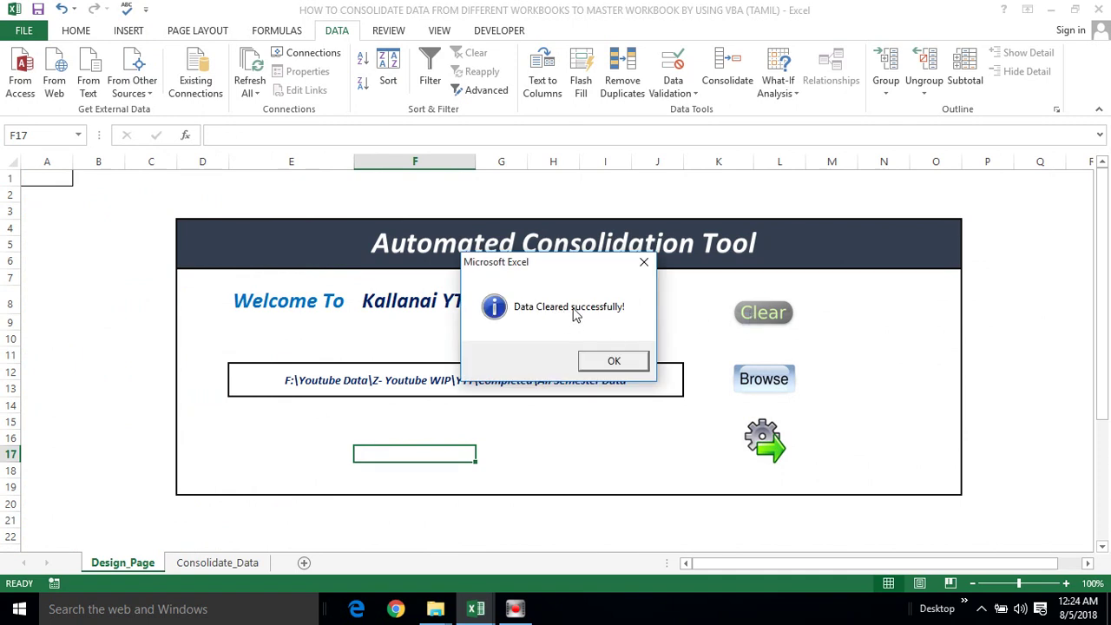
pyautogui.click(611, 365)
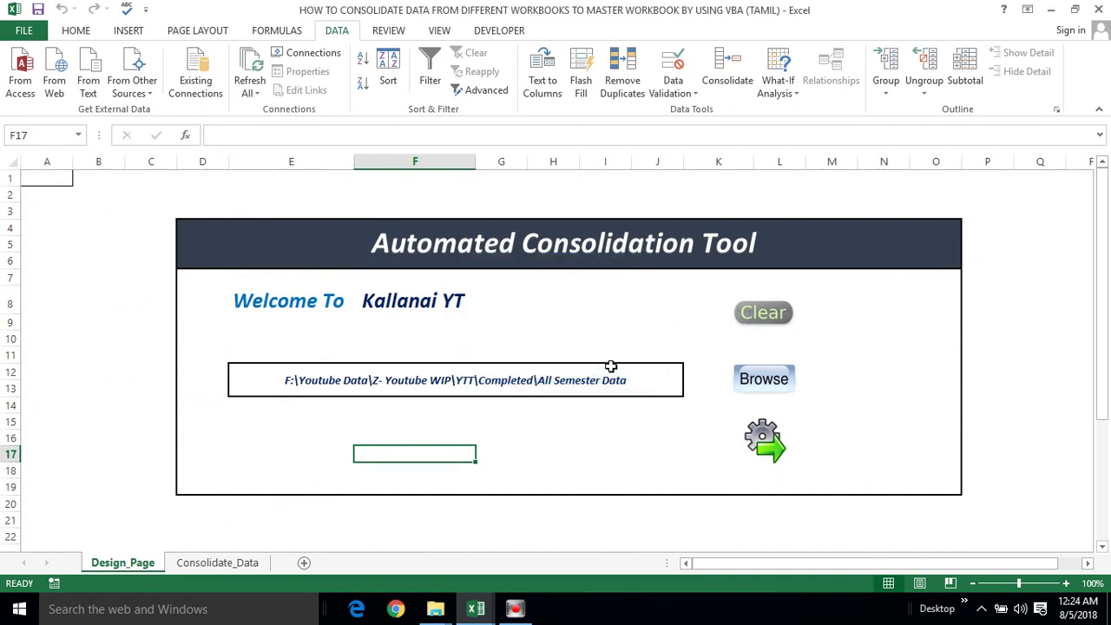
pyautogui.click(212, 565)
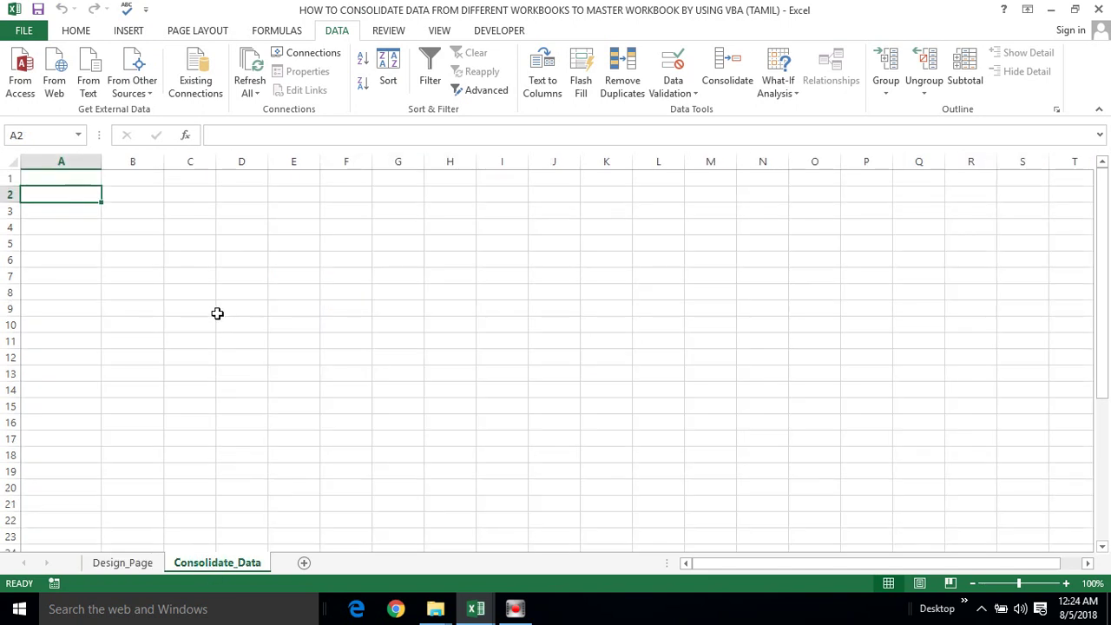
pyautogui.click(117, 562)
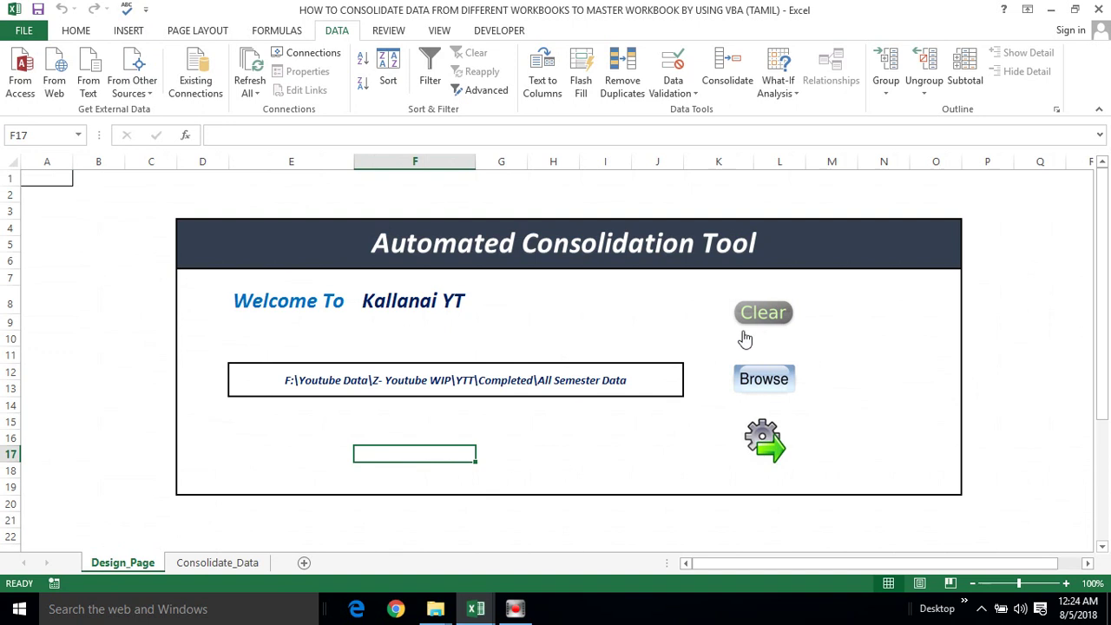
# Step: Select the Automated Consolidation Tool panel on Design_Page, then the folder path cell E12
pyautogui.click(632, 321)
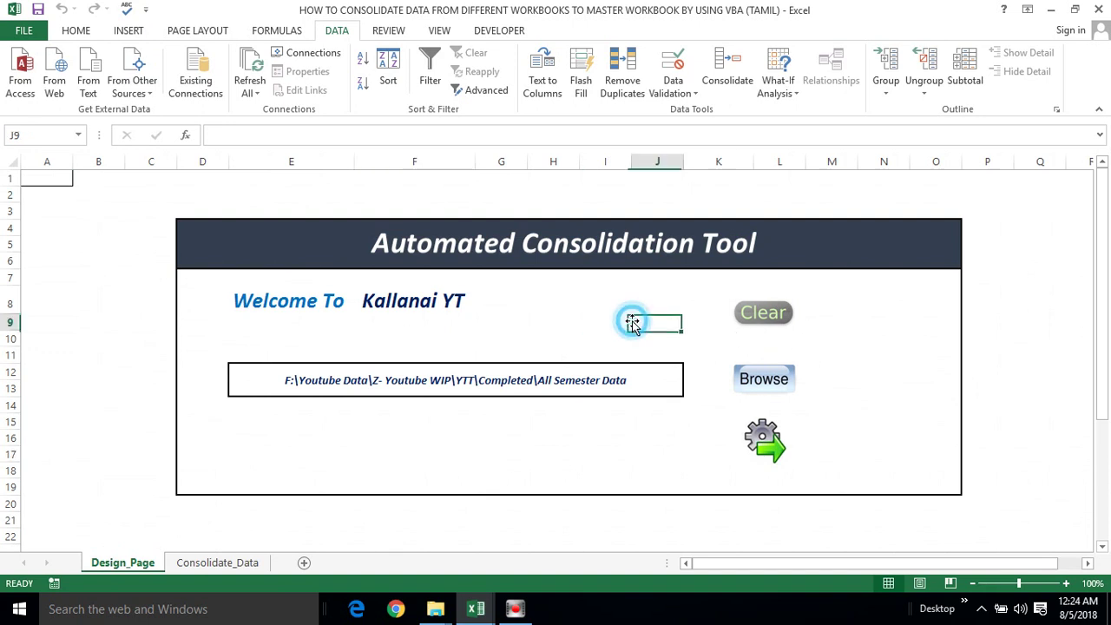
pyautogui.click(533, 309)
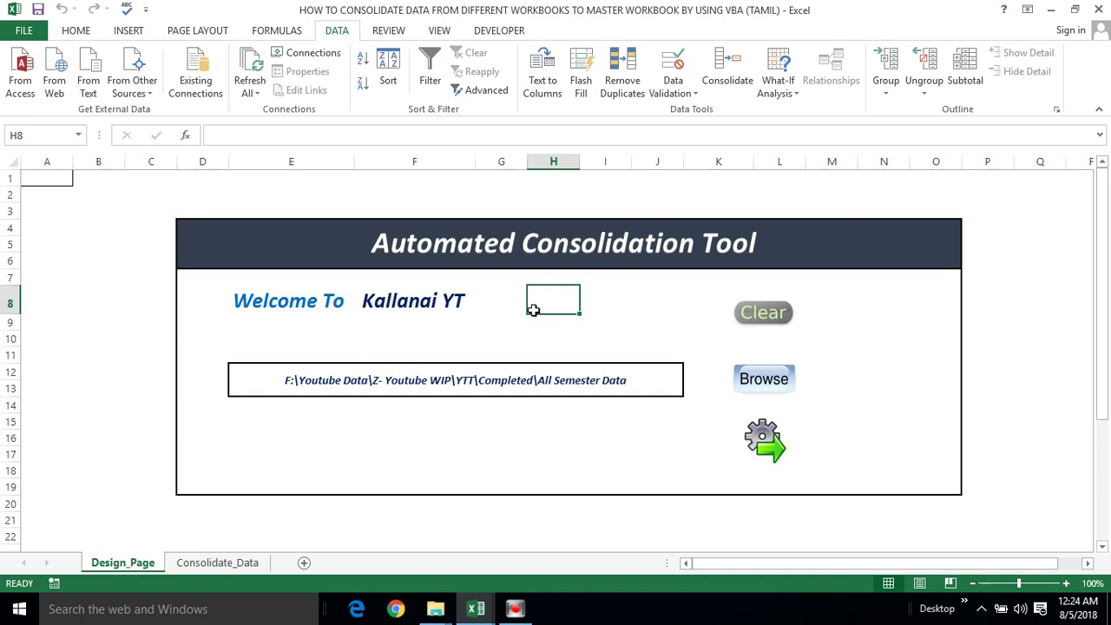
pyautogui.click(305, 239)
pyautogui.moveTo(305, 237); pyautogui.dragTo(319, 349)
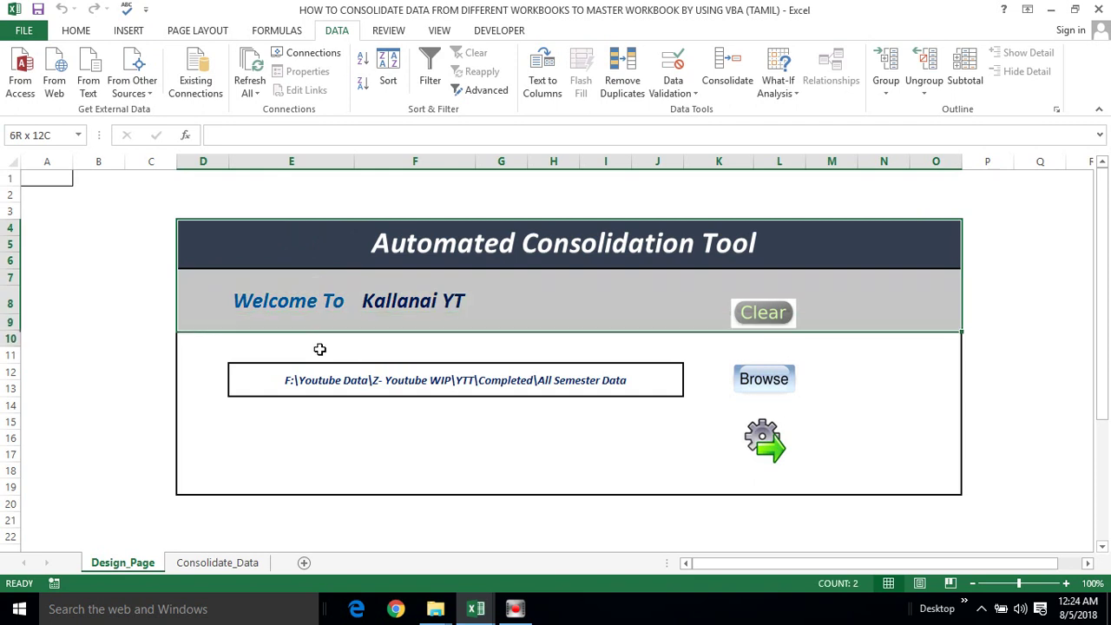
pyautogui.moveTo(320, 348); pyautogui.dragTo(326, 480)
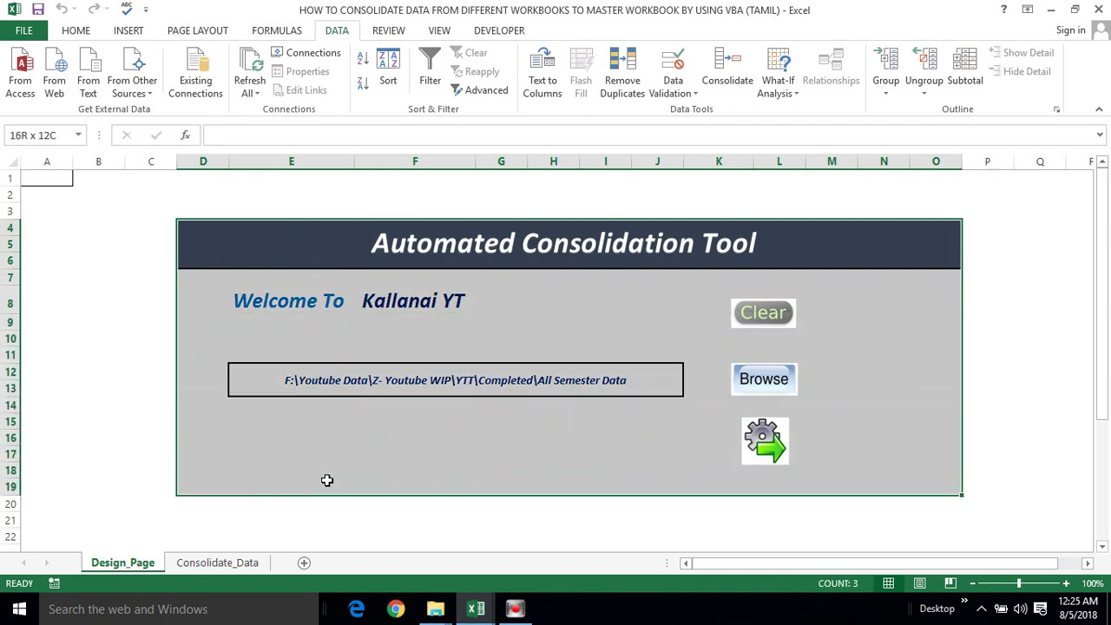
pyautogui.click(382, 379)
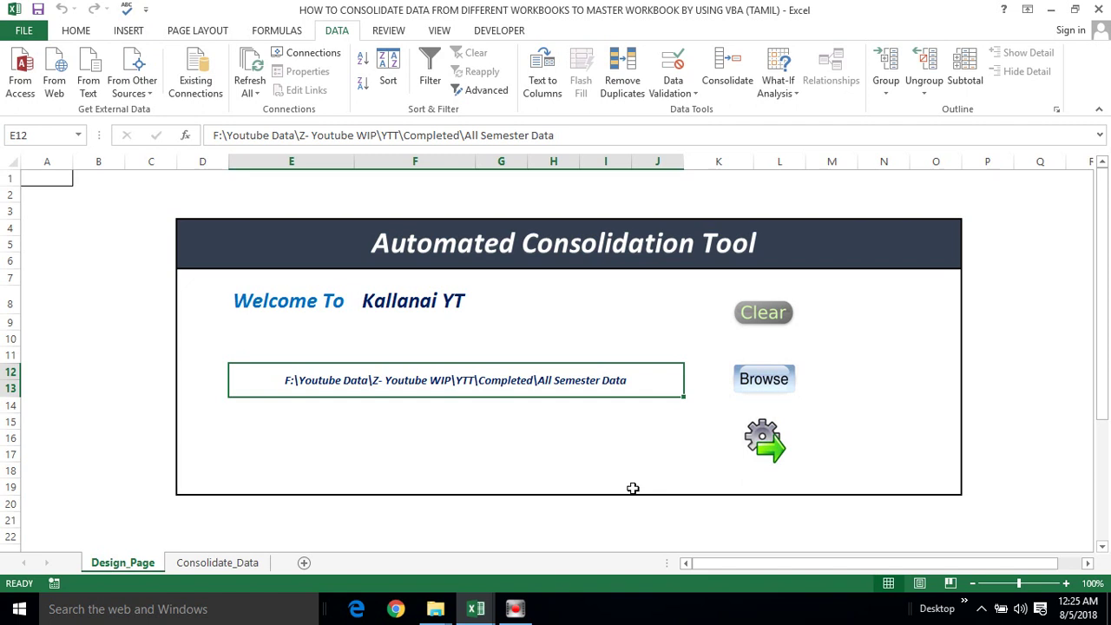
pyautogui.click(404, 490)
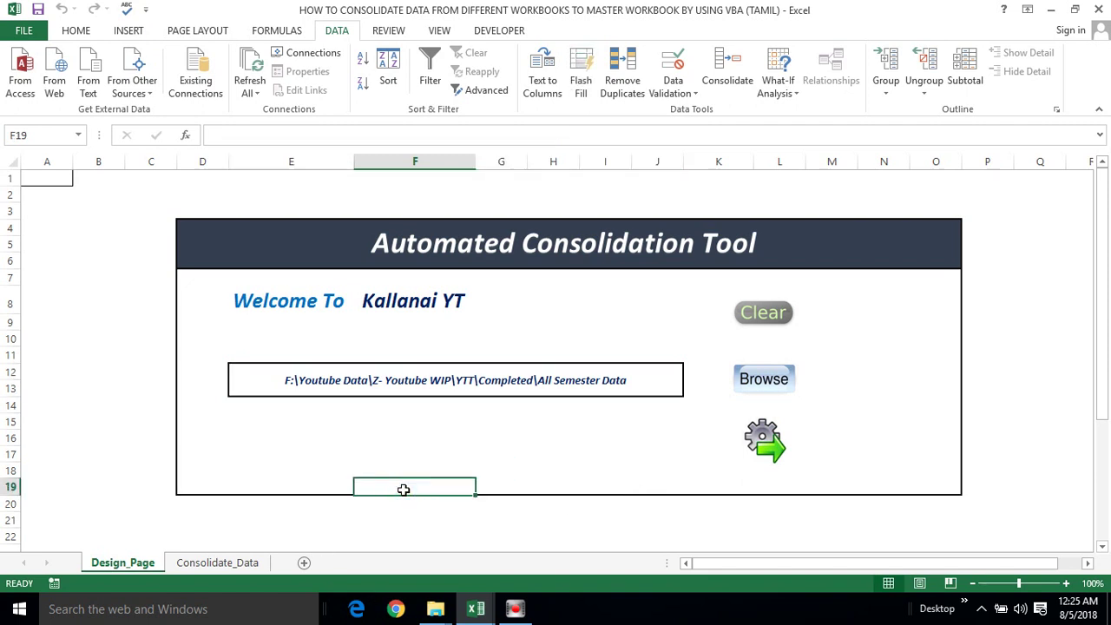
# Step: Open the VBA editor and inspect the ad variable declaration at the top of Module1
pyautogui.hotkey('alt', 'F11')
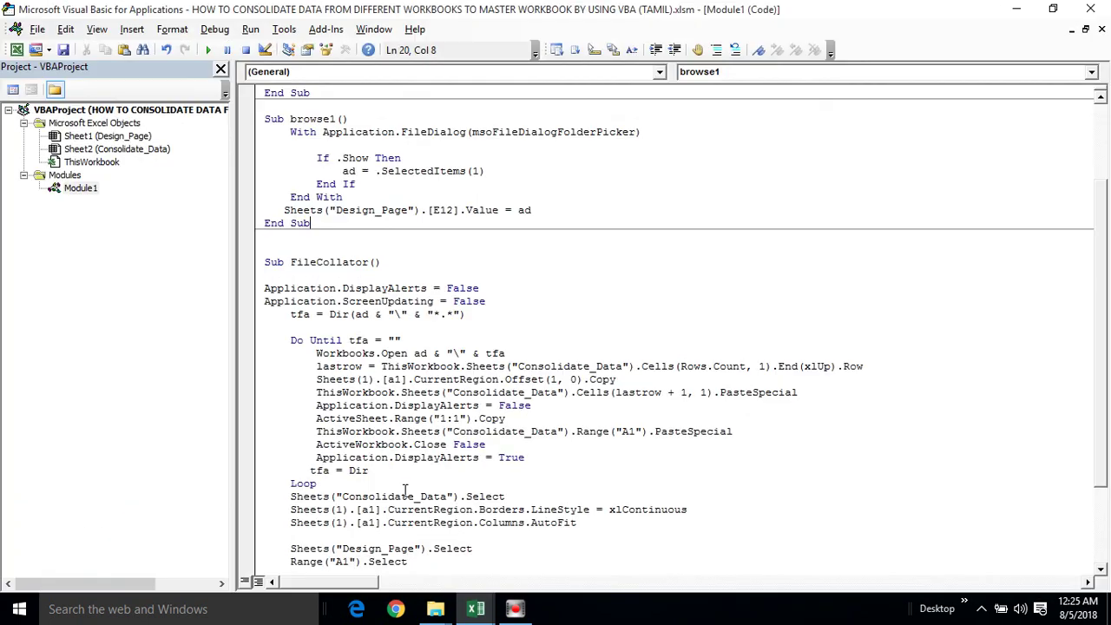
pyautogui.click(421, 146)
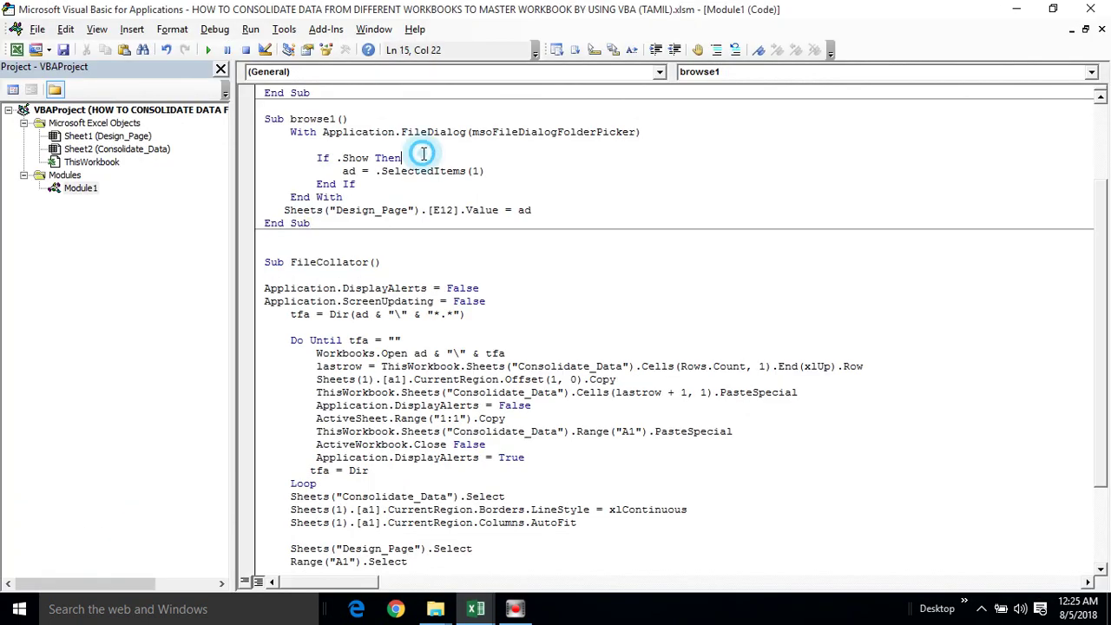
pyautogui.press('pageup')
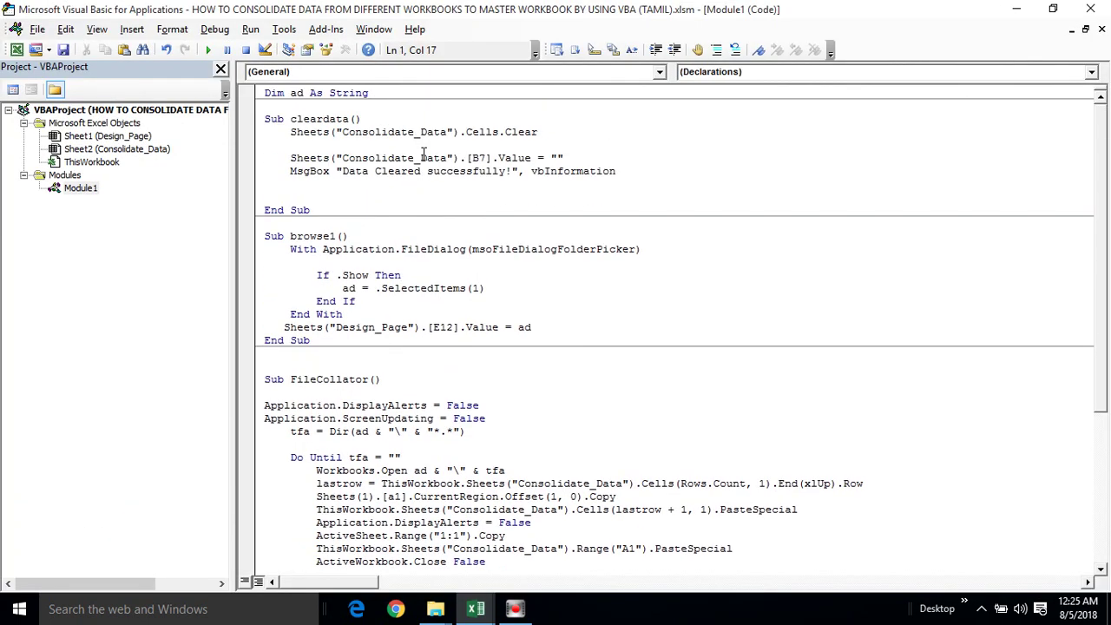
pyautogui.click(298, 93)
pyautogui.doubleClick(299, 93)
pyautogui.click(263, 92)
# Step: Select the whole cleardata procedure to review it, then go back to Excel
pyautogui.click(302, 151)
pyautogui.click(326, 127)
pyautogui.click(265, 119)
pyautogui.moveTo(264, 119)
pyautogui.mouseDown()
pyautogui.moveTo(286, 186)
pyautogui.moveTo(314, 208)
pyautogui.mouseUp()
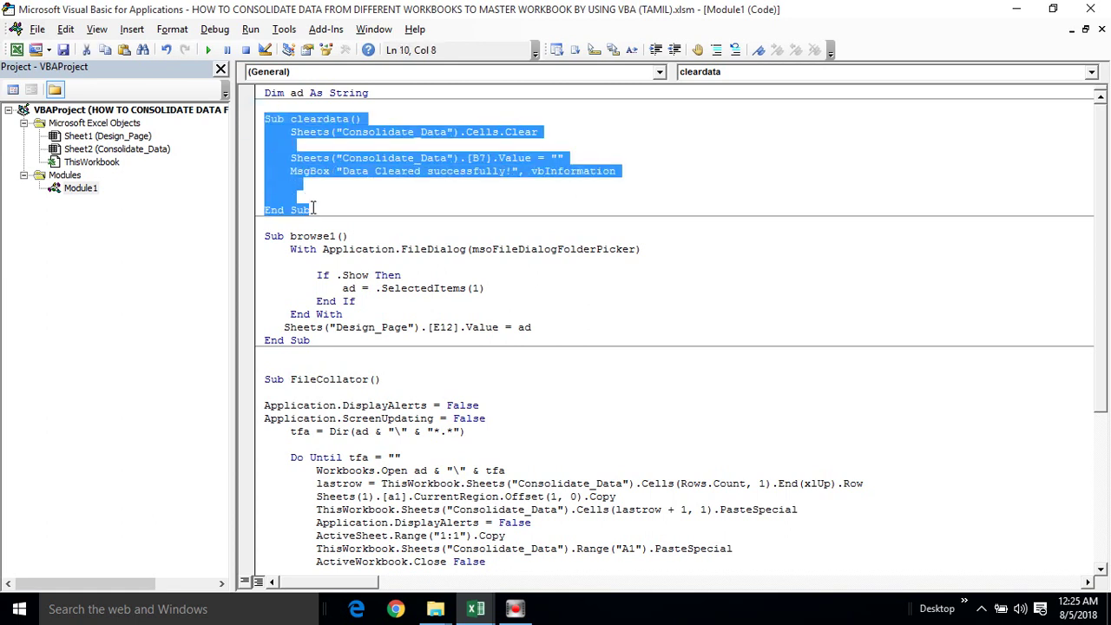
pyautogui.click(310, 139)
pyautogui.click(321, 132)
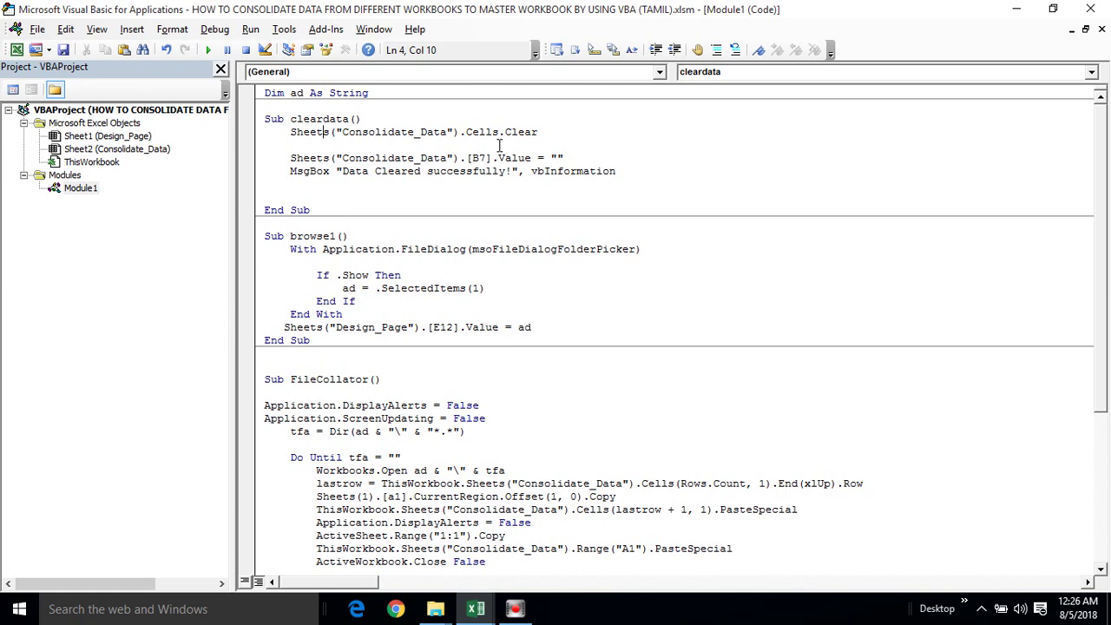
pyautogui.hotkey('alt', 'F11')
pyautogui.click(339, 208)
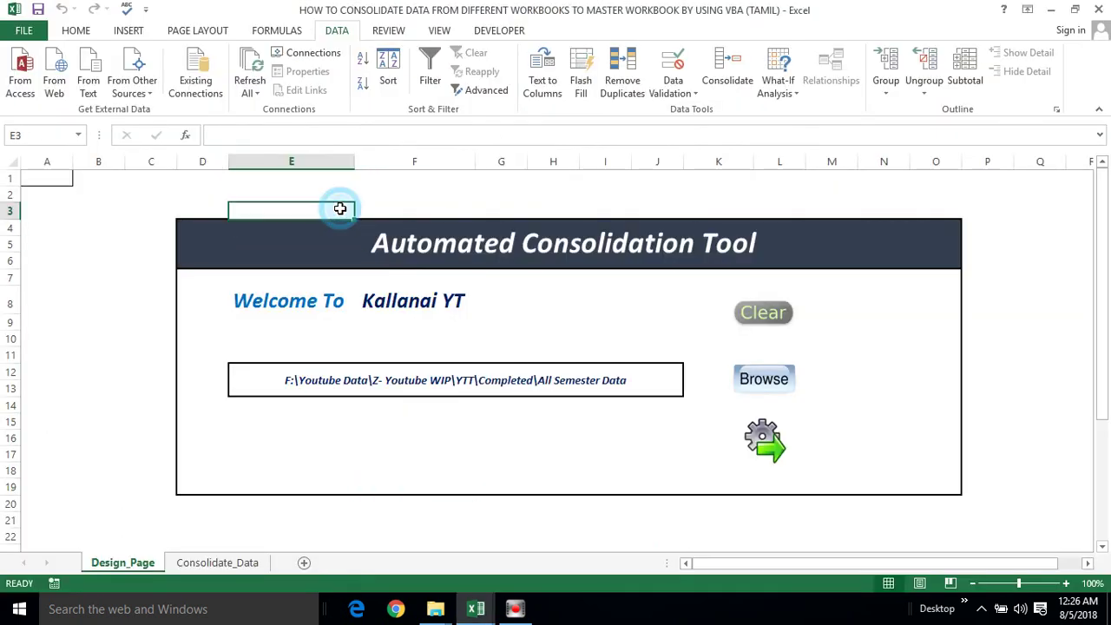
pyautogui.hotkey('alt', 'F11')
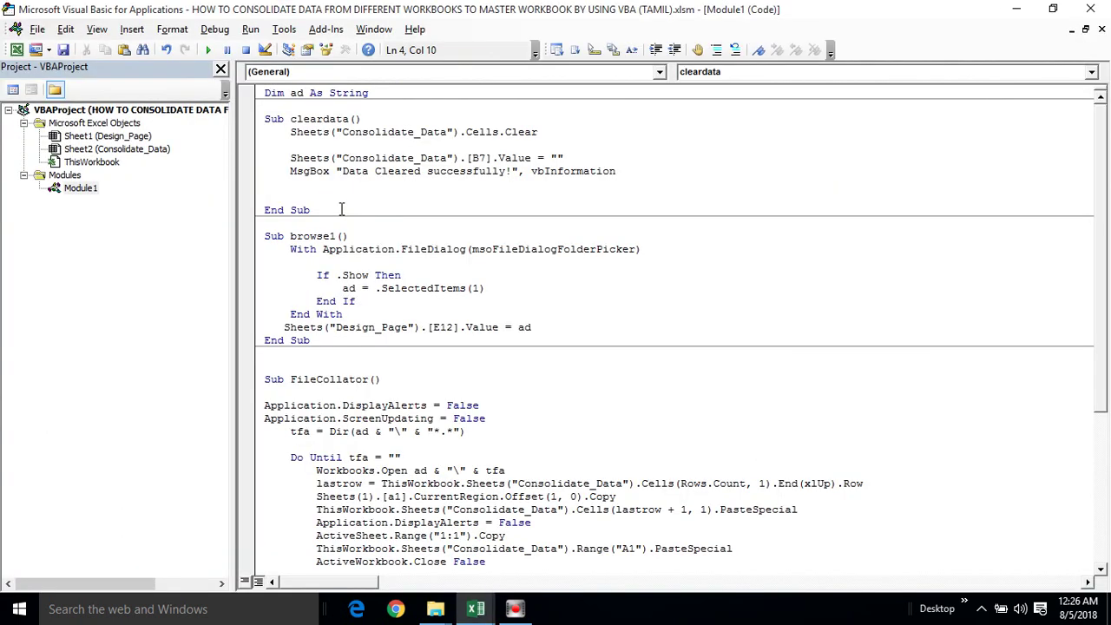
pyautogui.hotkey('alt', 'F11')
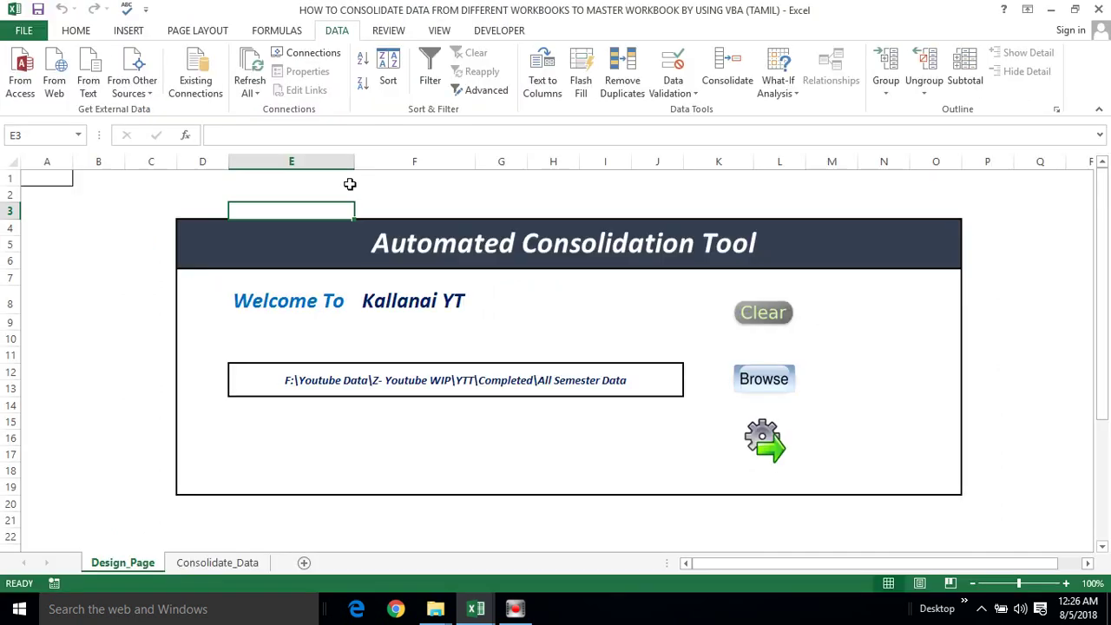
pyautogui.click(397, 192)
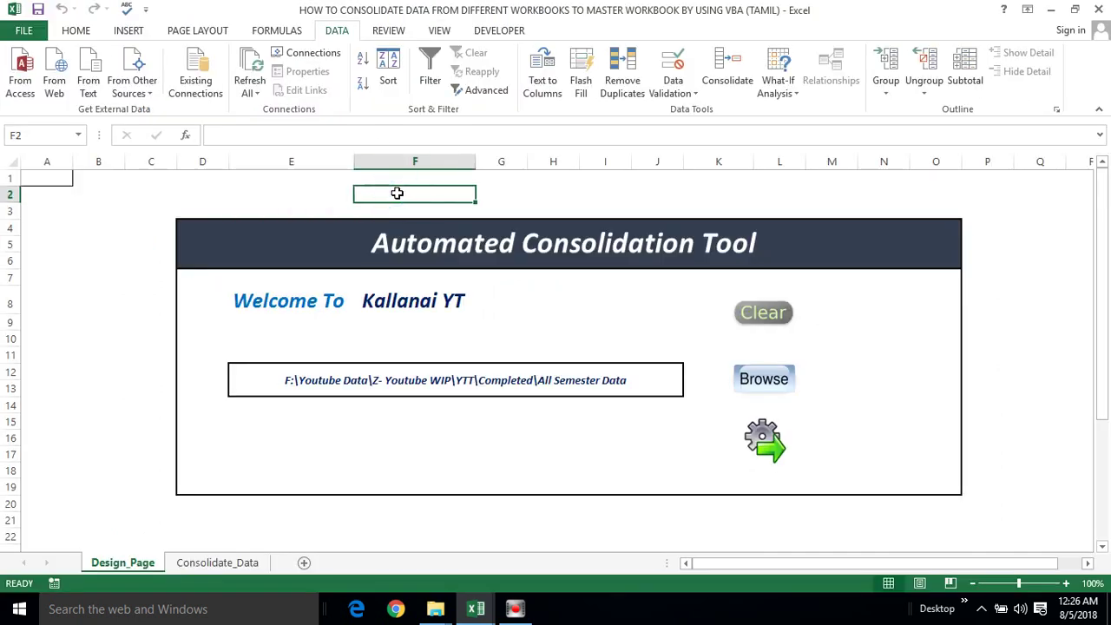
pyautogui.click(324, 193)
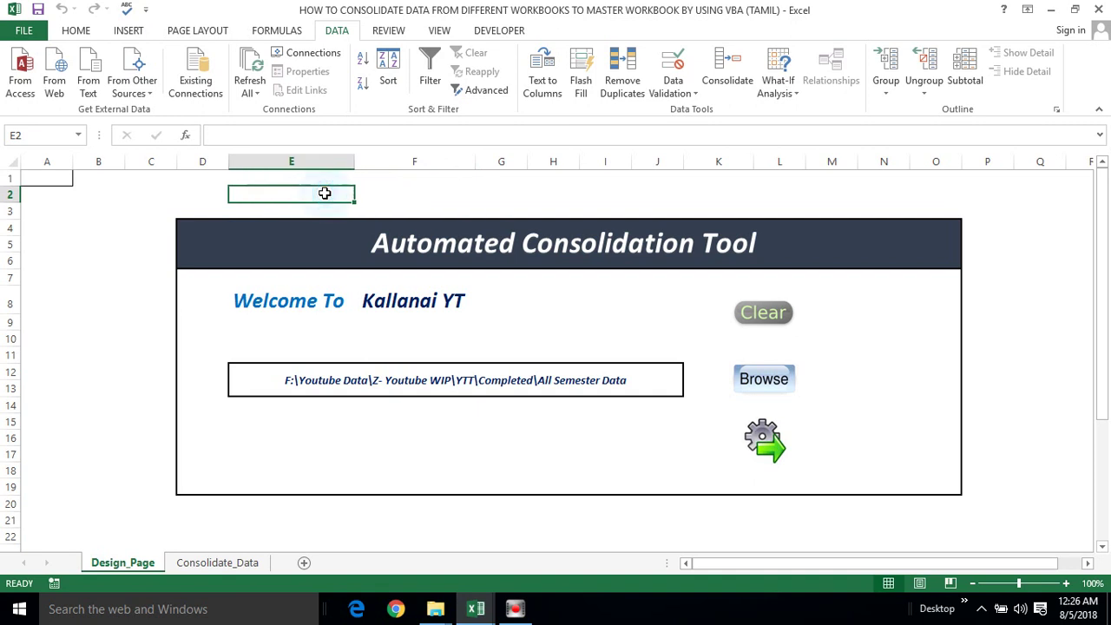
pyautogui.hotkey('alt', 'F11')
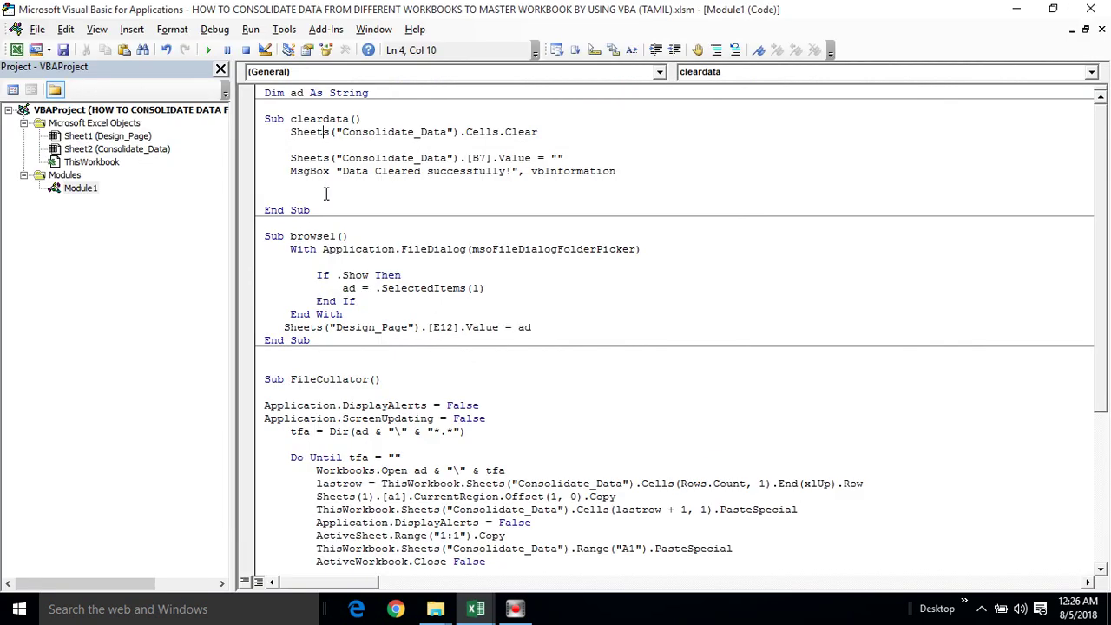
pyautogui.click(375, 131)
pyautogui.hotkey('alt', 'F11')
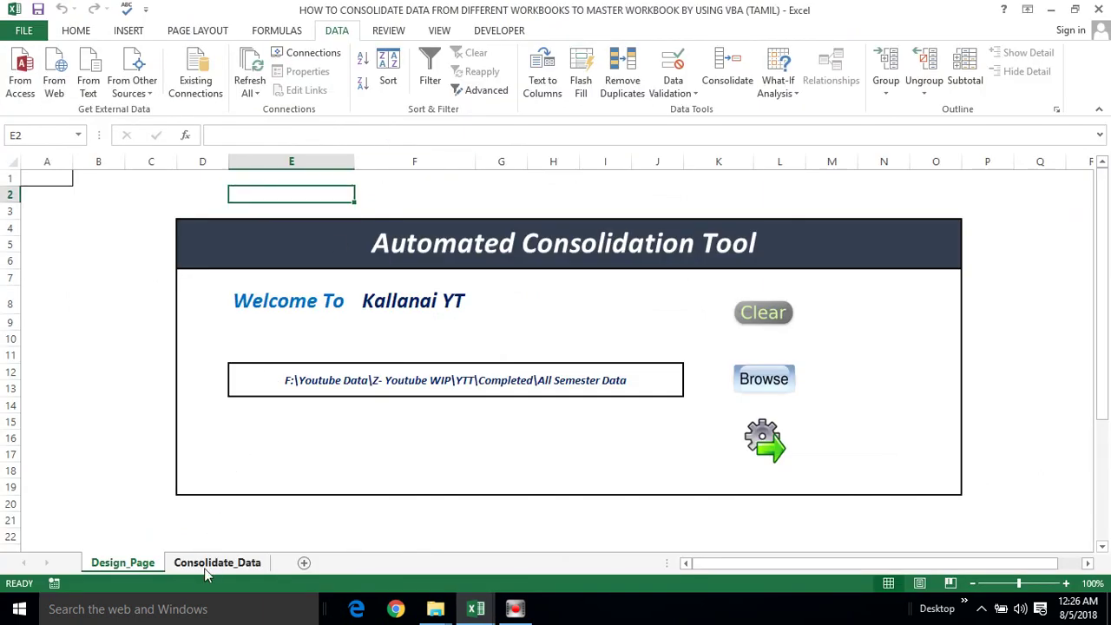
pyautogui.click(204, 564)
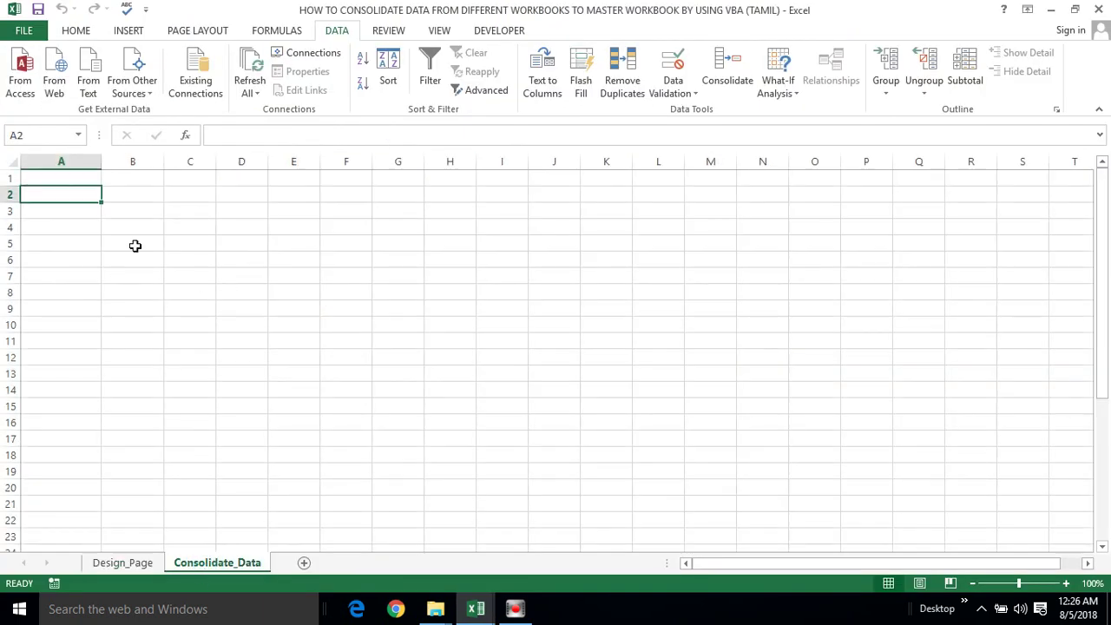
pyautogui.click(83, 236)
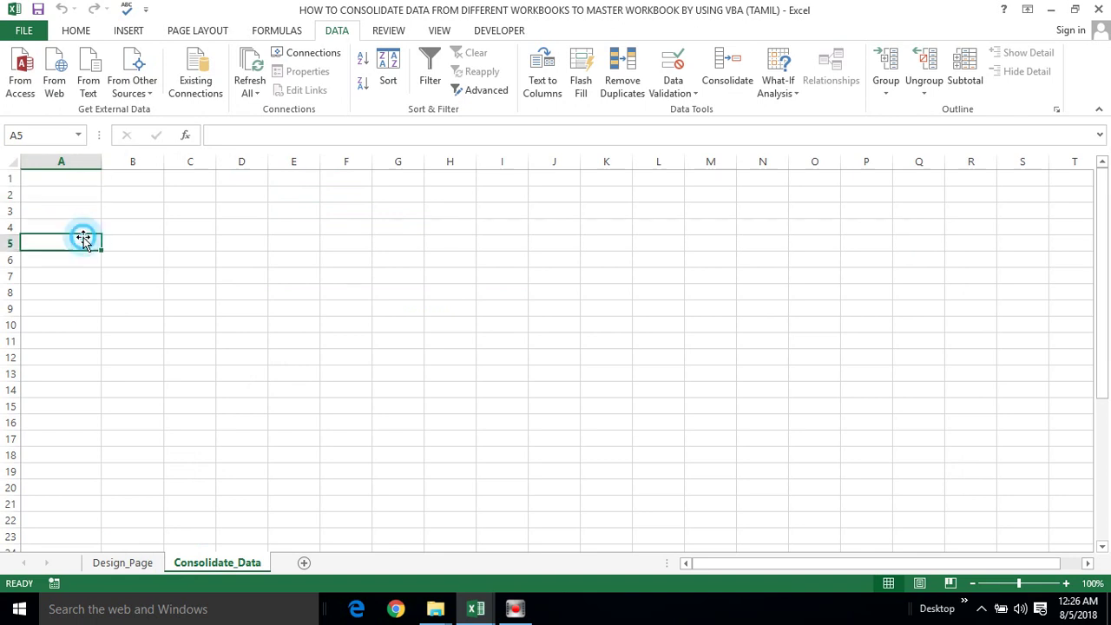
pyautogui.hotkey('alt', 'F11')
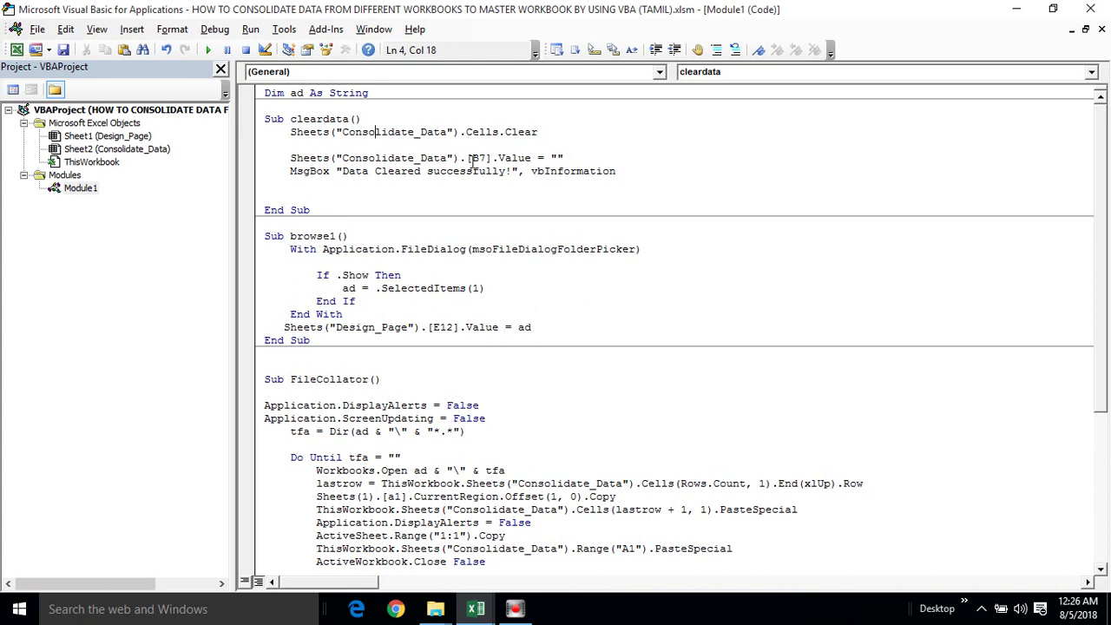
pyautogui.hotkey('alt', 'Tab')
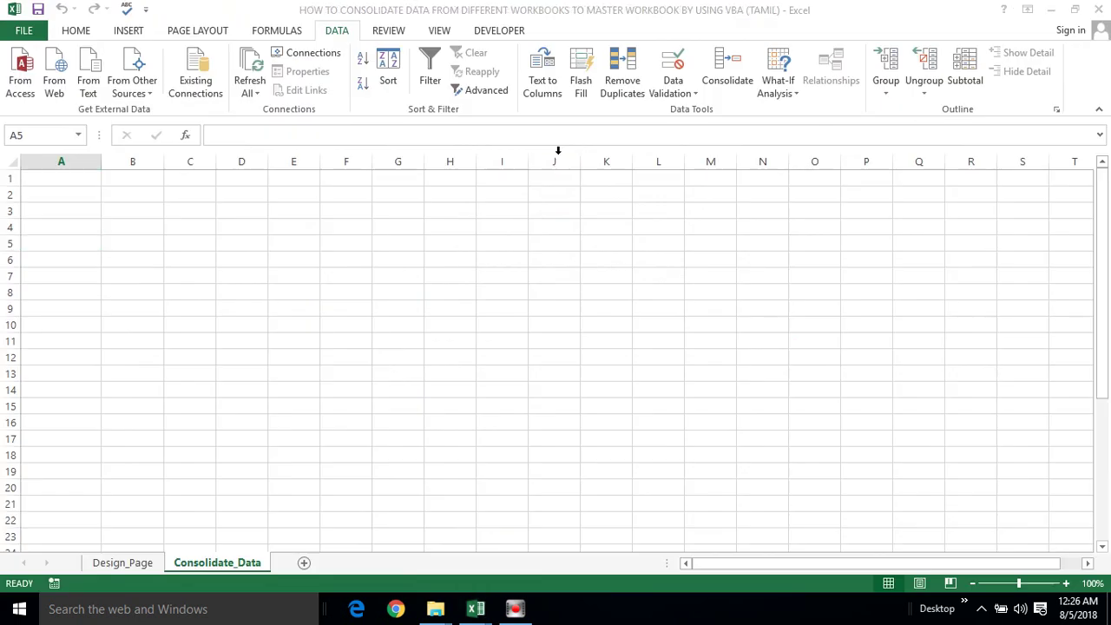
pyautogui.click(23, 275)
pyautogui.click(121, 223)
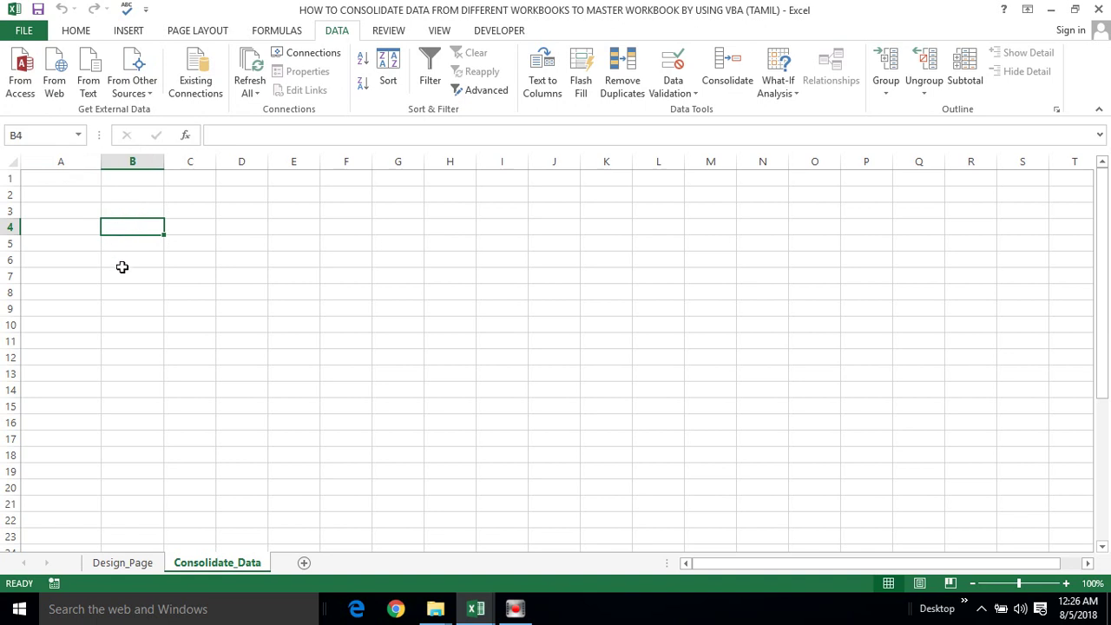
pyautogui.click(122, 264)
# Step: Comment out the Sheets("Consolidate_Data").[B7] reset line in cleardata with an apostrophe
pyautogui.hotkey('alt', 'Tab')
pyautogui.click(289, 157)
pyautogui.write("'")
pyautogui.click(288, 171)
pyautogui.click(291, 198)
pyautogui.hotkey('alt', 'F11')
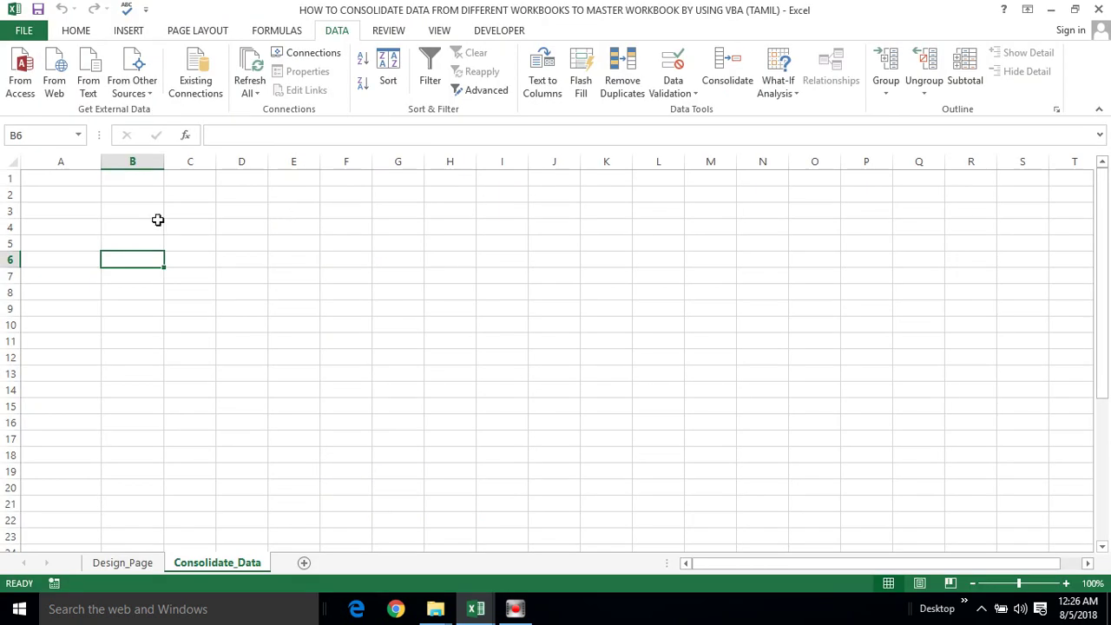
# Step: Enter three test values in column B from B4: a sample word, 'dddd' and 'ddd'
pyautogui.click(123, 223)
pyautogui.write('Raguamman')
pyautogui.press('Return')
pyautogui.press('Return')
pyautogui.press('Return')
pyautogui.write('dddd')
pyautogui.press('Return')
pyautogui.press('Return')
pyautogui.press('Return')
pyautogui.write('ddd')
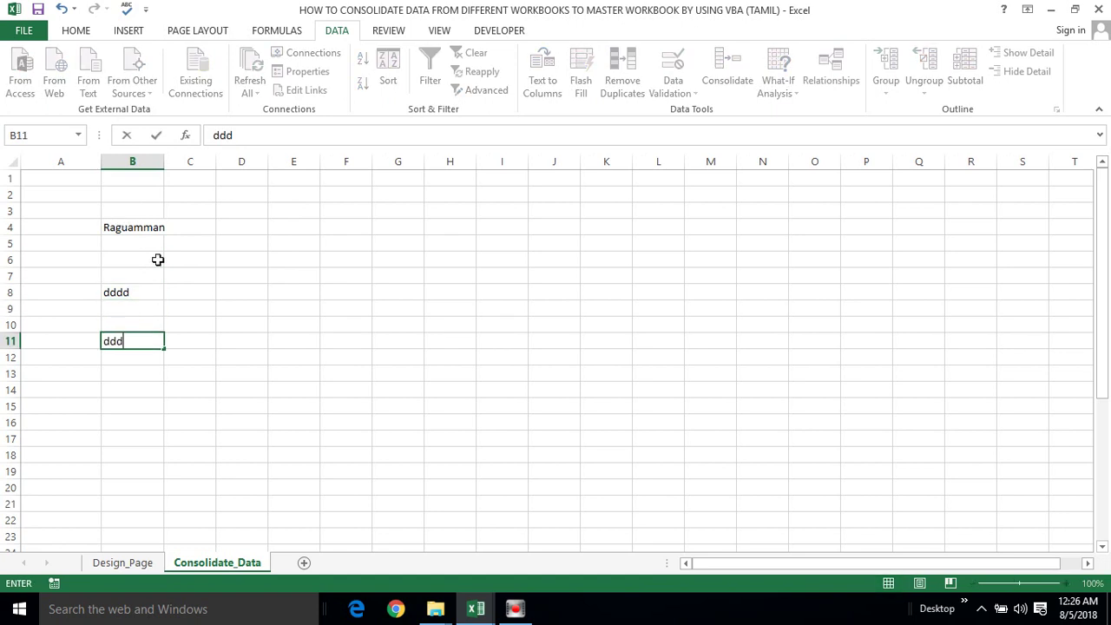
pyautogui.hotkey('alt', 'F11')
pyautogui.click(435, 267)
pyautogui.hotkey('alt', 'F11')
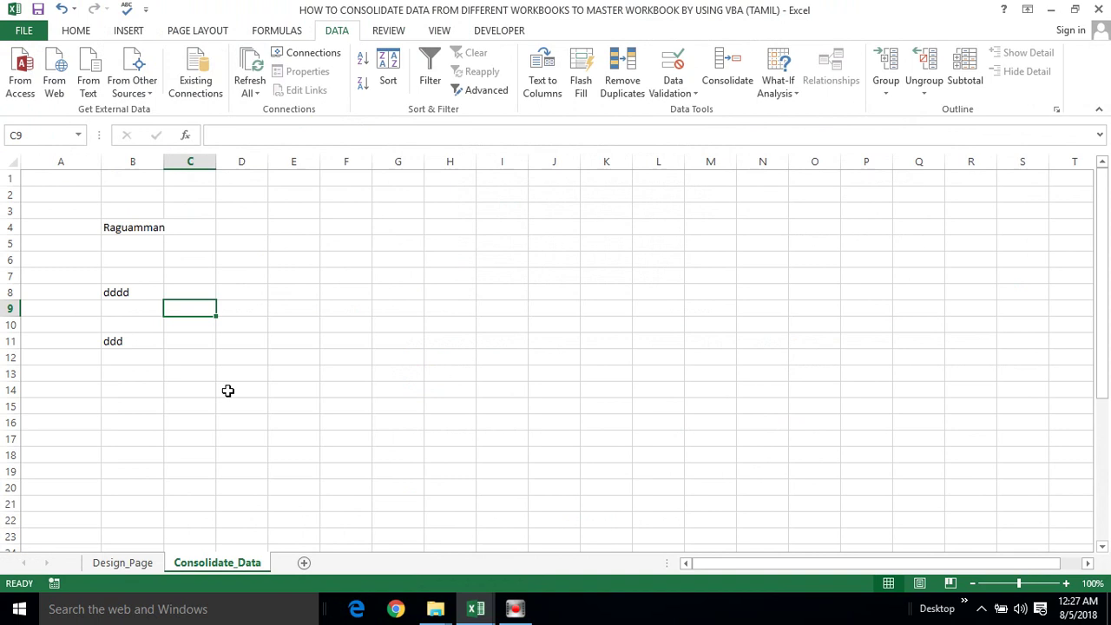
# Step: Run Clear from Design_Page, dismiss the confirmation, and check Consolidate_Data is wiped
pyautogui.click(119, 564)
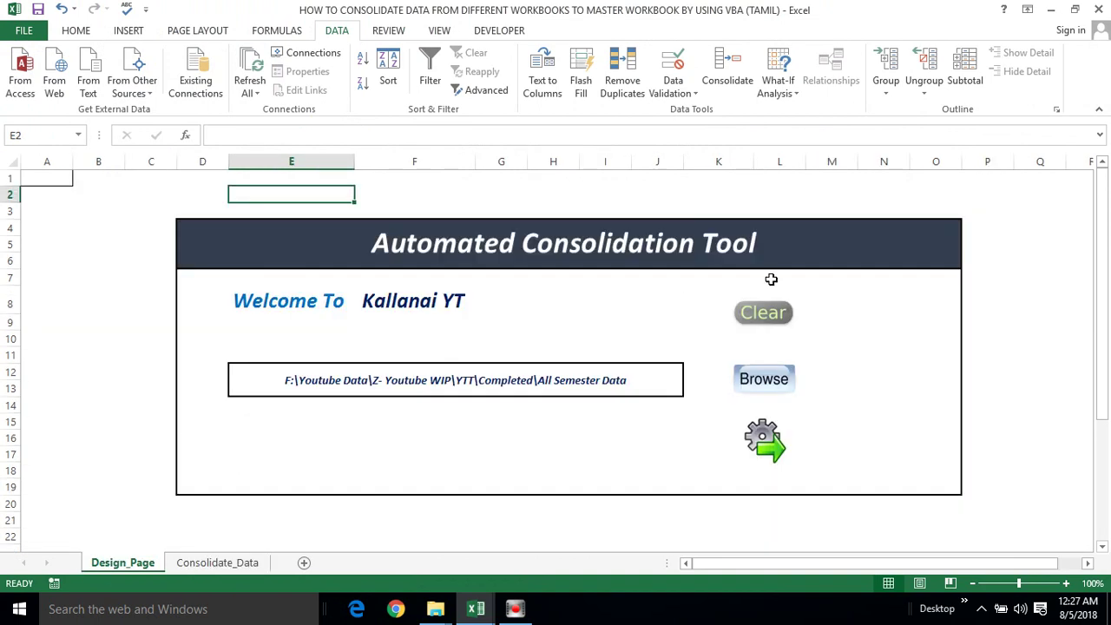
pyautogui.click(740, 330)
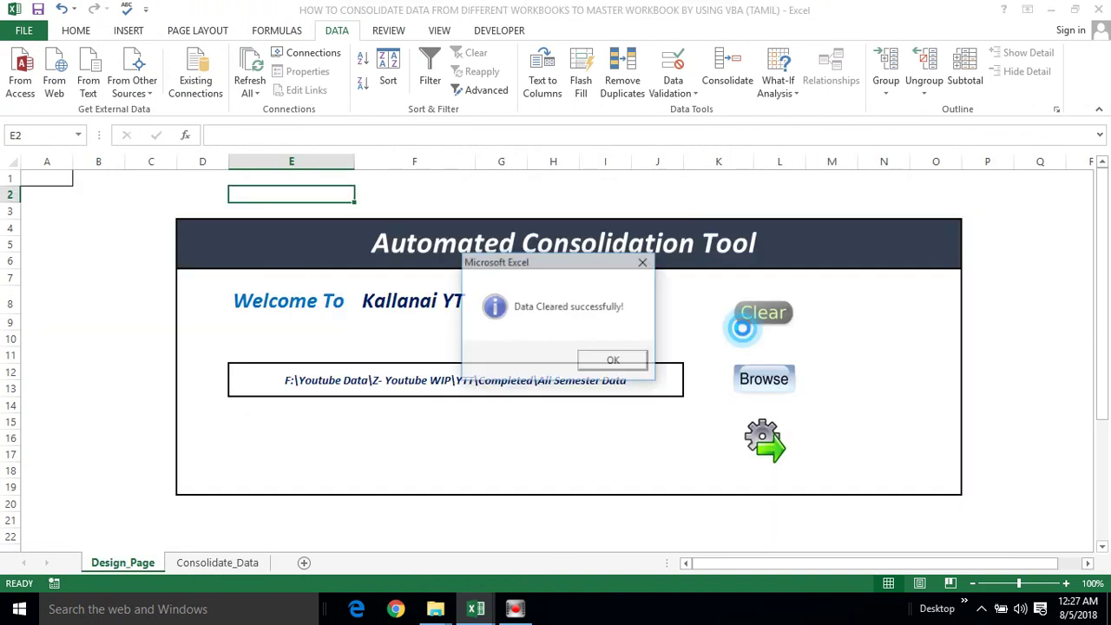
pyautogui.click(611, 366)
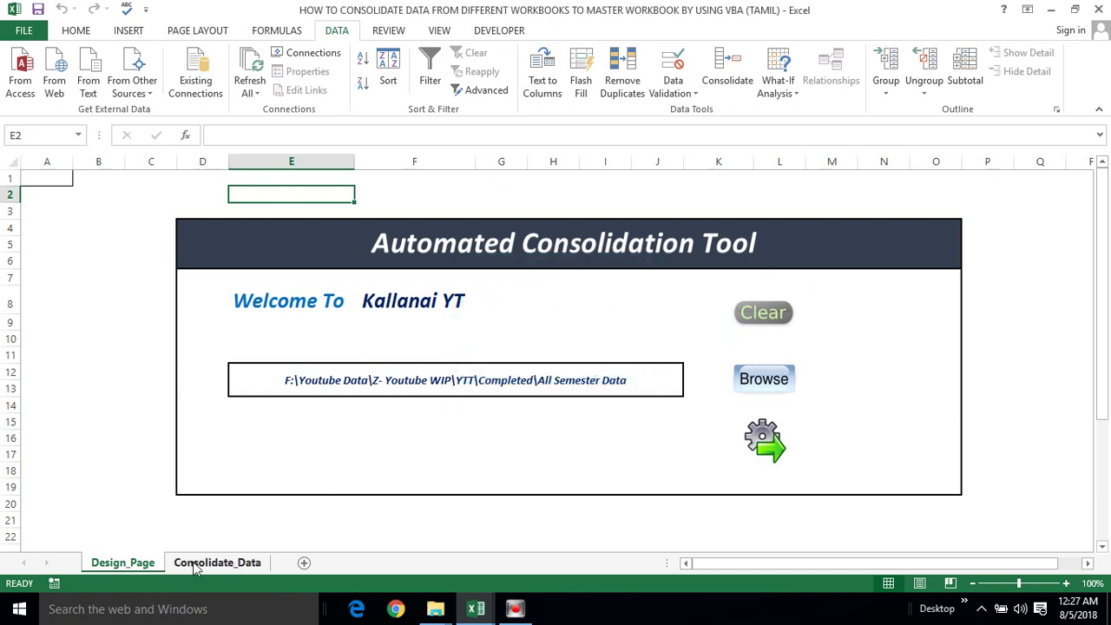
pyautogui.click(196, 566)
pyautogui.click(119, 262)
pyautogui.hotkey('alt', 'F11')
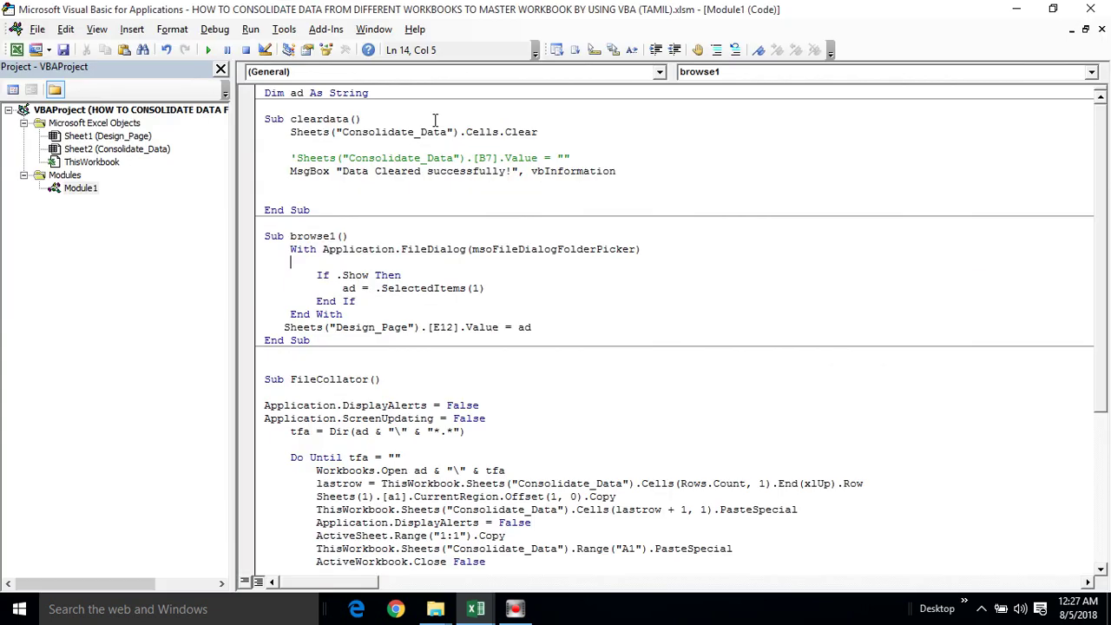
pyautogui.click(295, 157)
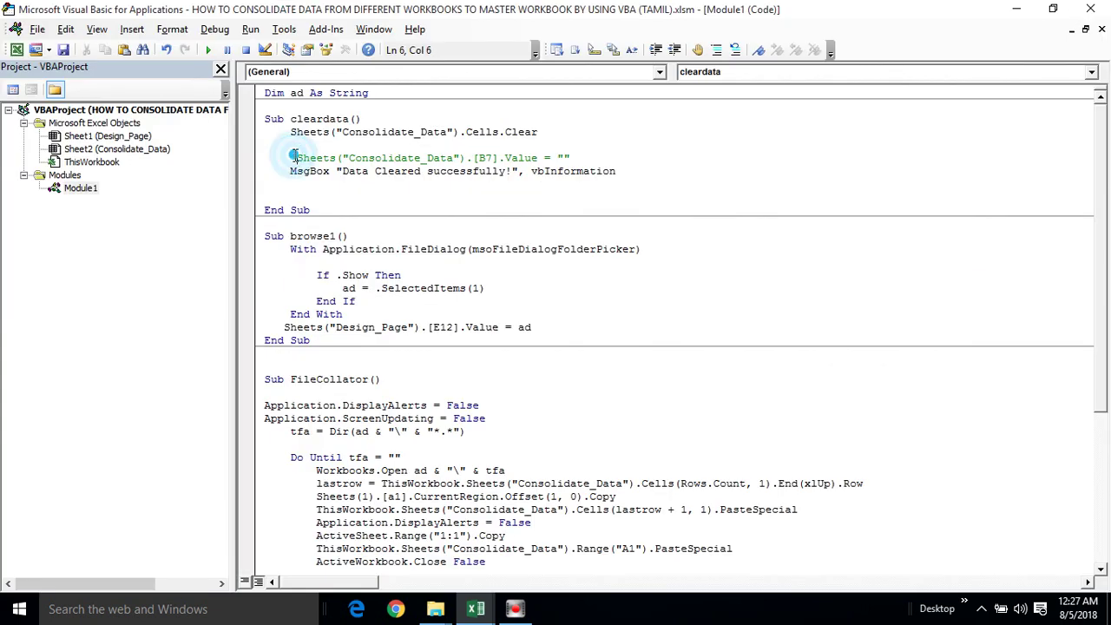
pyautogui.click(295, 171)
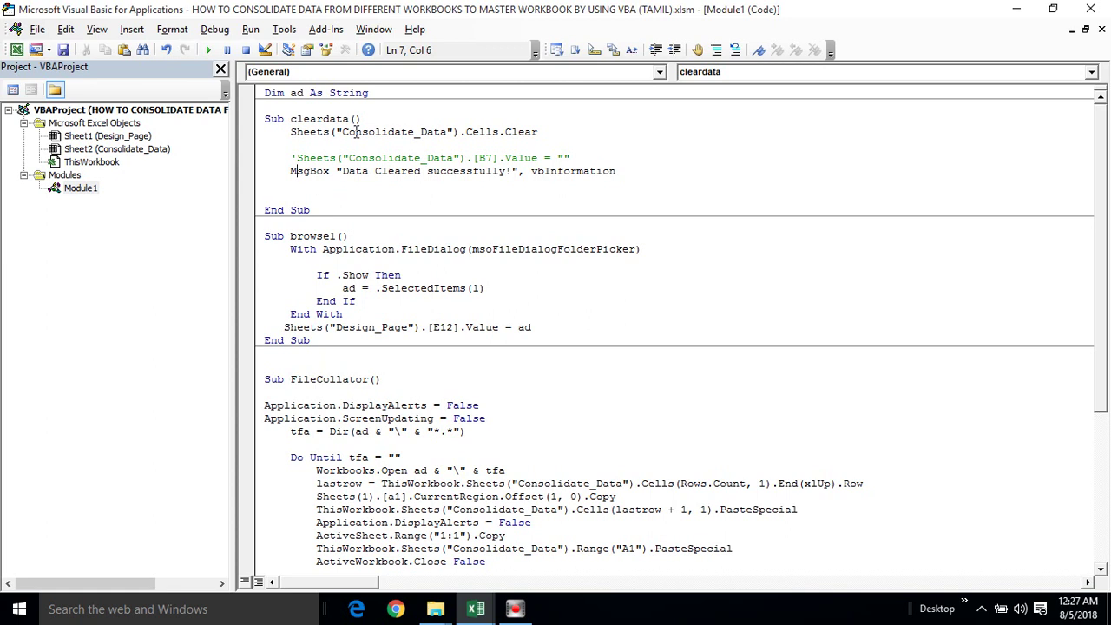
pyautogui.moveTo(265, 119)
pyautogui.mouseDown()
pyautogui.moveTo(328, 202)
pyautogui.moveTo(320, 207)
pyautogui.mouseUp()
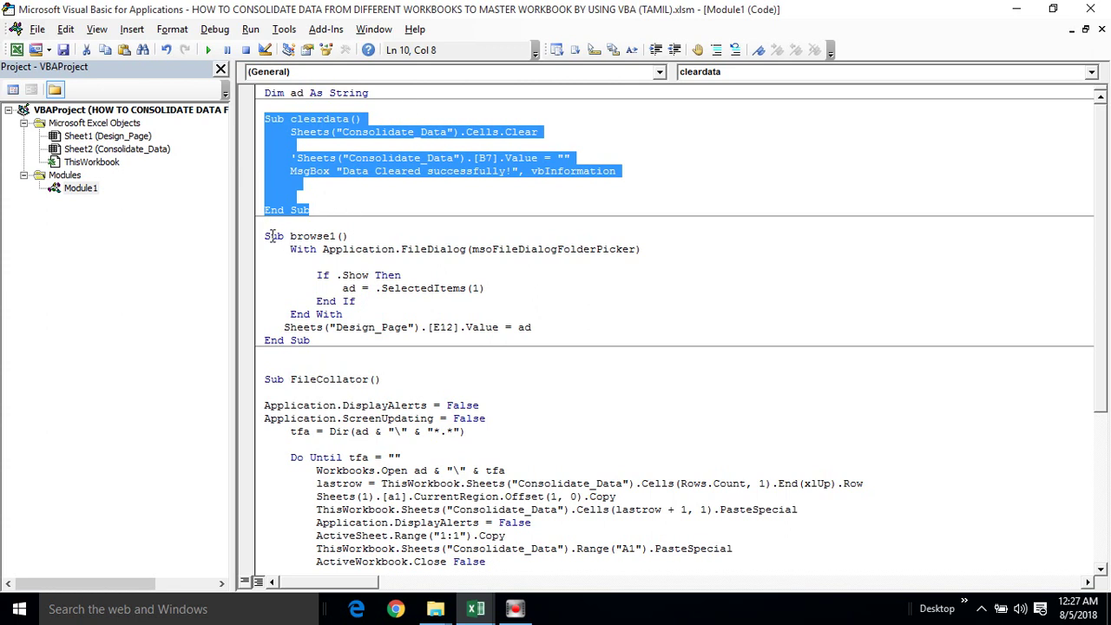
pyautogui.moveTo(266, 235)
pyautogui.mouseDown()
pyautogui.moveTo(349, 313)
pyautogui.moveTo(347, 327)
pyautogui.mouseUp()
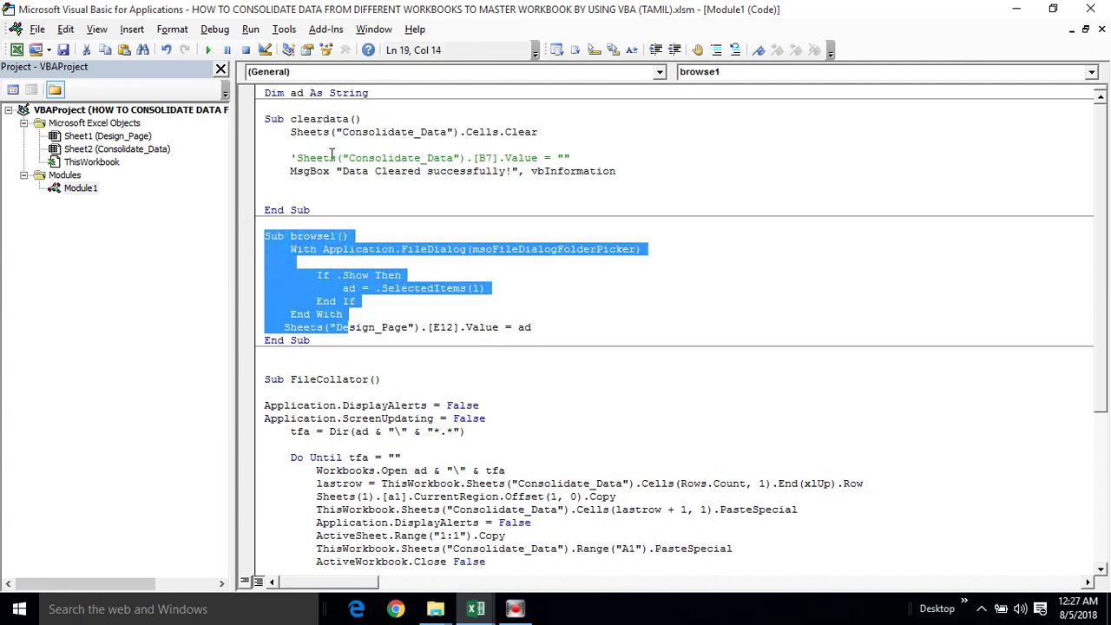
pyautogui.doubleClick(324, 121)
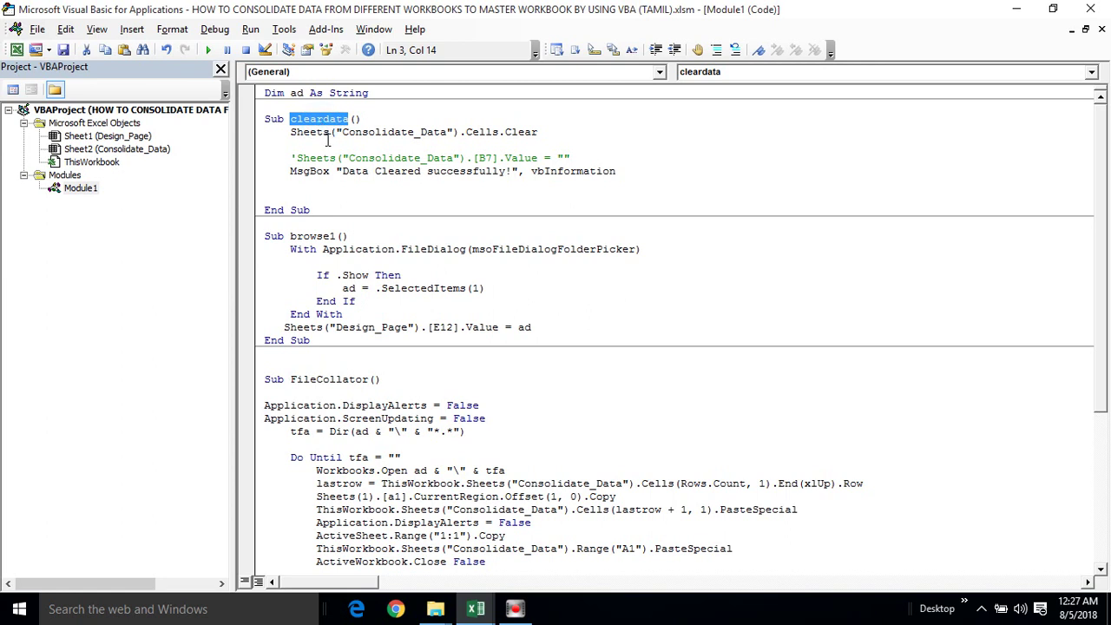
pyautogui.click(310, 236)
pyautogui.doubleClick(310, 236)
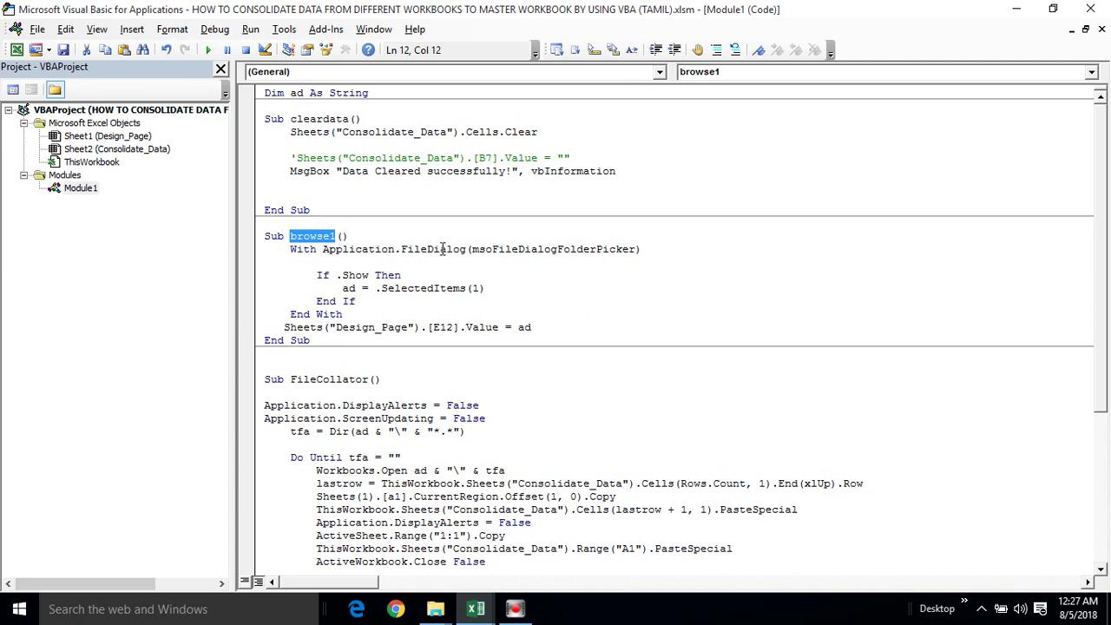
pyautogui.click(484, 253)
pyautogui.doubleClick(484, 254)
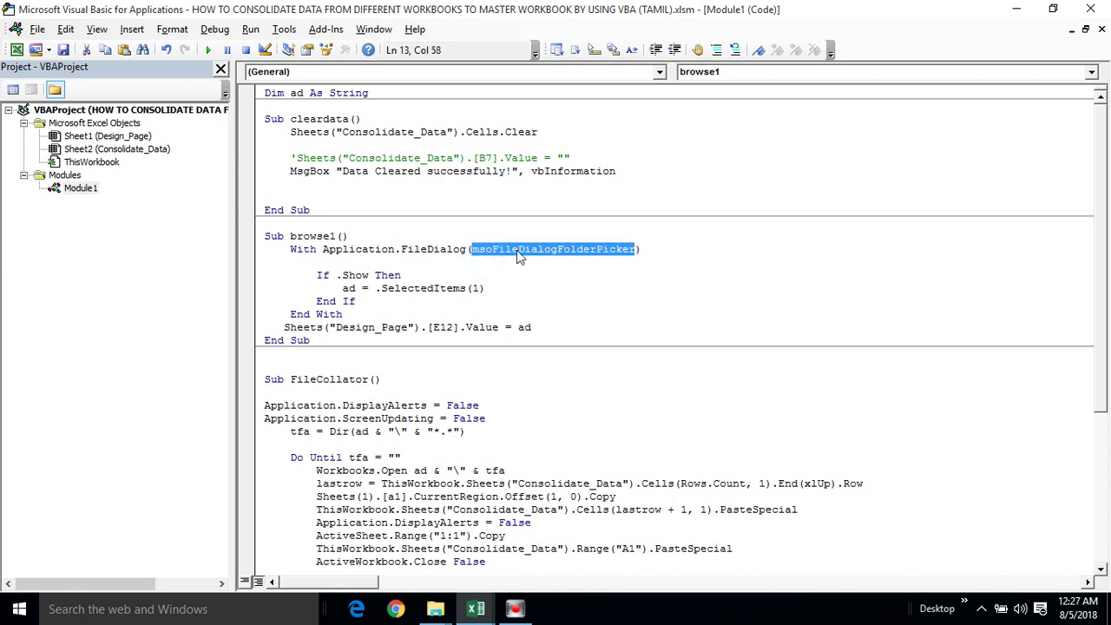
pyautogui.click(508, 262)
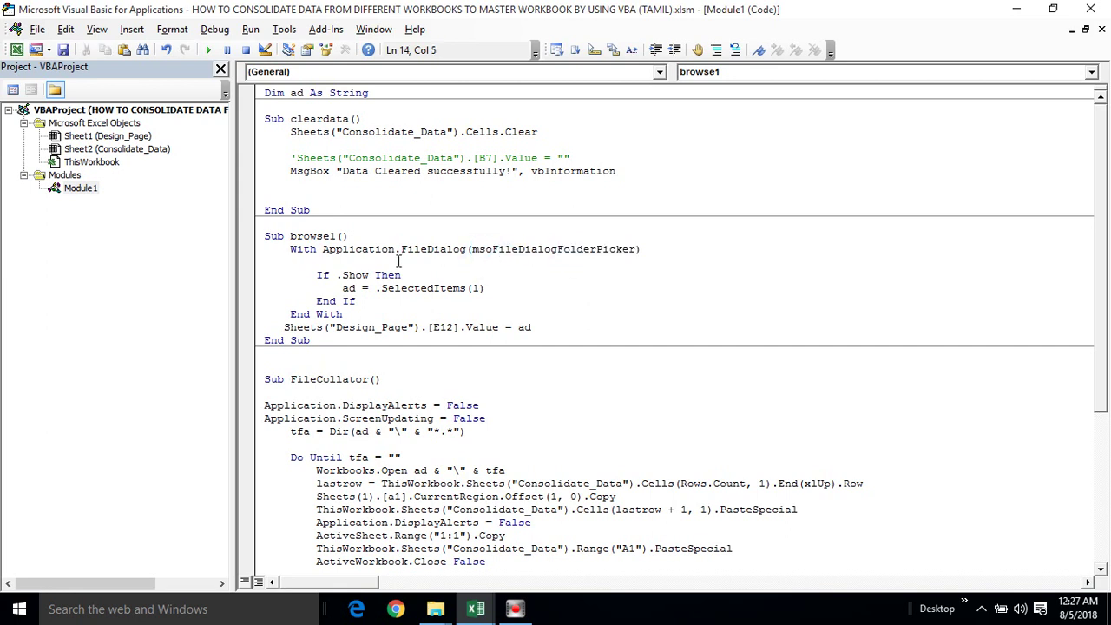
pyautogui.click(332, 276)
pyautogui.click(396, 275)
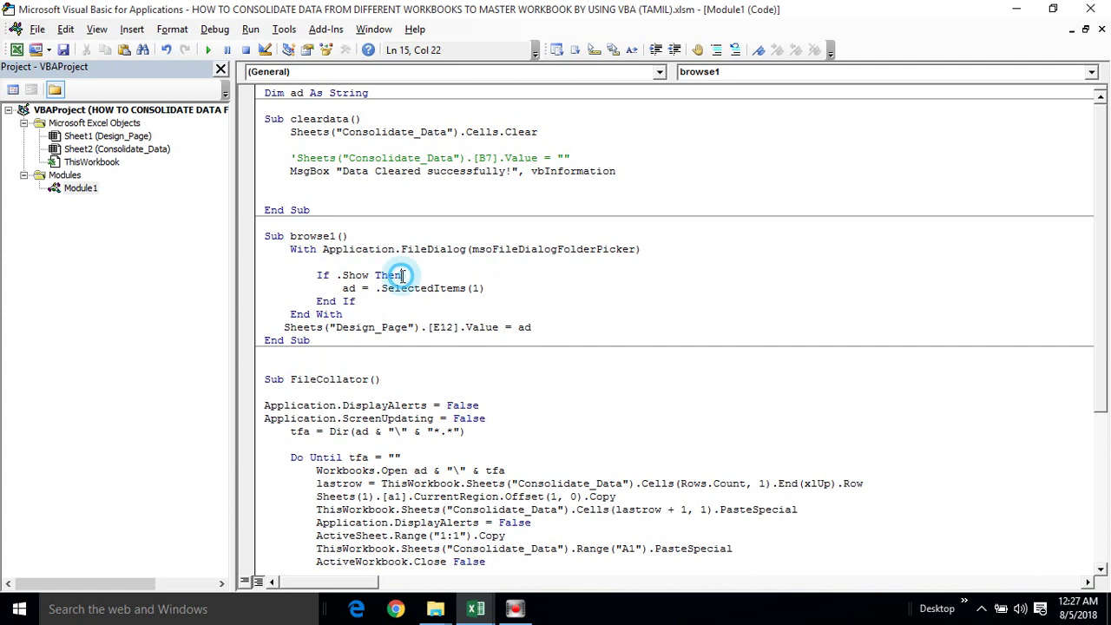
pyautogui.click(341, 289)
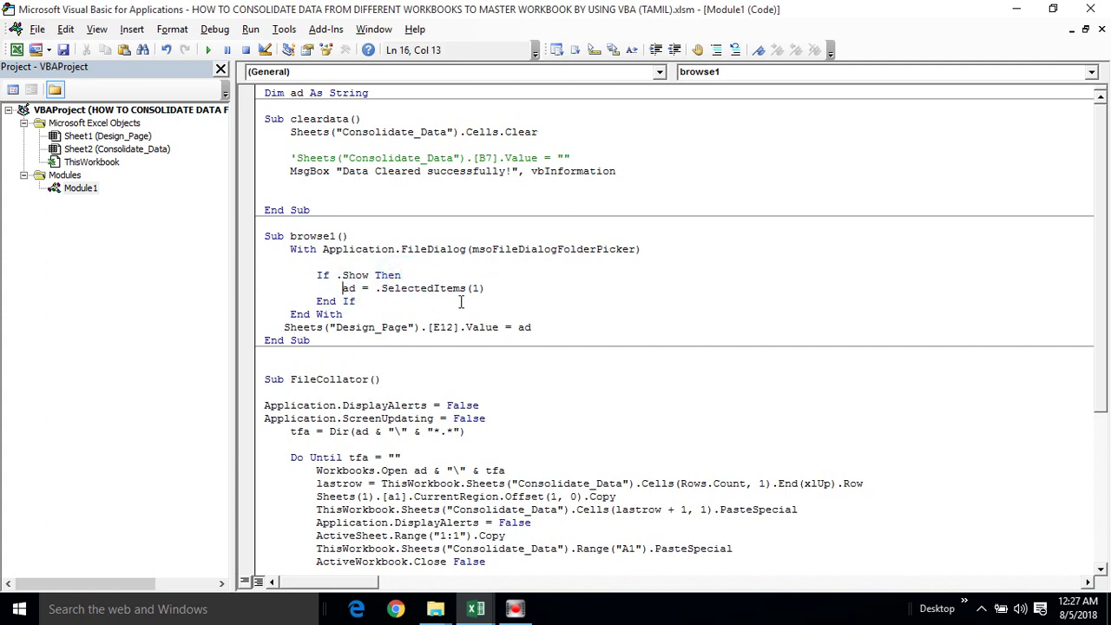
pyautogui.click(352, 290)
pyautogui.doubleClick(351, 290)
pyautogui.hotkey('alt', 'F11')
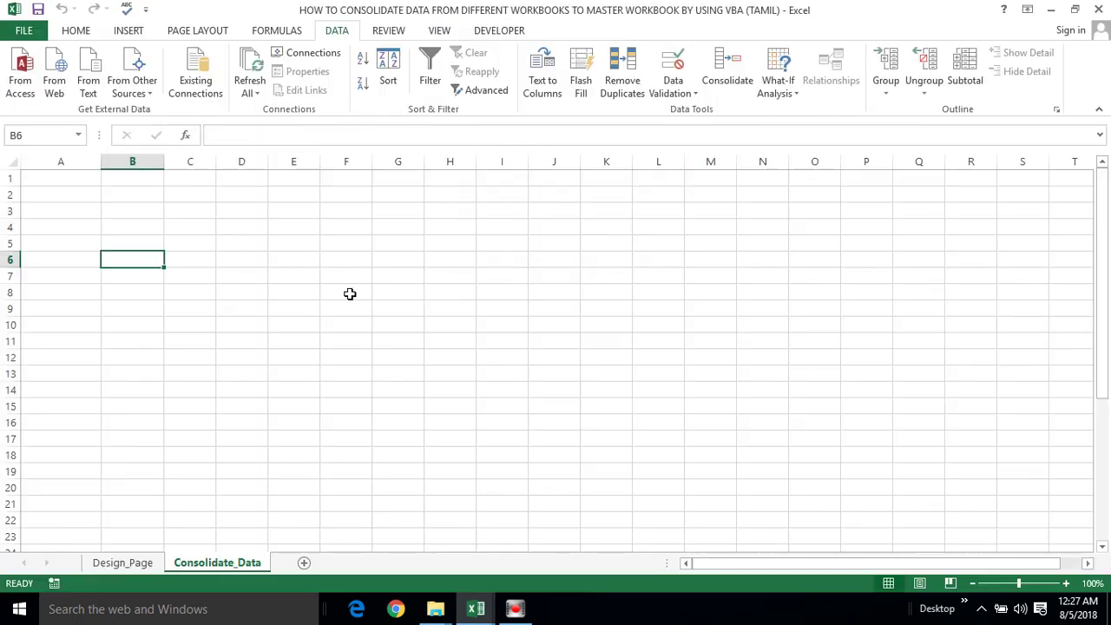
pyautogui.click(120, 562)
pyautogui.click(560, 379)
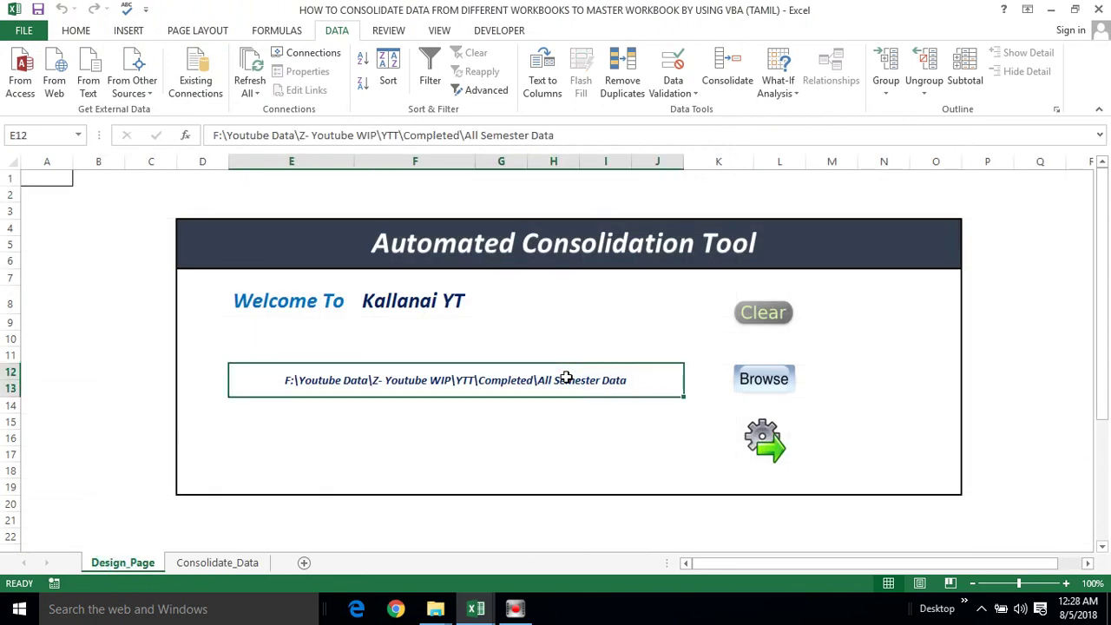
pyautogui.hotkey('alt', 'Tab')
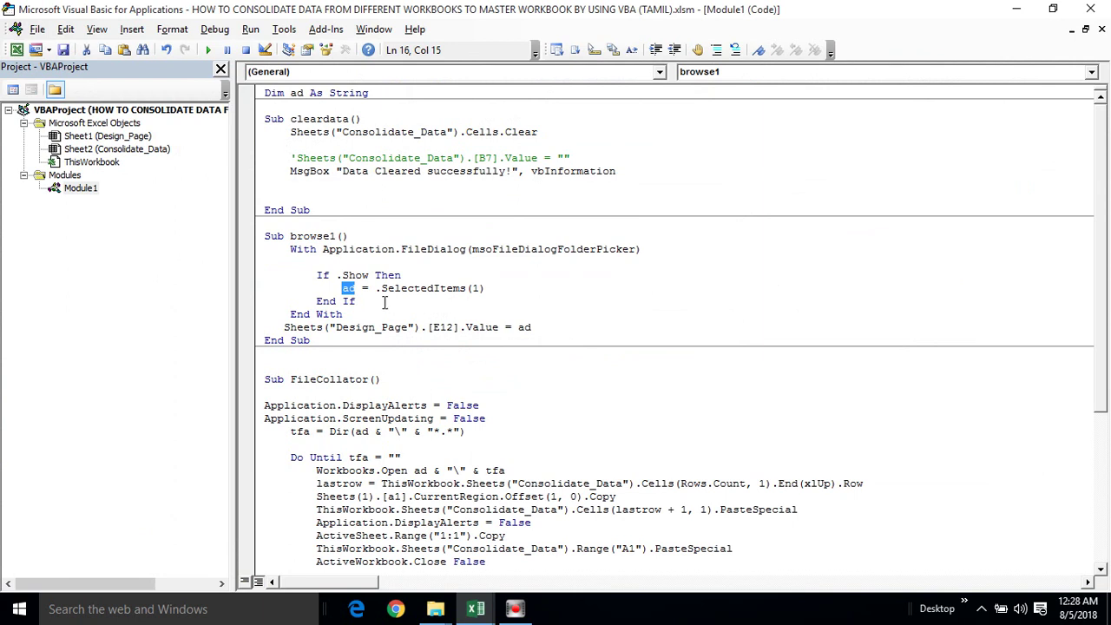
pyautogui.click(353, 303)
pyautogui.click(291, 316)
pyautogui.click(298, 327)
pyautogui.hotkey('alt', 'F11')
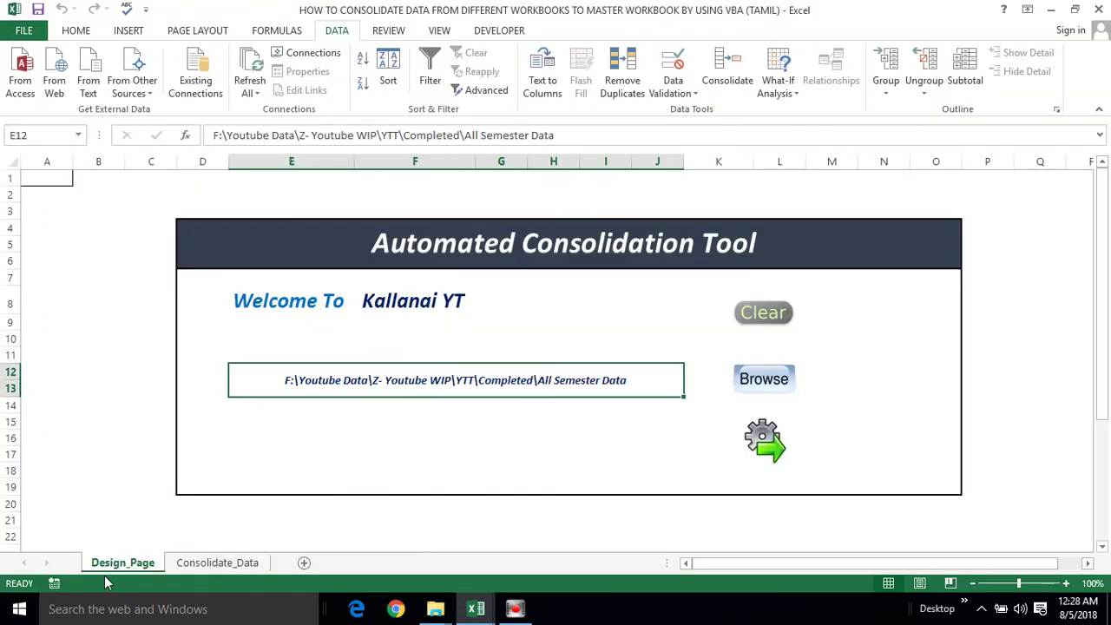
pyautogui.click(113, 566)
pyautogui.click(276, 374)
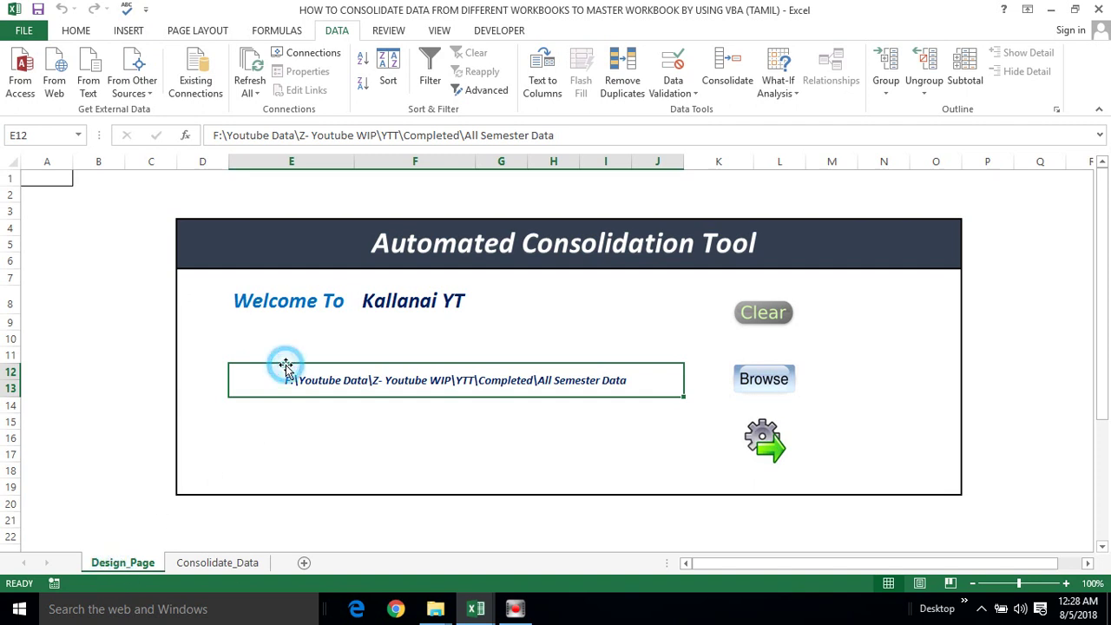
pyautogui.hotkey('alt', 'F11')
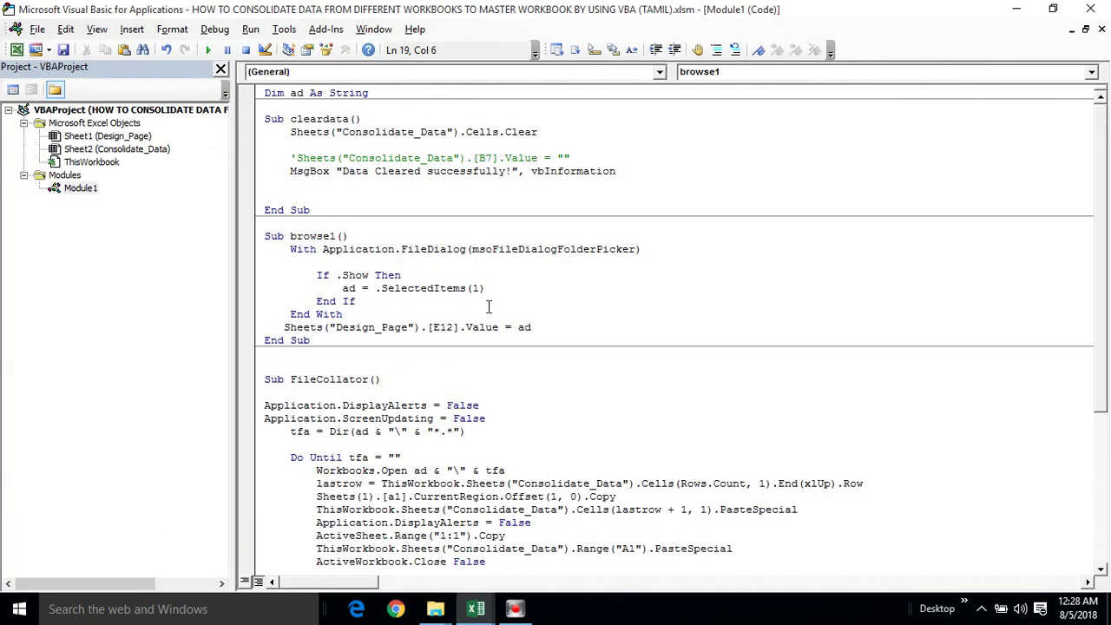
pyautogui.doubleClick(443, 328)
pyautogui.hotkey('shift', 'Left')
pyautogui.hotkey('shift', 'Left')
pyautogui.hotkey('shift', 'Left')
pyautogui.hotkey('shift', 'Left')
pyautogui.hotkey('shift', 'Left')
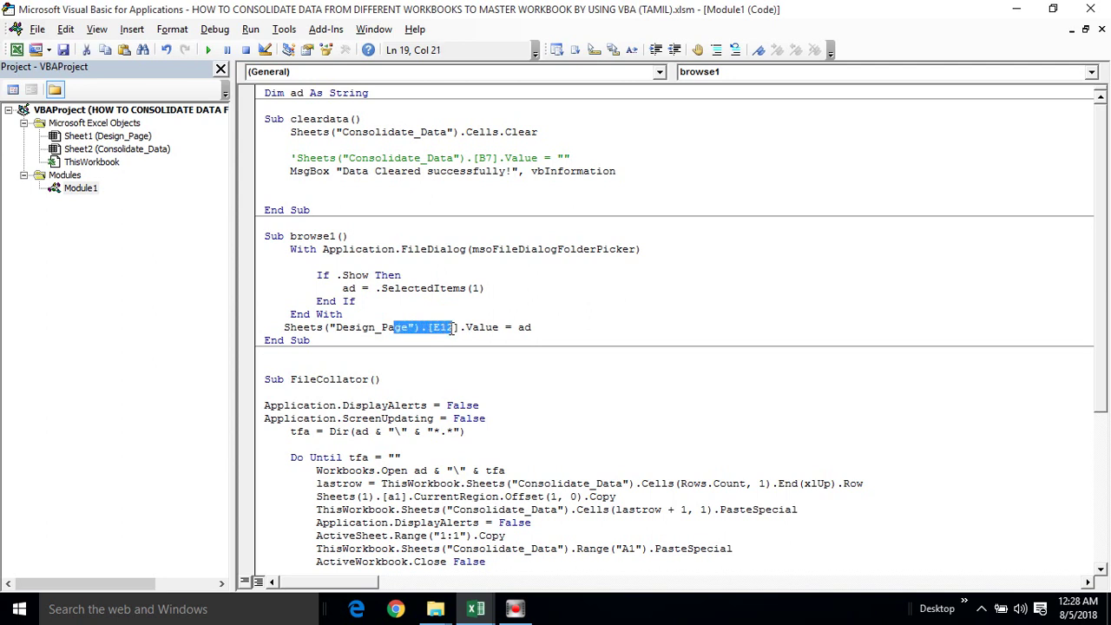
pyautogui.click(452, 327)
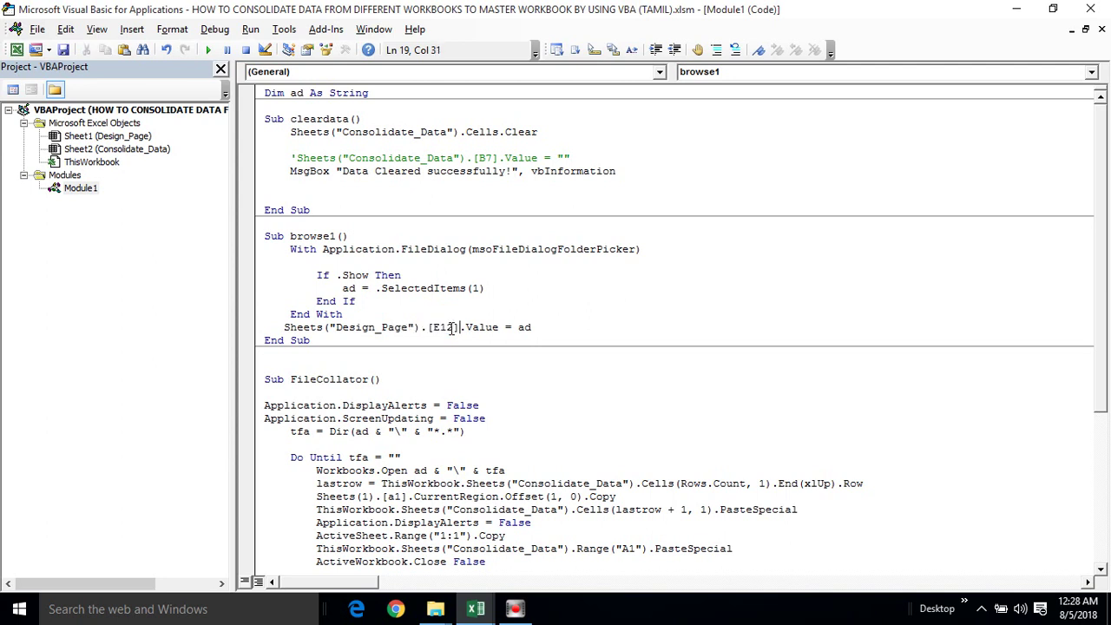
pyautogui.doubleClick(529, 328)
pyautogui.click(550, 327)
pyautogui.click(465, 356)
# Step: Scroll through the FileCollator procedure code, glancing briefly at the workbook
pyautogui.hotkey('shift', 'Right')
pyautogui.hotkey('shift', 'Right')
pyautogui.hotkey('shift', 'Right')
pyautogui.hotkey('shift', 'Right')
pyautogui.hotkey('shift', 'Right')
pyautogui.hotkey('shift', 'Right')
pyautogui.hotkey('shift', 'Right')
pyautogui.hotkey('shift', 'Right')
pyautogui.hotkey('shift', 'Right')
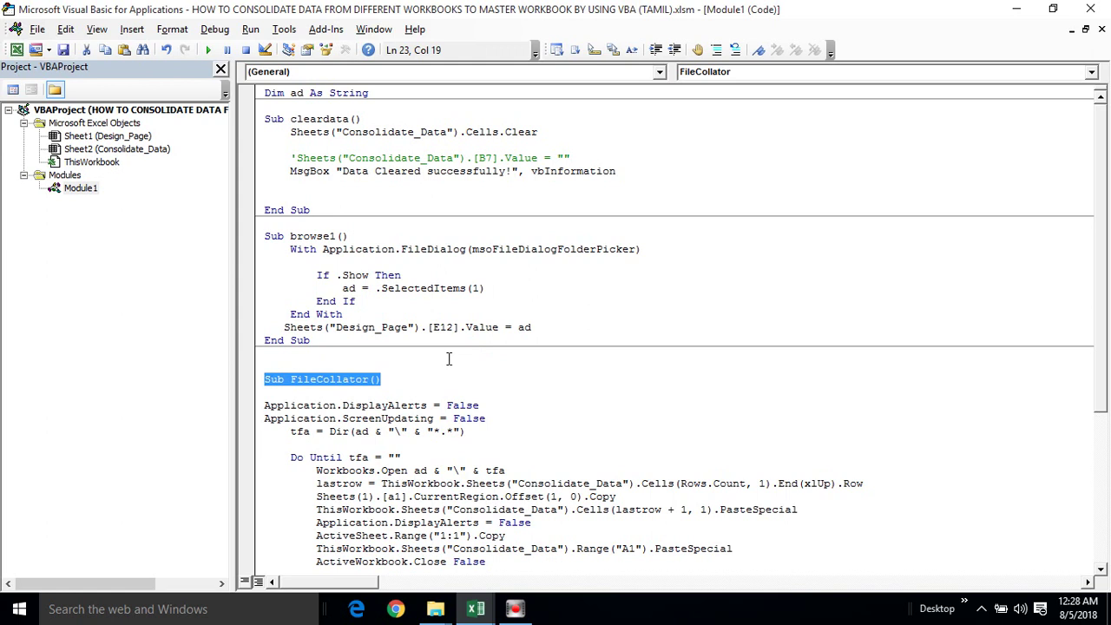
pyautogui.click(408, 367)
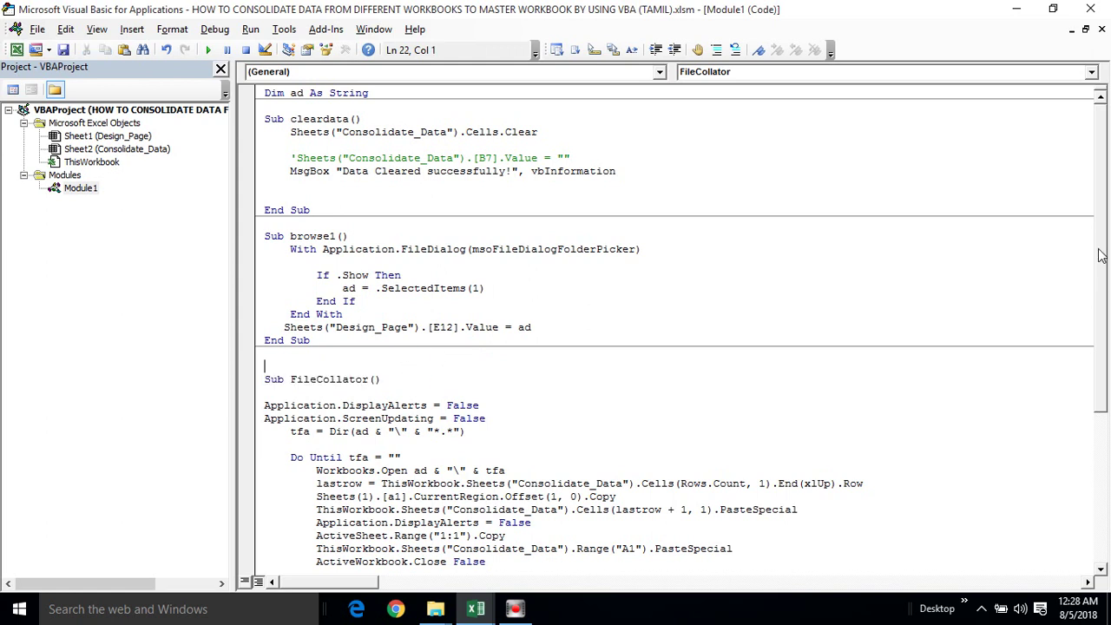
pyautogui.moveTo(1102, 255); pyautogui.dragTo(1105, 344)
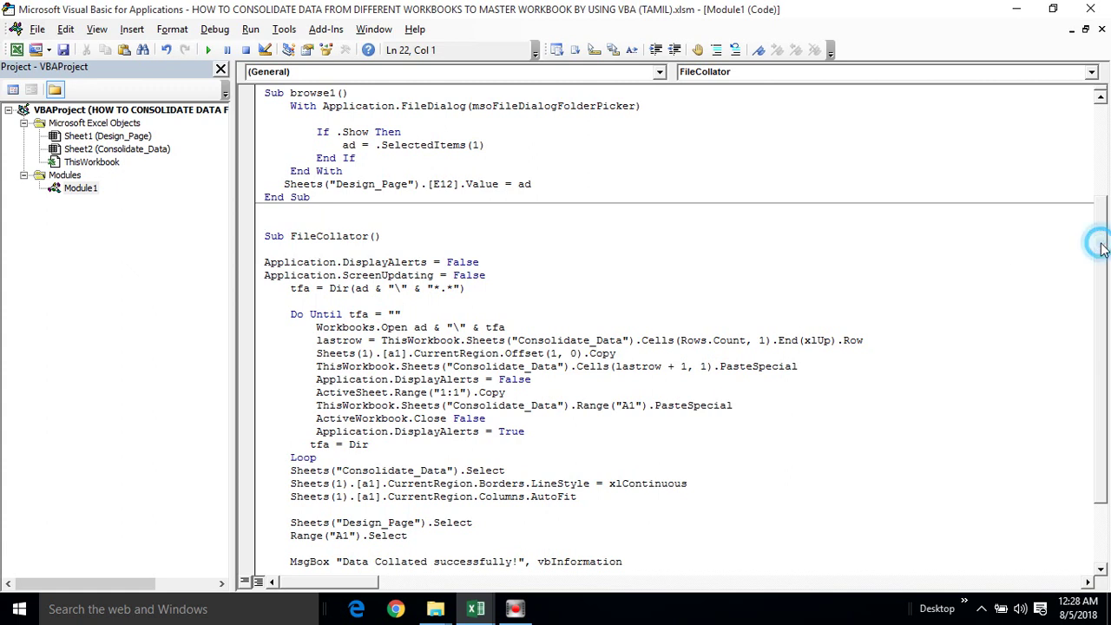
pyautogui.scroll(-1, 1102, 250)
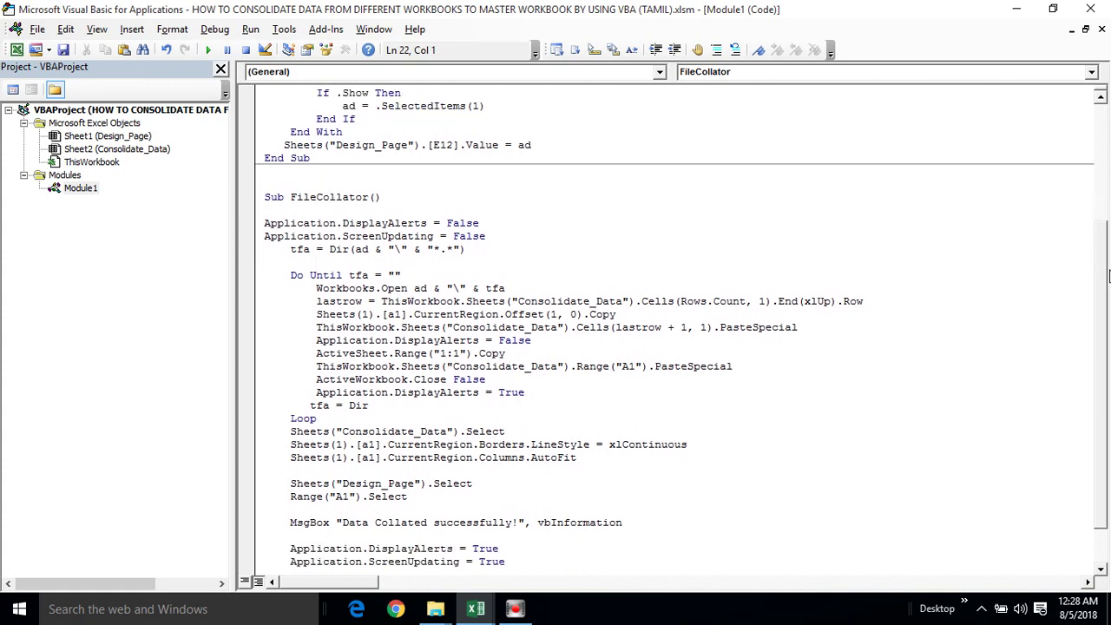
pyautogui.hotkey('alt', 'F11')
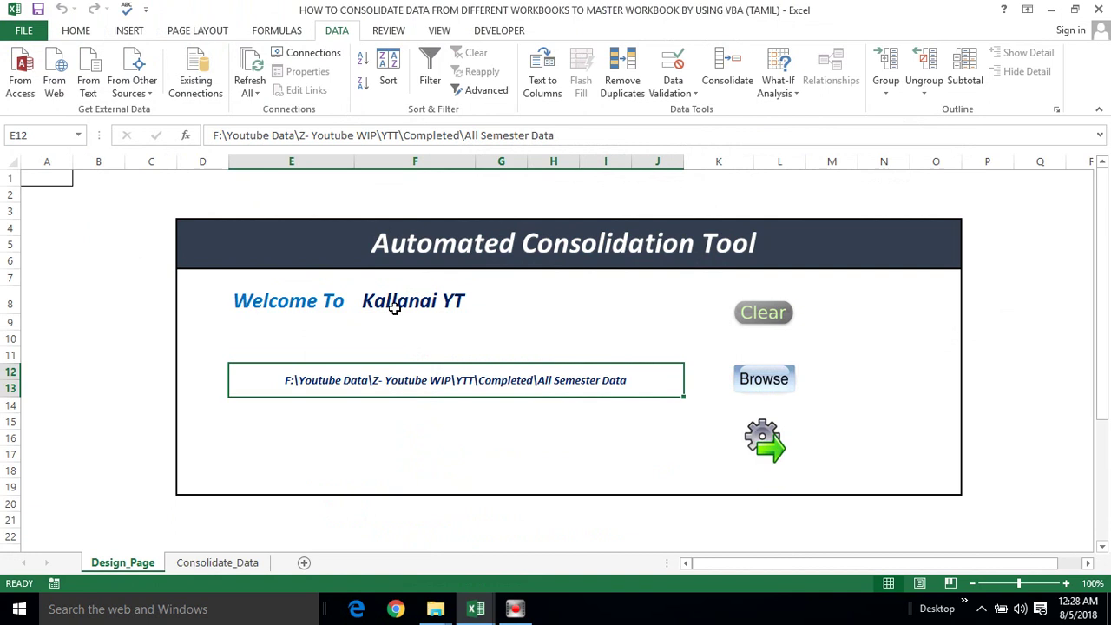
pyautogui.hotkey('alt', 'F11')
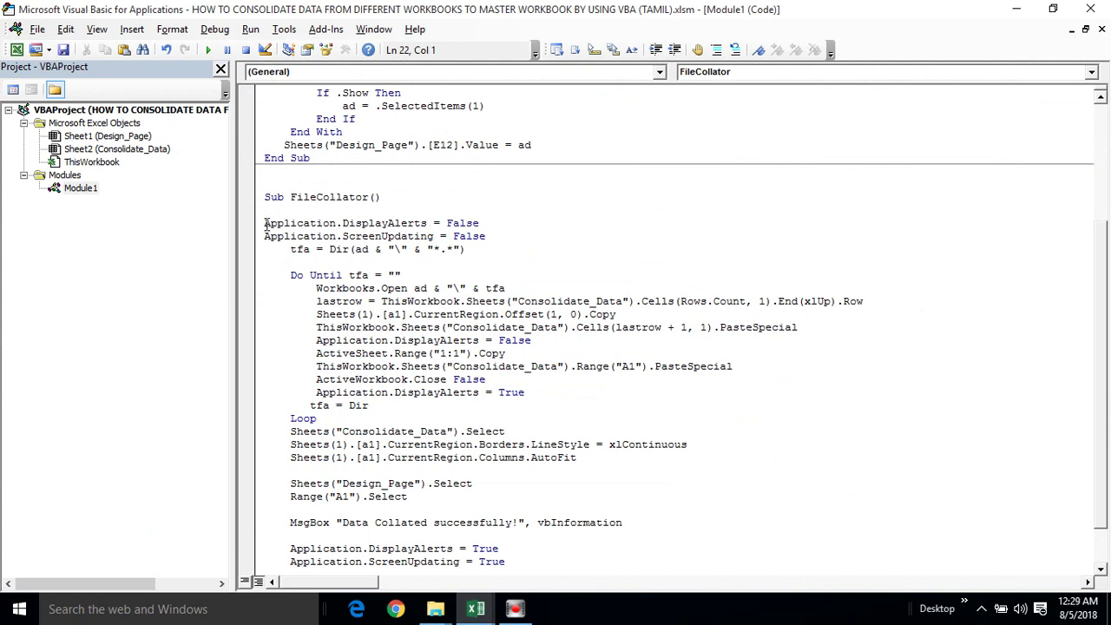
# Step: Highlight the DisplayAlerts and ScreenUpdating lines and the ad argument in Dir
pyautogui.moveTo(266, 223); pyautogui.dragTo(487, 236)
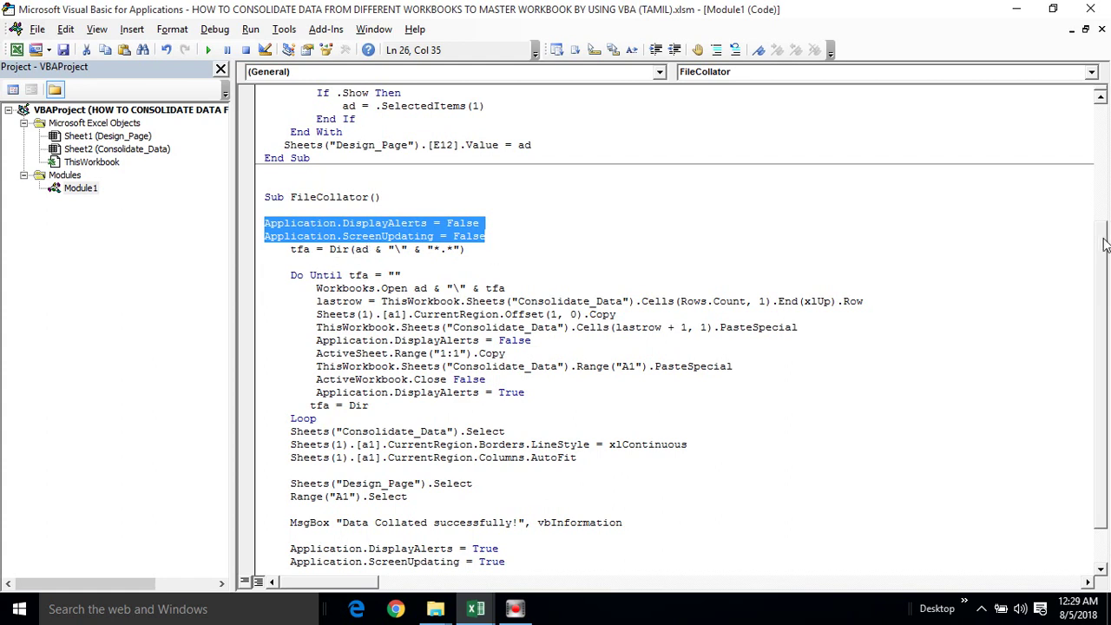
pyautogui.moveTo(1106, 237); pyautogui.dragTo(1104, 270)
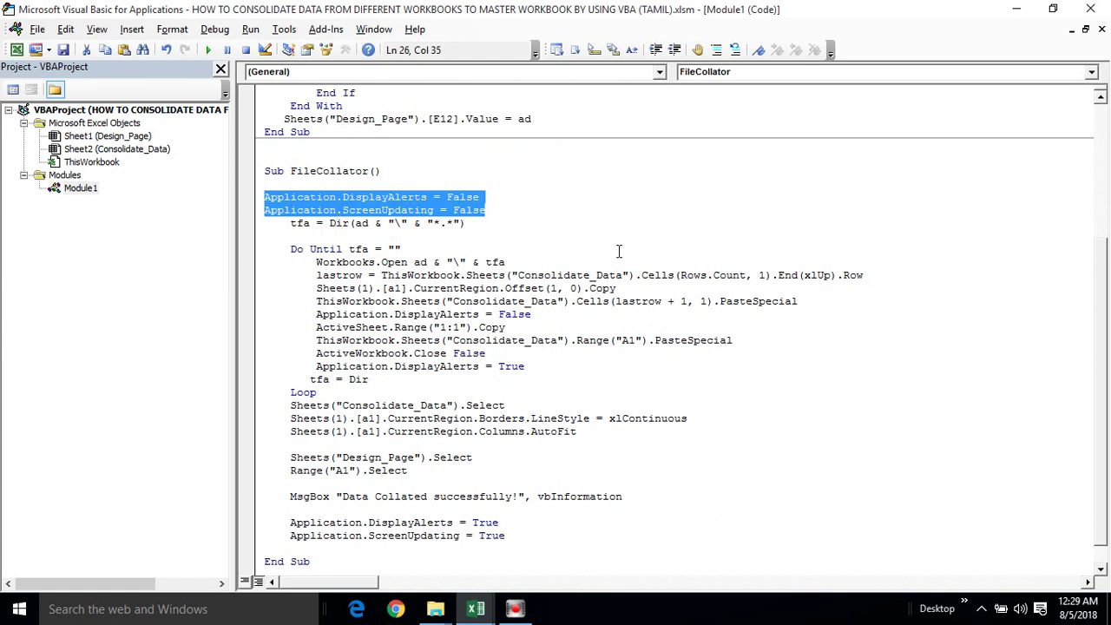
pyautogui.click(361, 223)
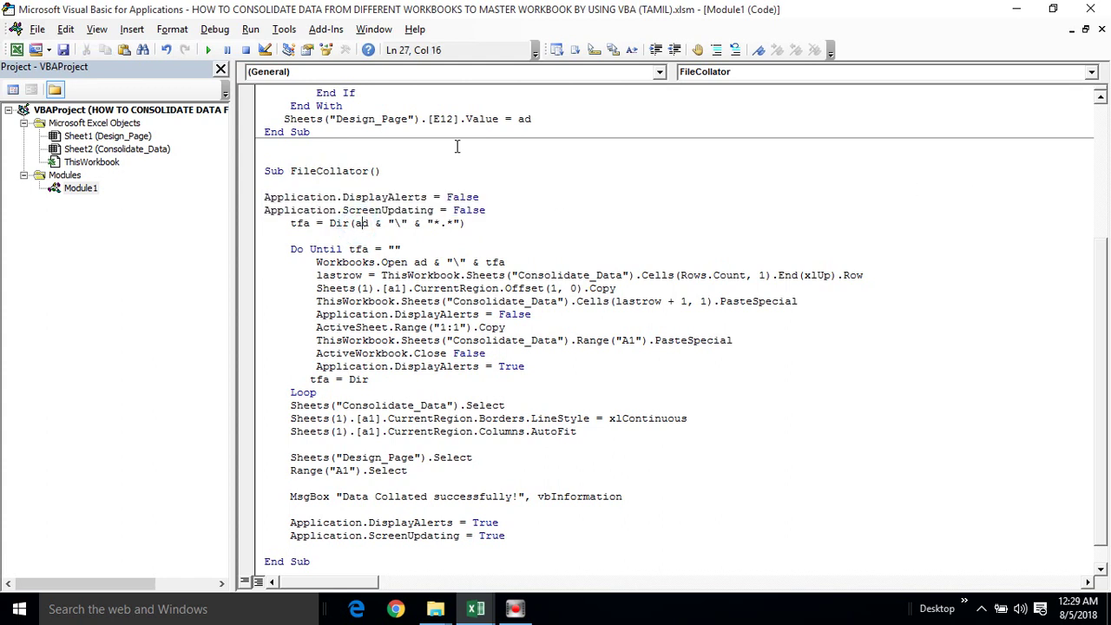
pyautogui.click(378, 124)
pyautogui.click(361, 224)
pyautogui.doubleClick(361, 224)
pyautogui.hotkey('alt', 'F11')
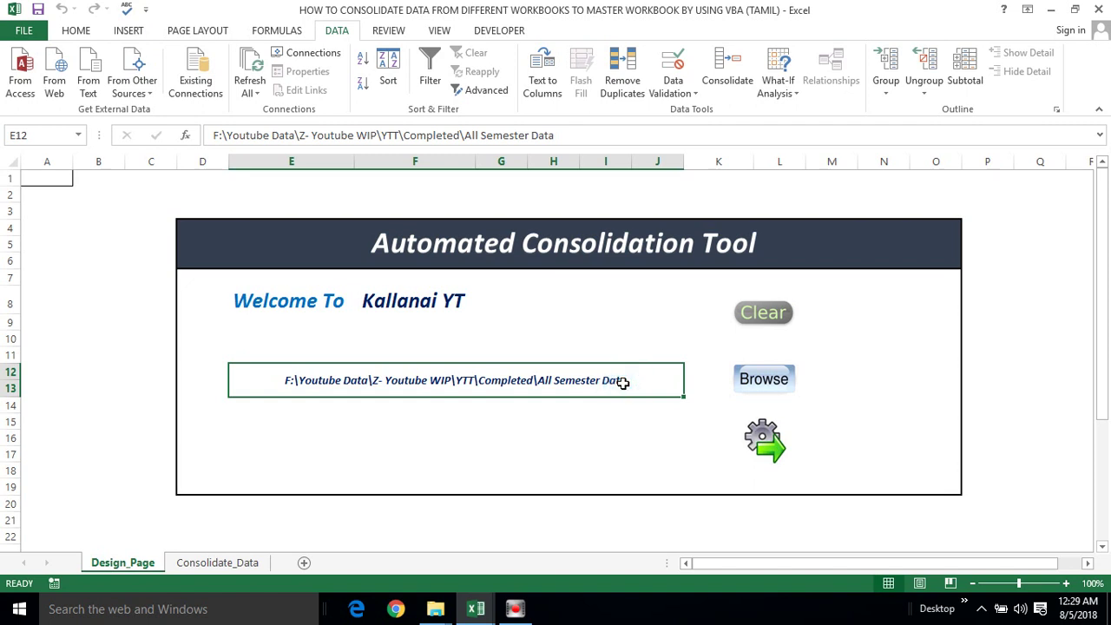
# Step: Add a trailing backslash to the E12 folder path, then remove it again
pyautogui.doubleClick(629, 383)
pyautogui.doubleClick(629, 383)
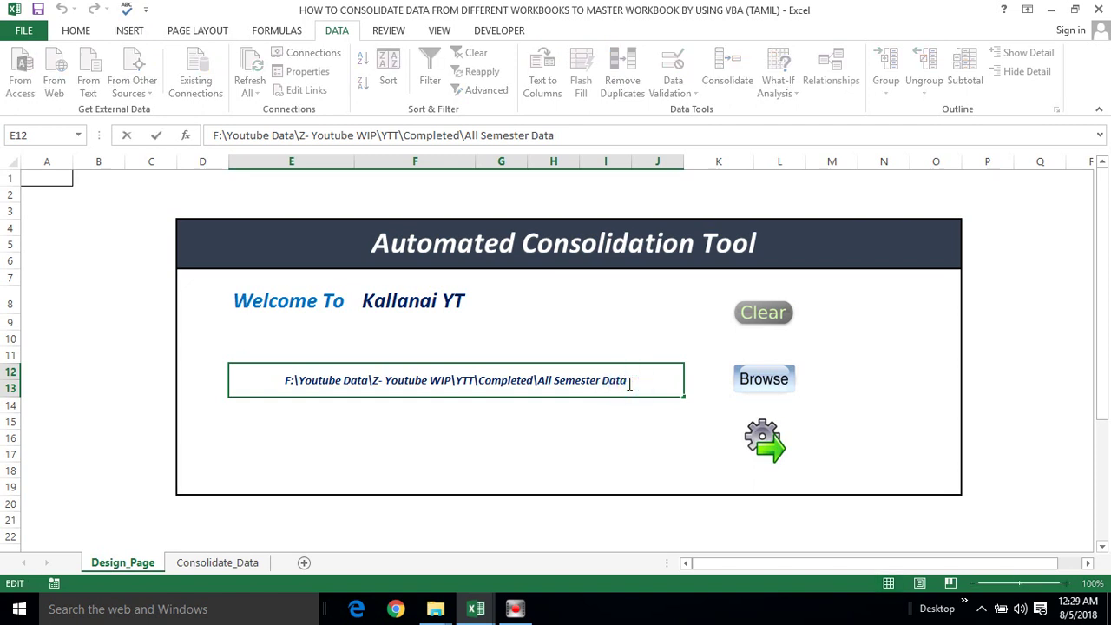
pyautogui.write('\\')
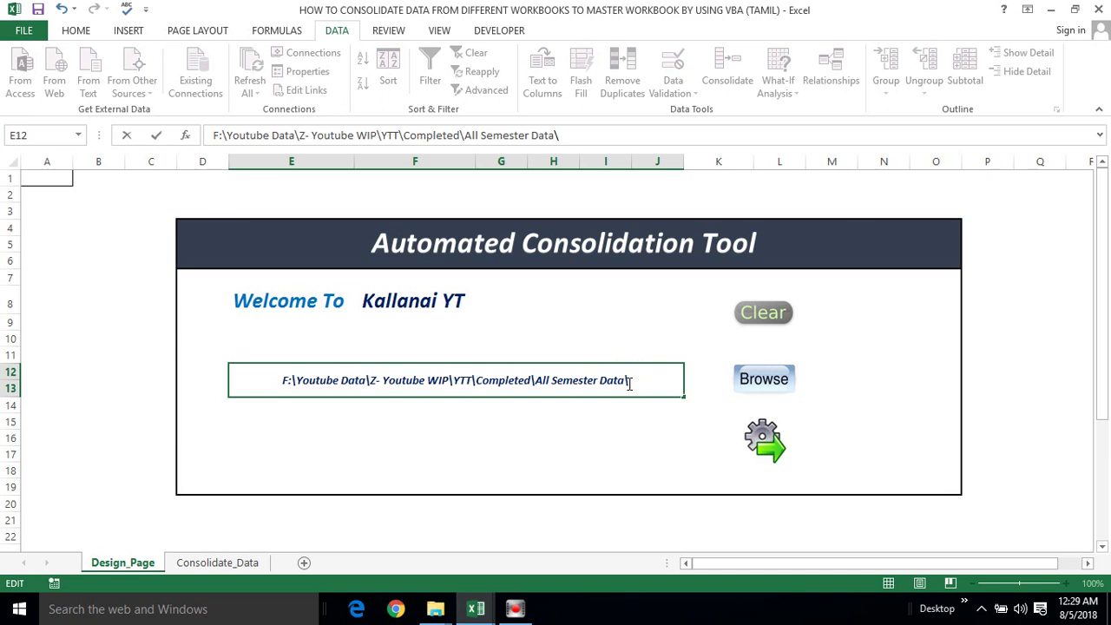
pyautogui.click(590, 439)
pyautogui.click(642, 380)
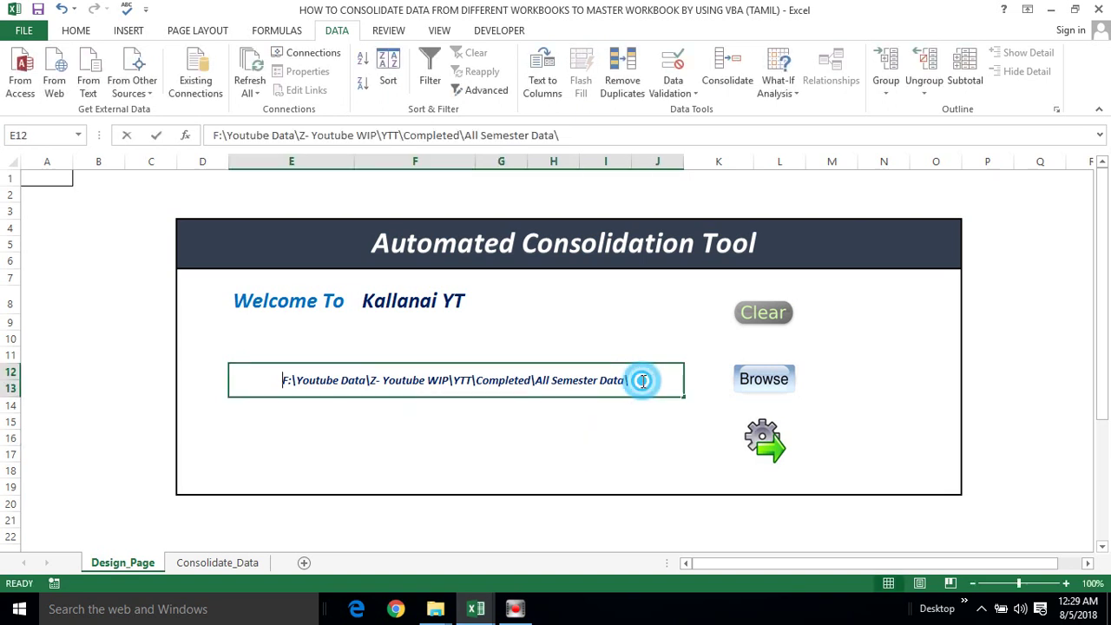
pyautogui.doubleClick(642, 380)
pyautogui.press('BackSpace')
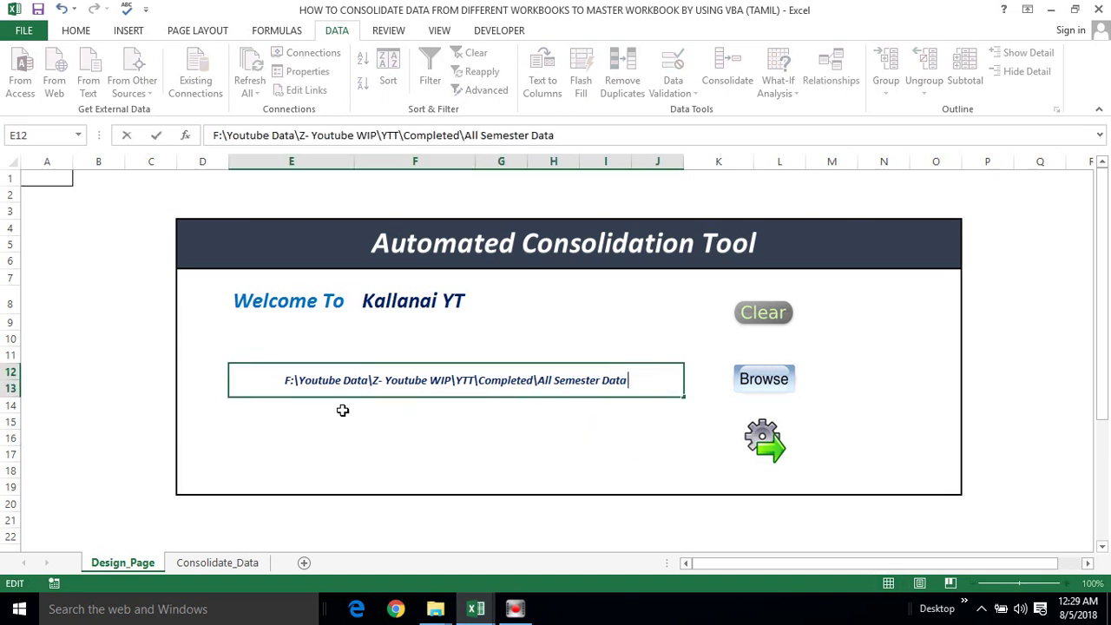
pyautogui.click(269, 404)
# Step: Select the range E12:J14 around the path, finishing on cell E12
pyautogui.click(369, 418)
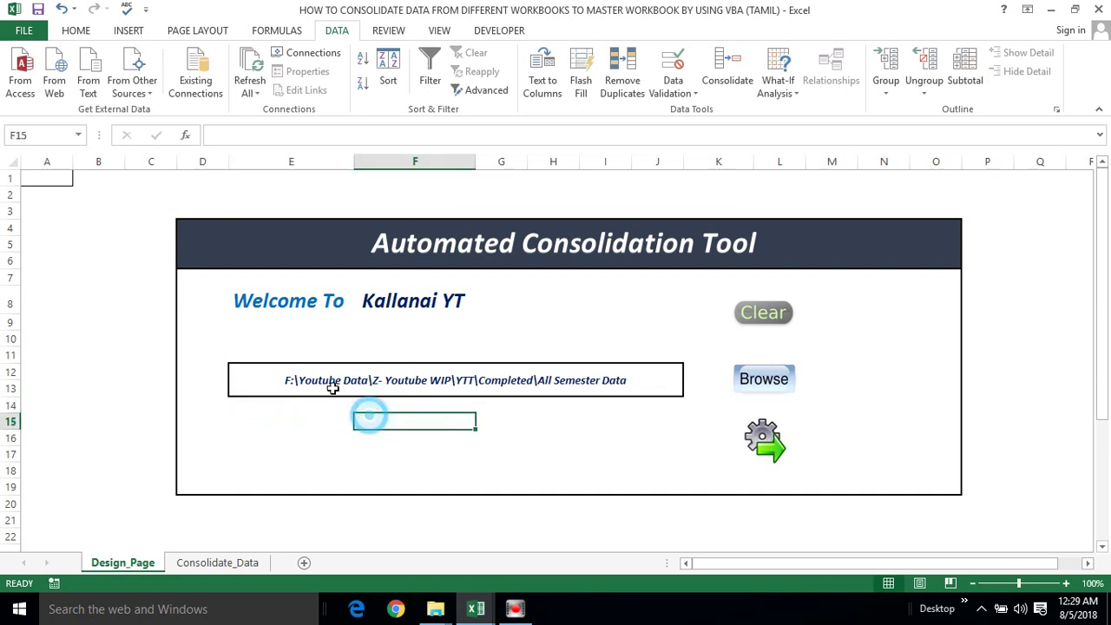
pyautogui.click(340, 379)
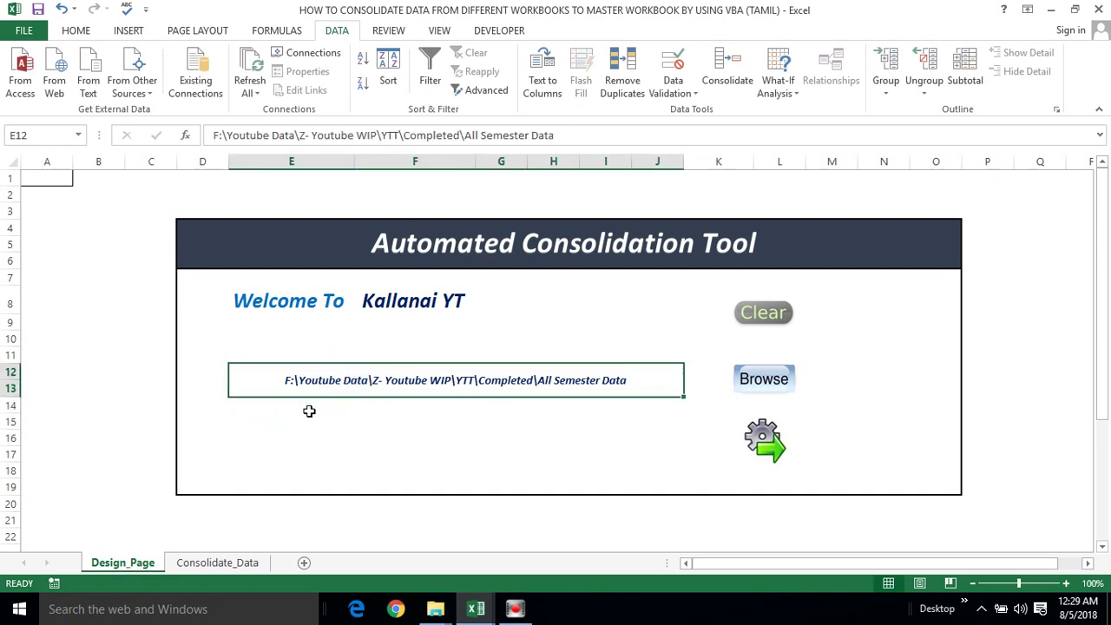
pyautogui.click(280, 409)
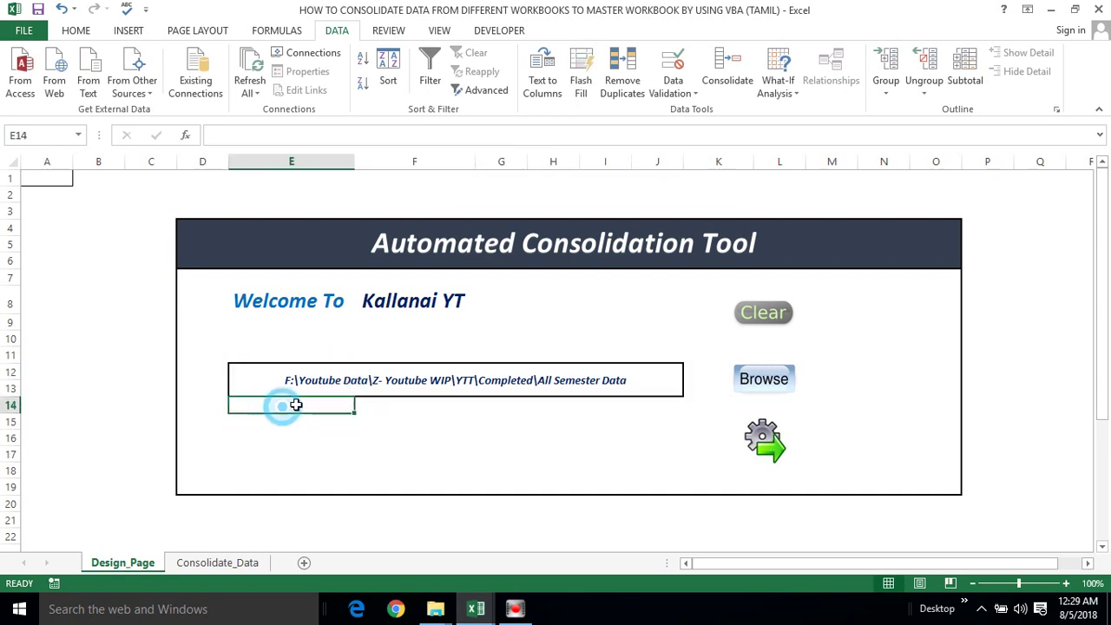
pyautogui.click(373, 405)
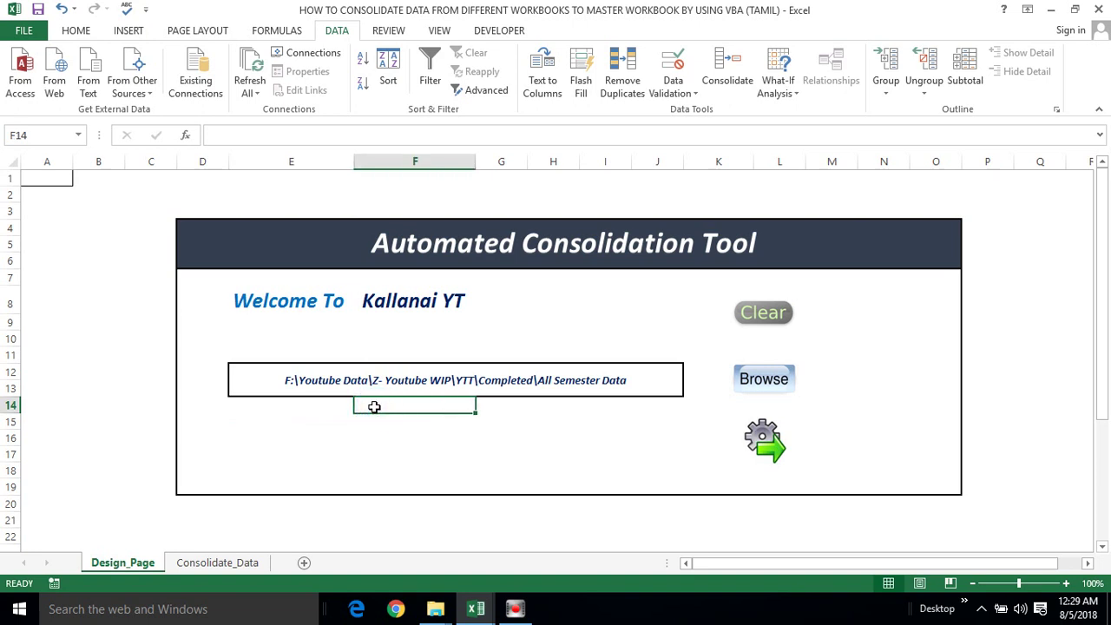
pyautogui.moveTo(330, 406); pyautogui.dragTo(360, 382)
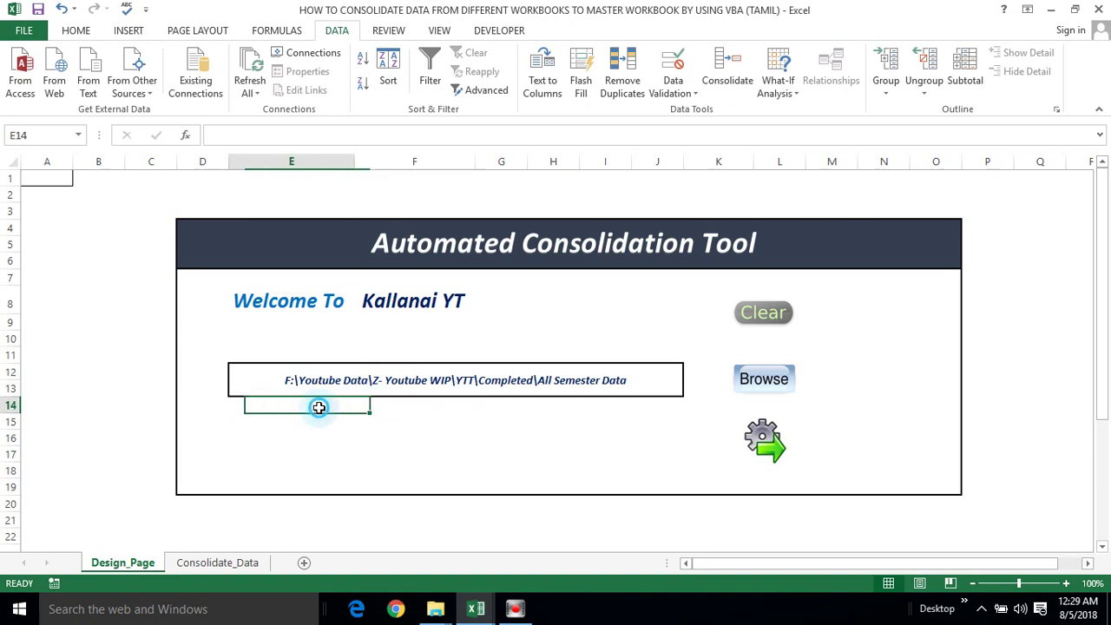
pyautogui.click(360, 382)
pyautogui.hotkey('alt', 'F11')
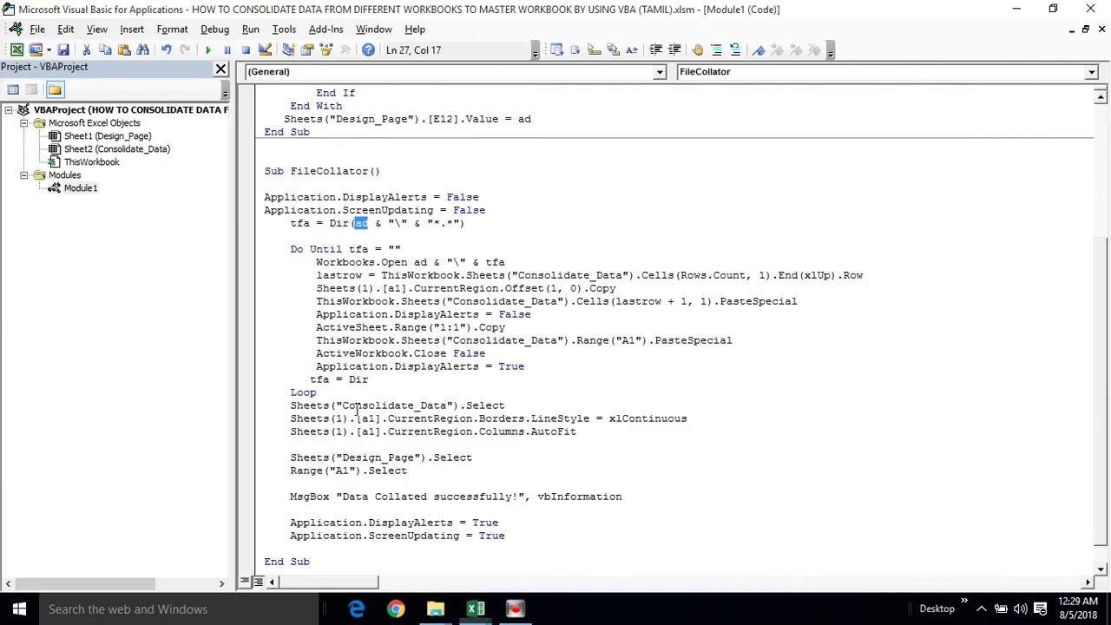
pyautogui.click(401, 223)
pyautogui.doubleClick(361, 224)
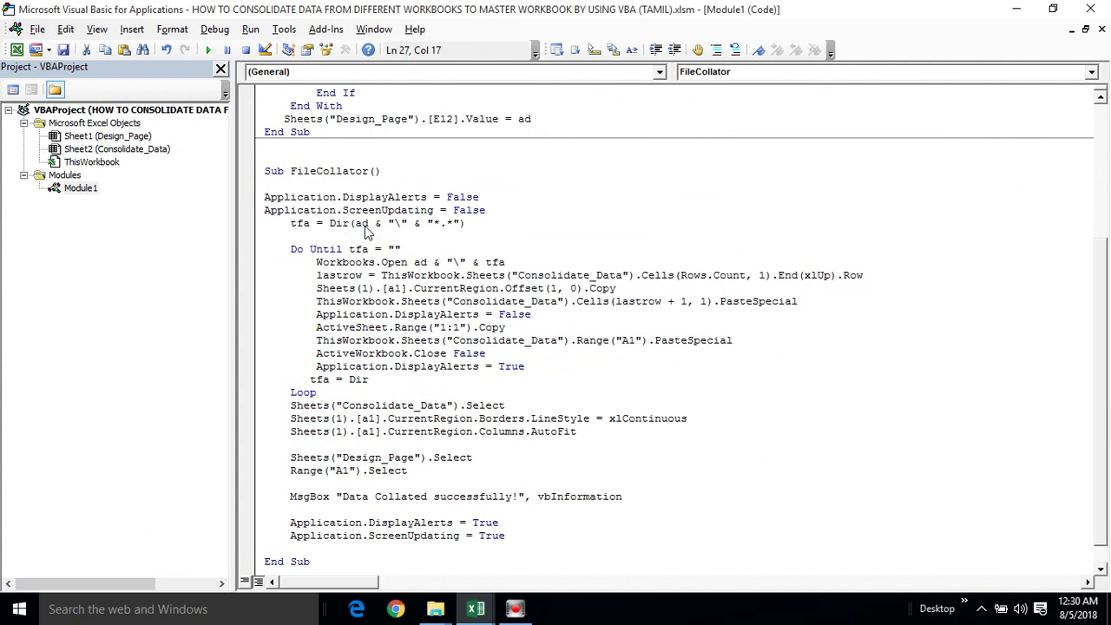
pyautogui.hotkey('alt', 'F11')
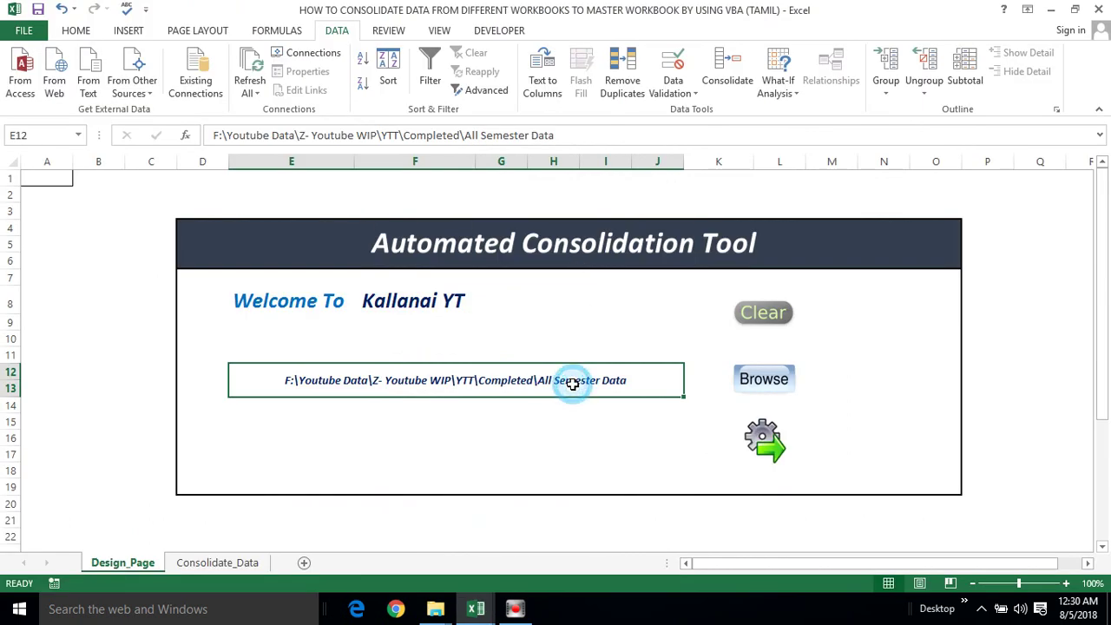
pyautogui.hotkey('alt', 'F11')
pyautogui.click(390, 223)
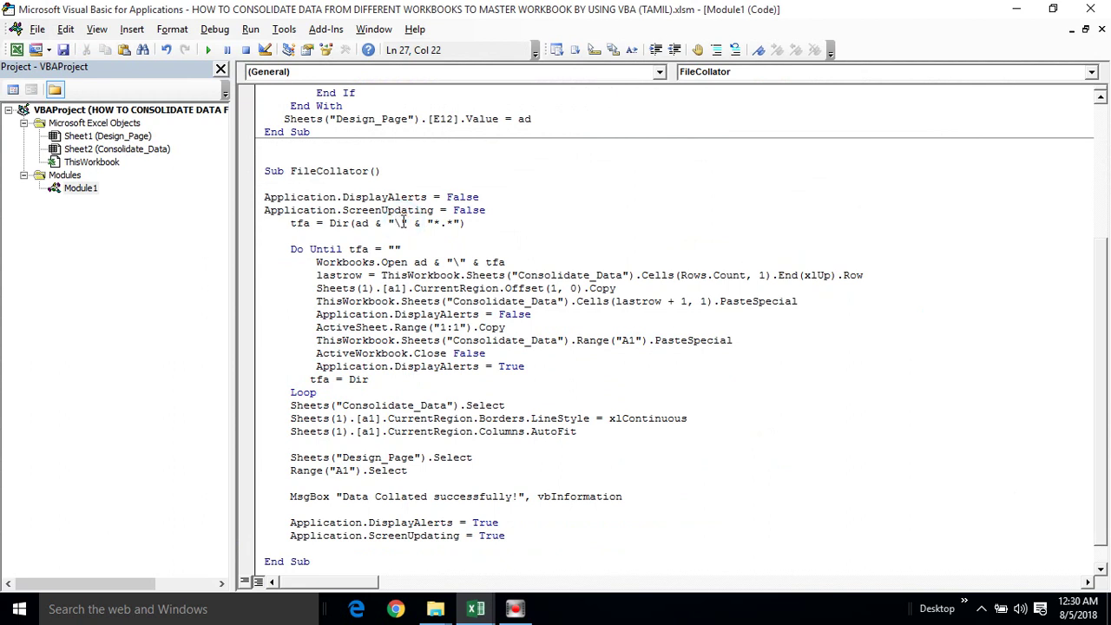
pyautogui.moveTo(406, 223); pyautogui.dragTo(374, 223)
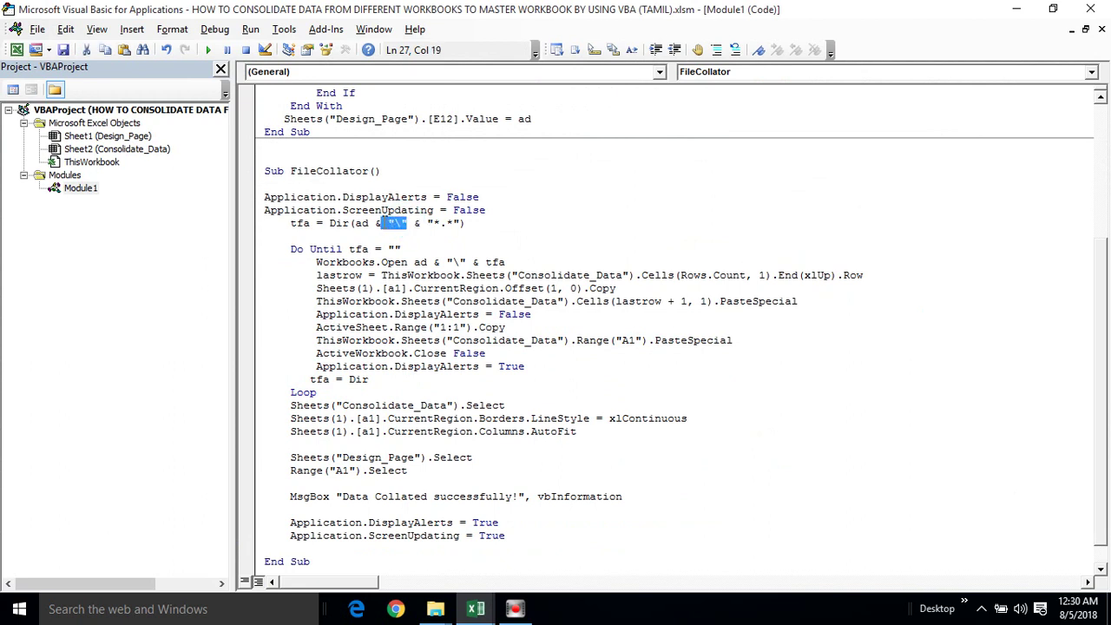
pyautogui.click(440, 223)
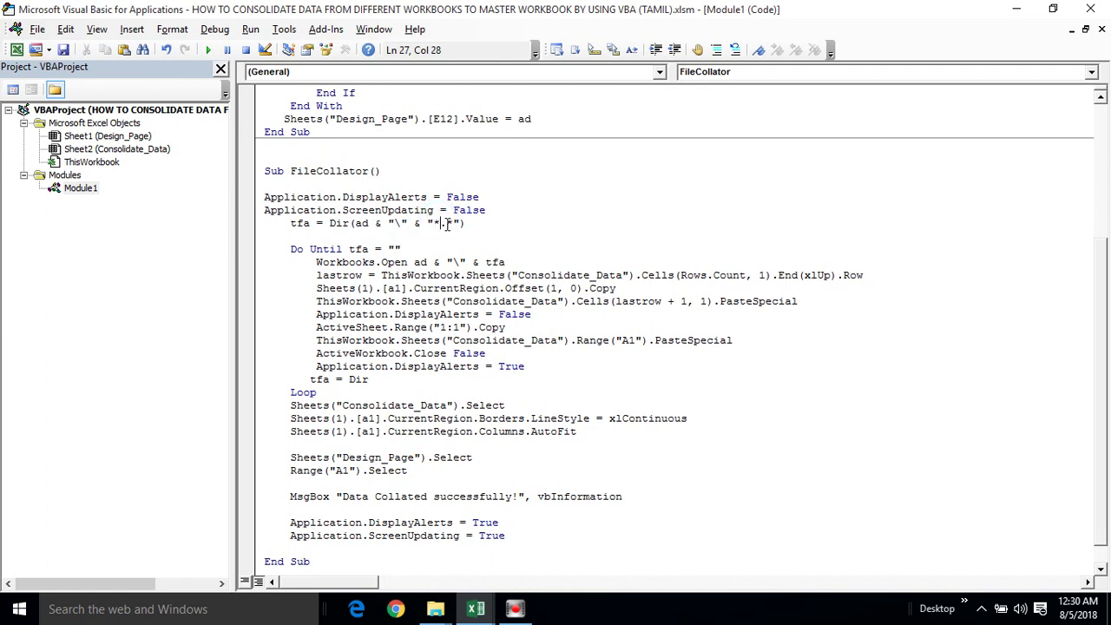
pyautogui.click(447, 224)
pyautogui.click(449, 223)
pyautogui.moveTo(451, 224); pyautogui.dragTo(425, 223)
pyautogui.moveTo(1107, 247); pyautogui.dragTo(1101, 282)
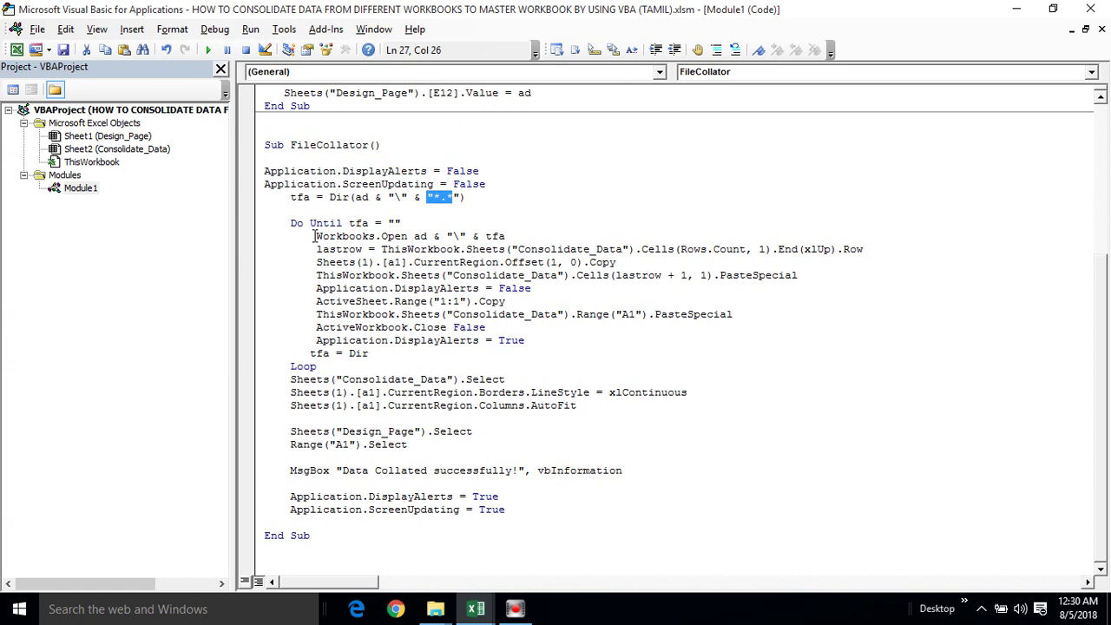
pyautogui.click(392, 223)
pyautogui.click(331, 245)
pyautogui.moveTo(317, 239)
pyautogui.mouseDown()
pyautogui.moveTo(363, 275)
pyautogui.moveTo(350, 236)
pyautogui.moveTo(380, 236)
pyautogui.mouseUp()
pyautogui.click(381, 236)
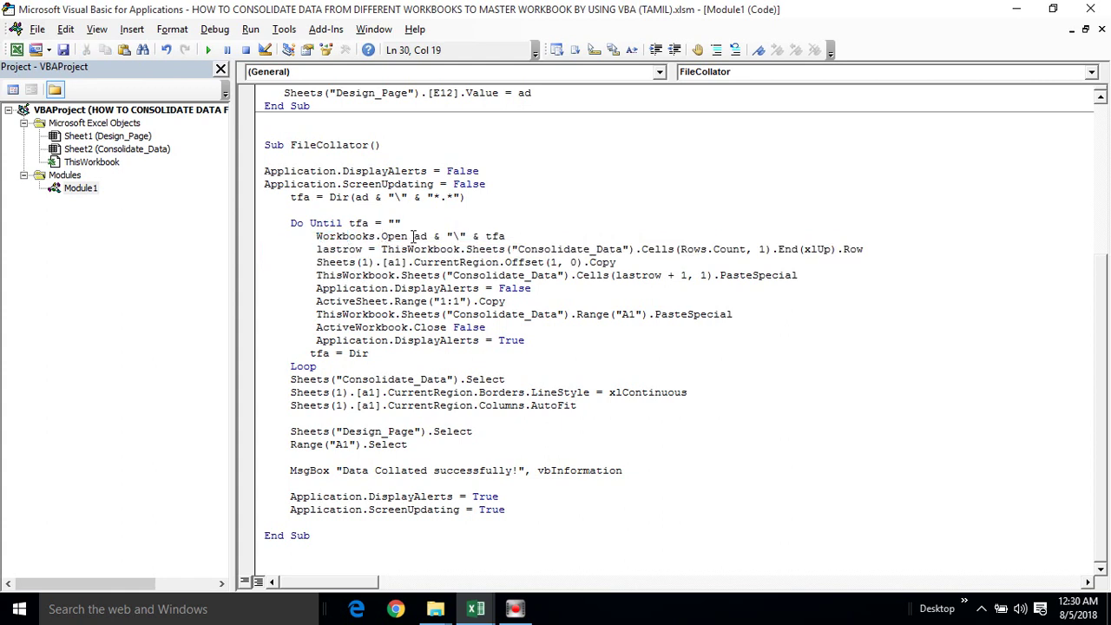
pyautogui.doubleClick(423, 236)
pyautogui.doubleClick(494, 236)
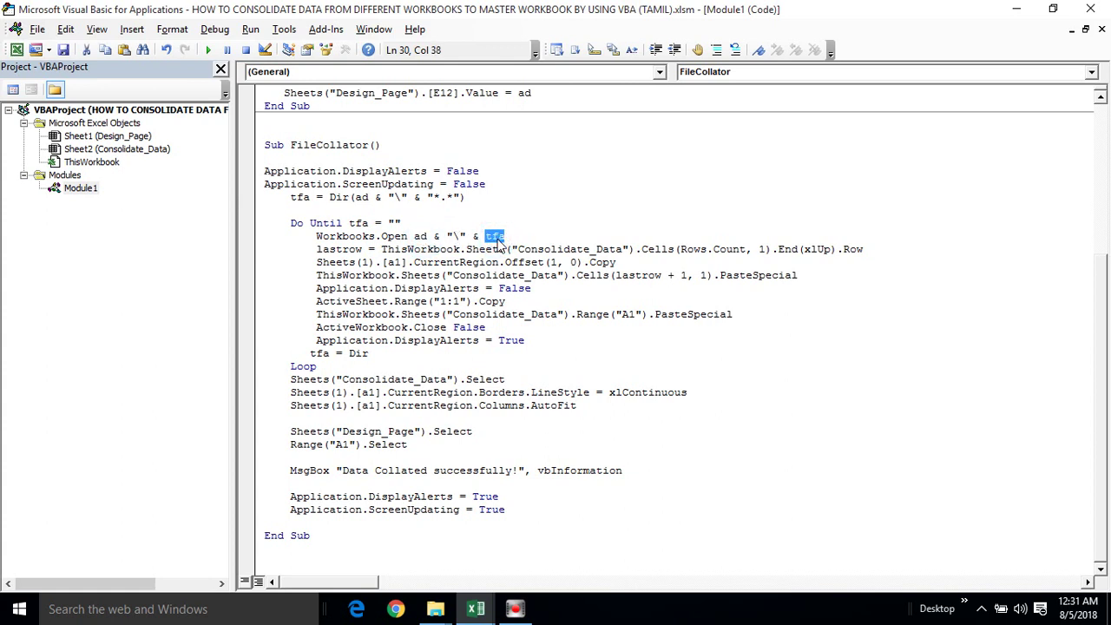
pyautogui.click(303, 206)
pyautogui.moveTo(330, 197); pyautogui.dragTo(408, 197)
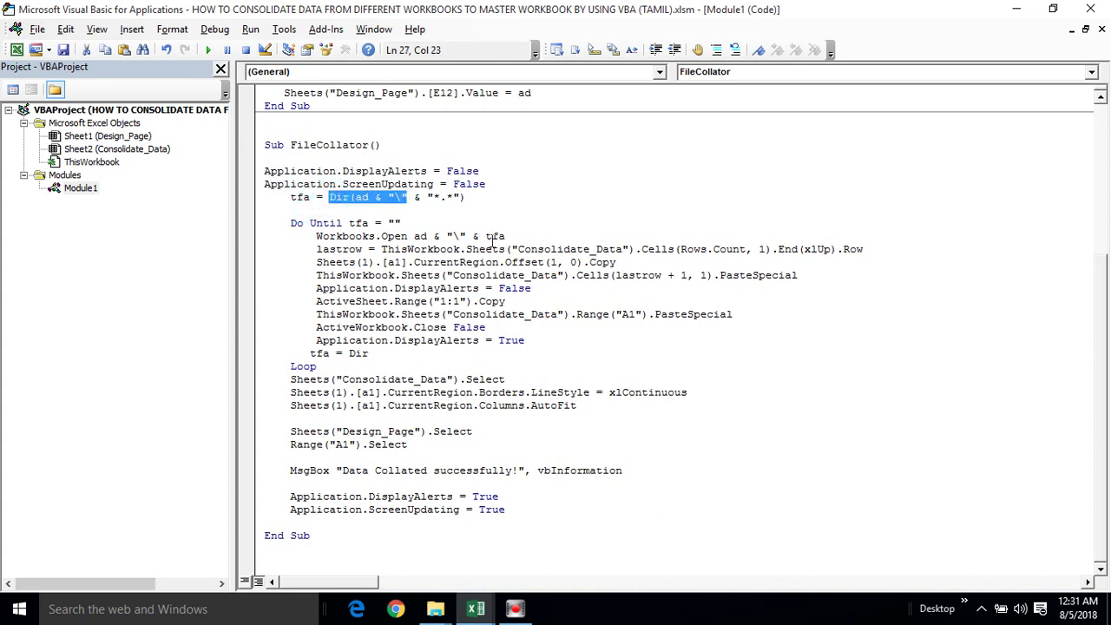
pyautogui.doubleClick(495, 236)
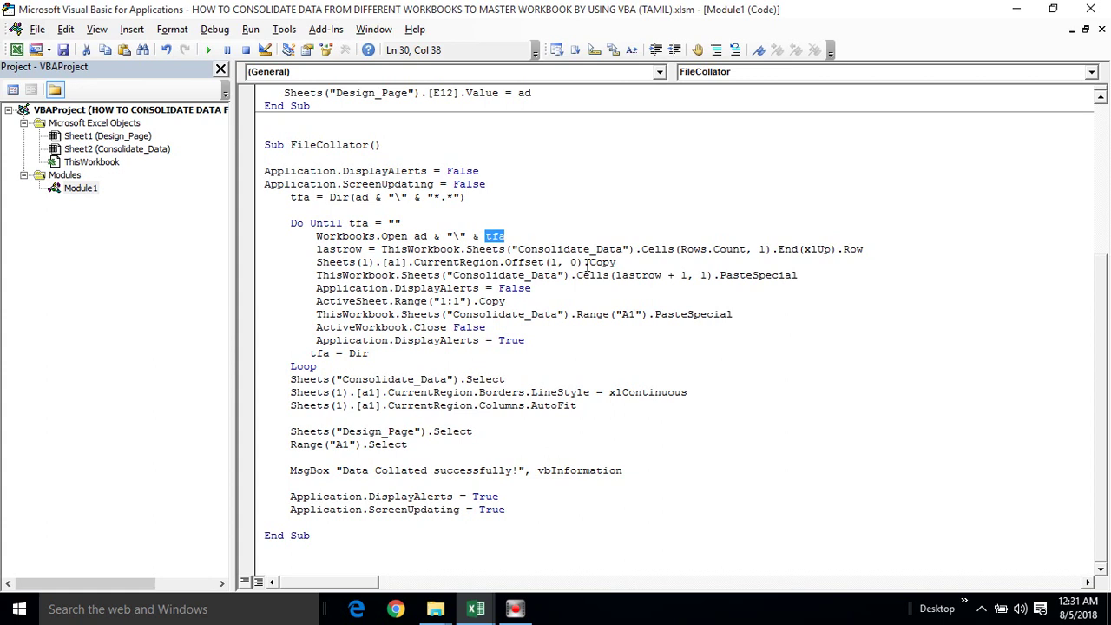
pyautogui.hotkey('alt', 'F11')
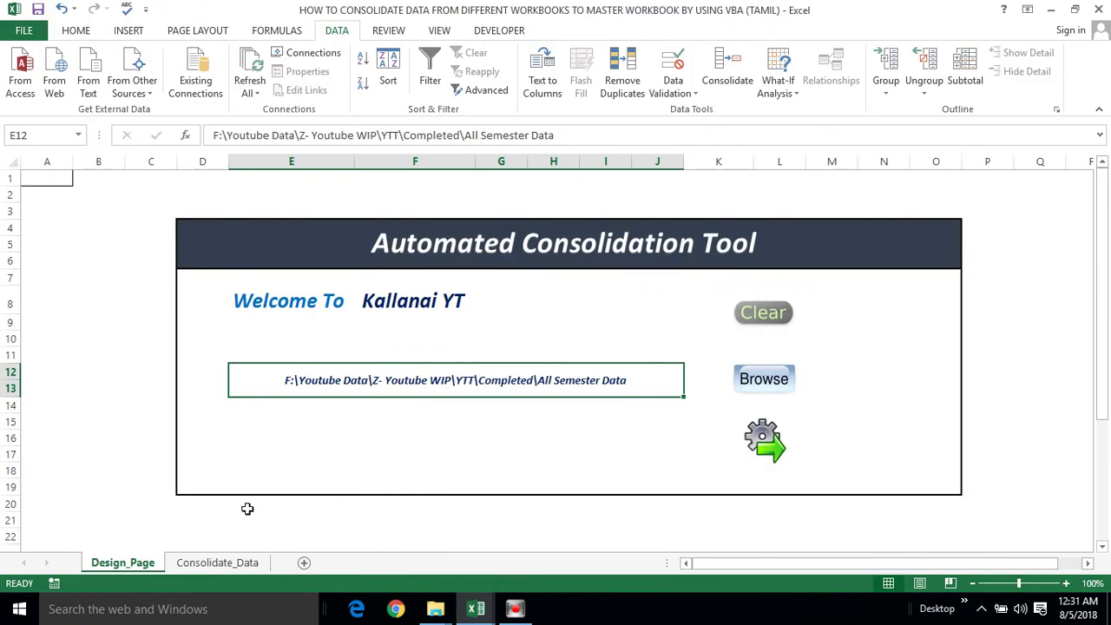
pyautogui.click(208, 564)
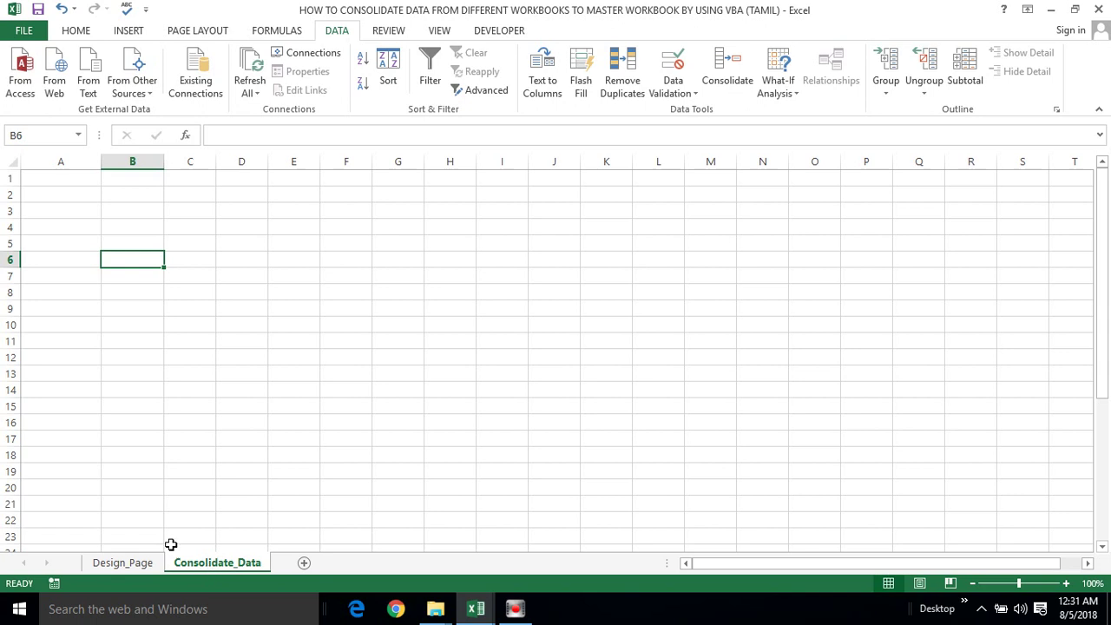
pyautogui.hotkey('alt', 'F11')
pyautogui.click(739, 250)
pyautogui.click(838, 249)
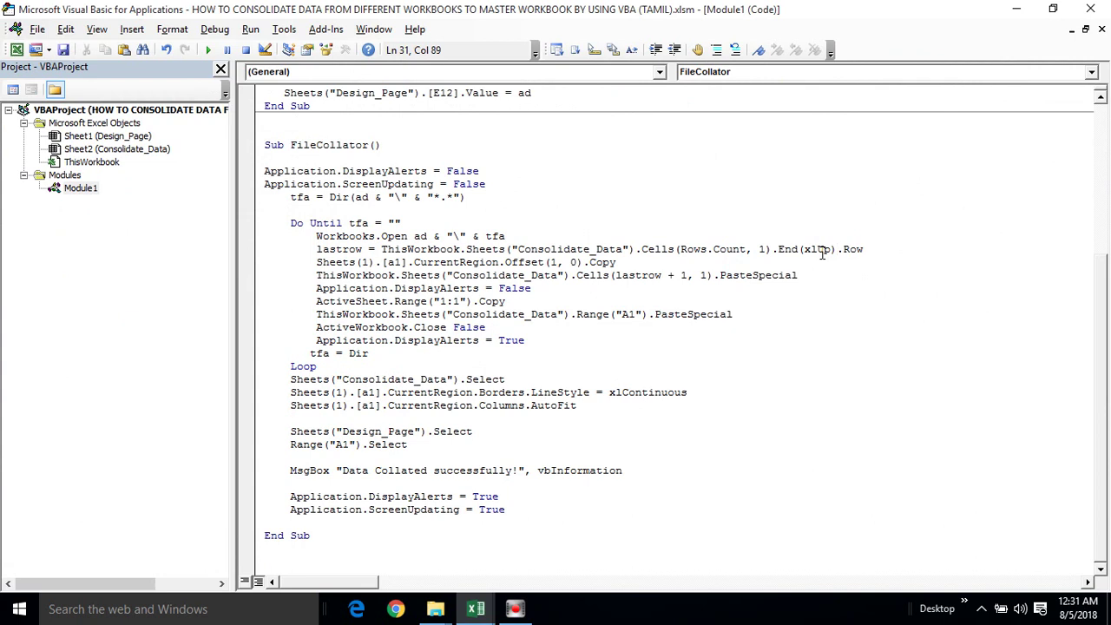
pyautogui.click(348, 250)
pyautogui.doubleClick(349, 250)
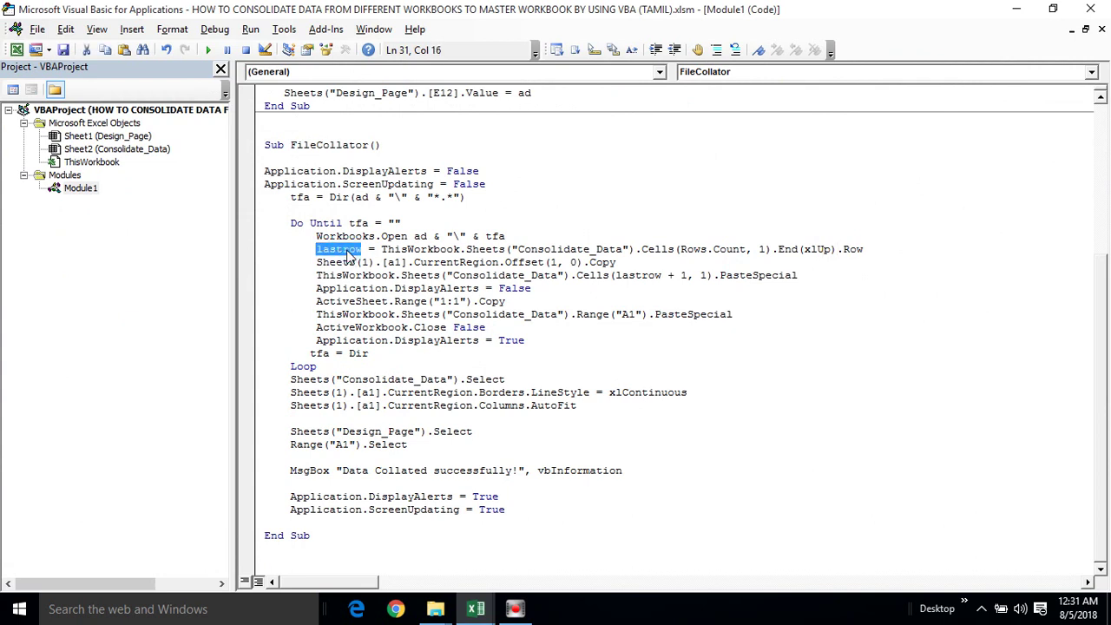
pyautogui.click(343, 263)
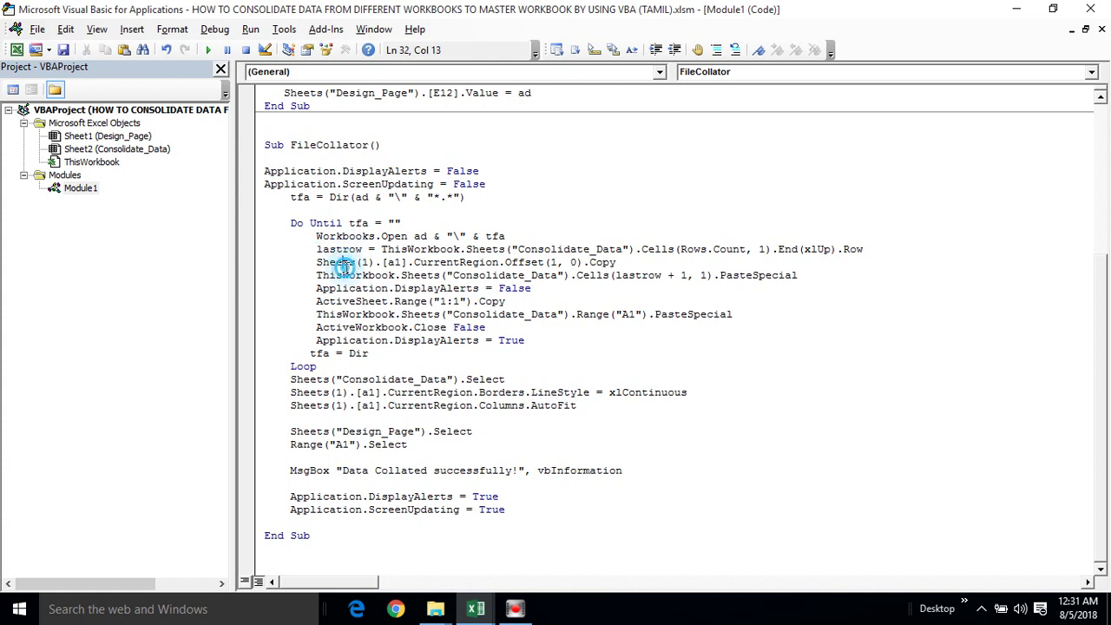
pyautogui.click(387, 263)
pyautogui.click(362, 262)
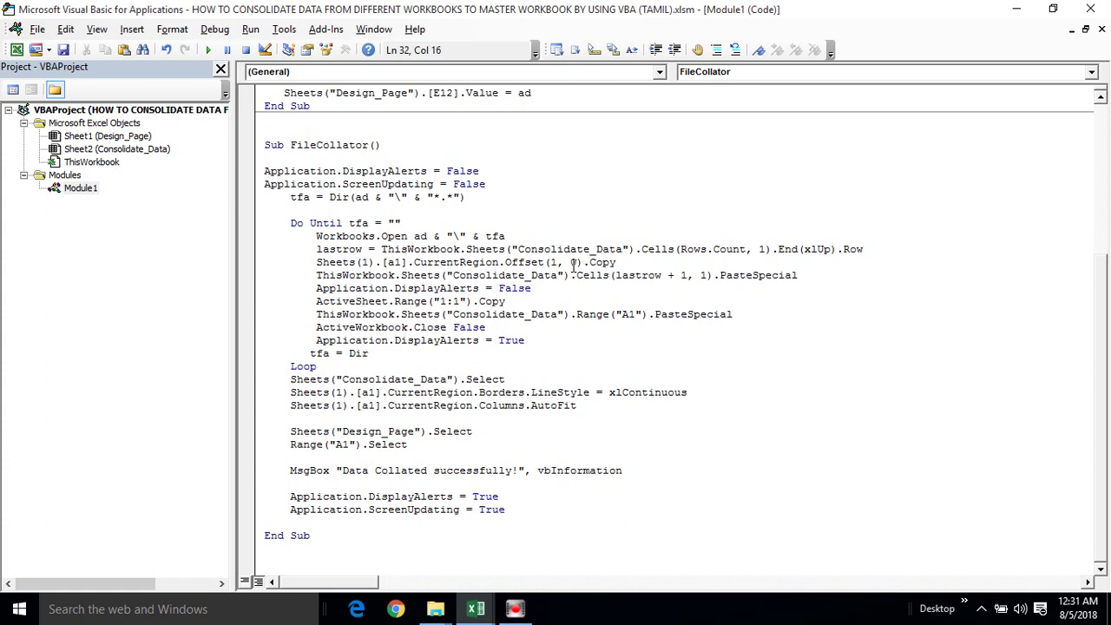
pyautogui.click(571, 262)
pyautogui.click(574, 262)
pyautogui.click(623, 262)
pyautogui.click(624, 262)
pyautogui.click(395, 287)
pyautogui.click(704, 275)
pyautogui.click(631, 276)
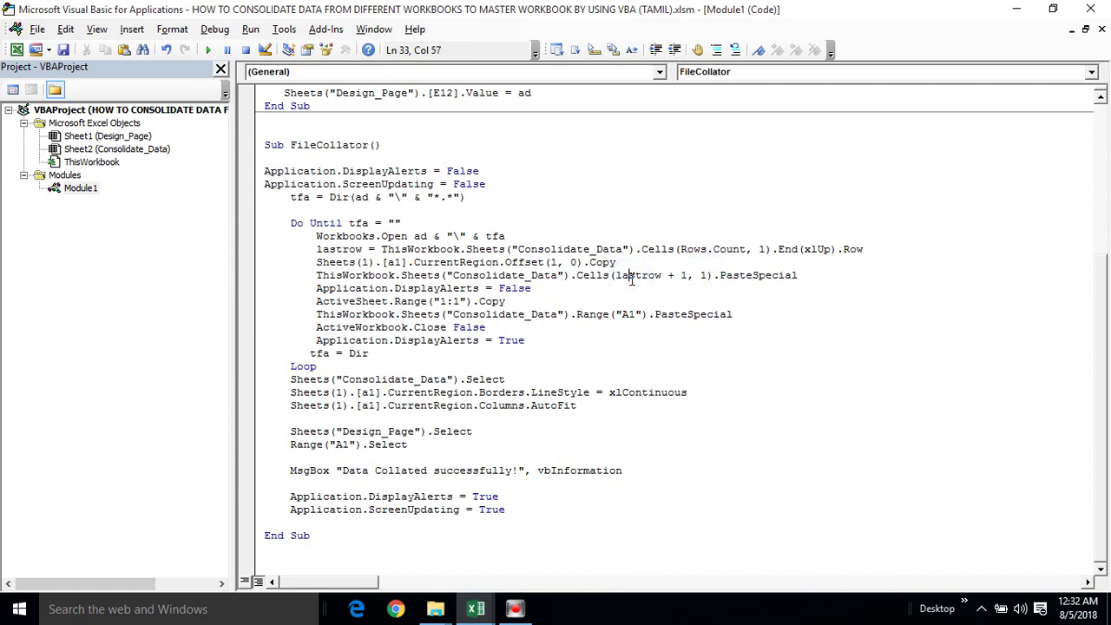
pyautogui.doubleClick(341, 248)
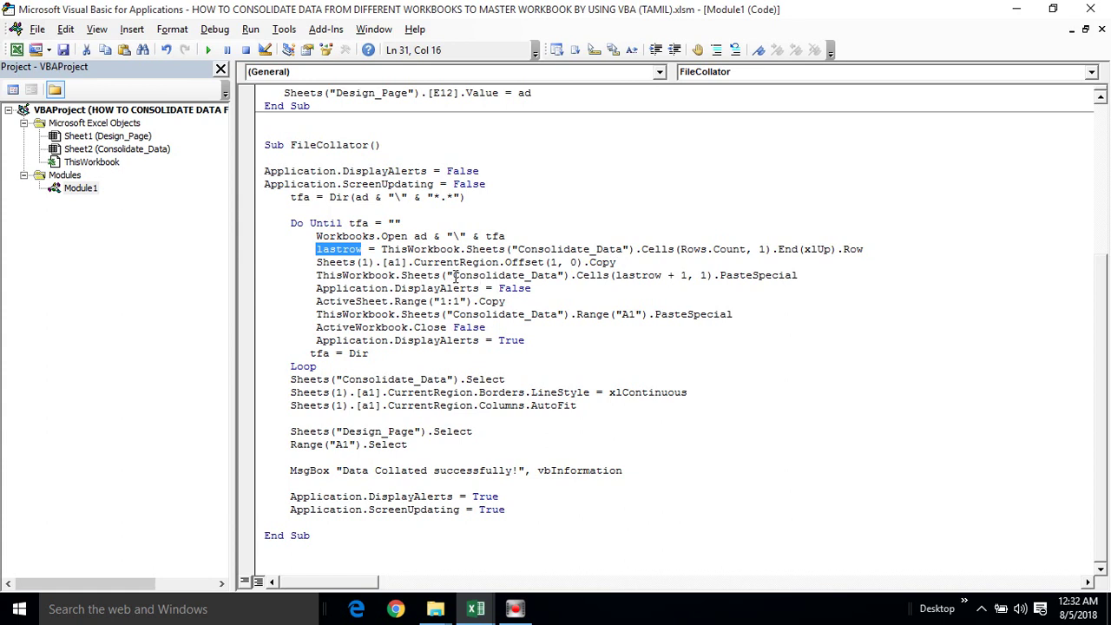
pyautogui.moveTo(452, 275); pyautogui.dragTo(668, 275)
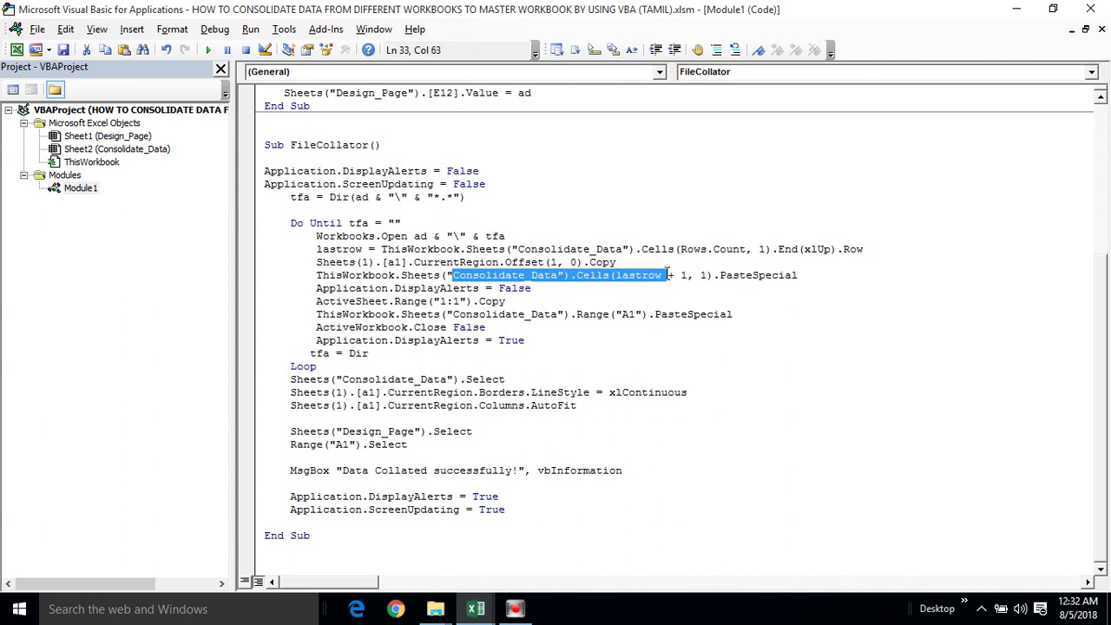
pyautogui.doubleClick(637, 275)
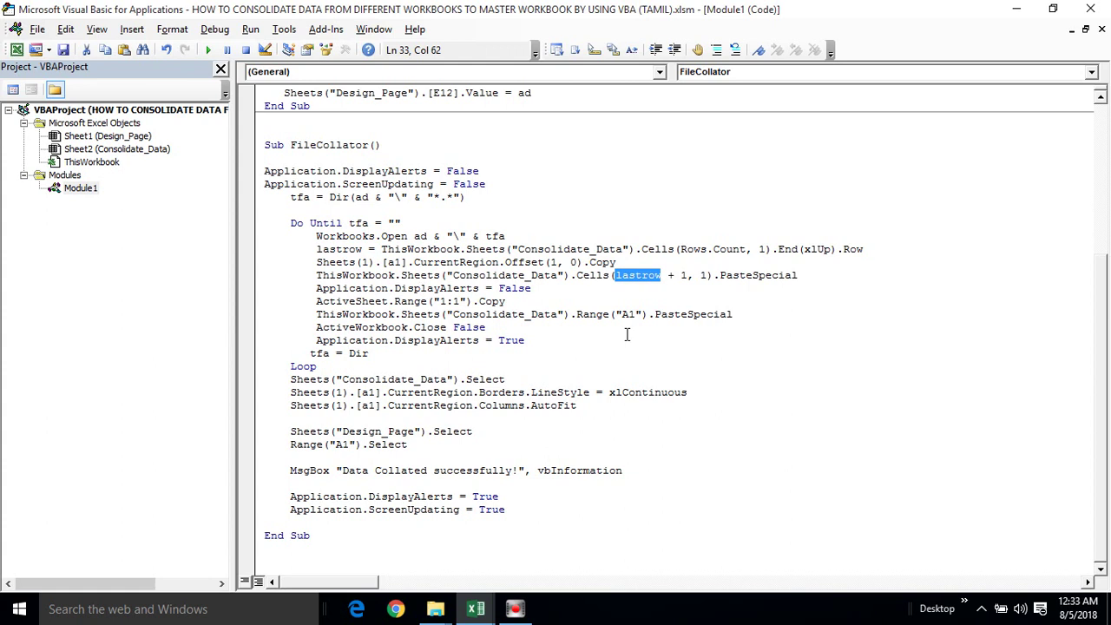
pyautogui.click(741, 275)
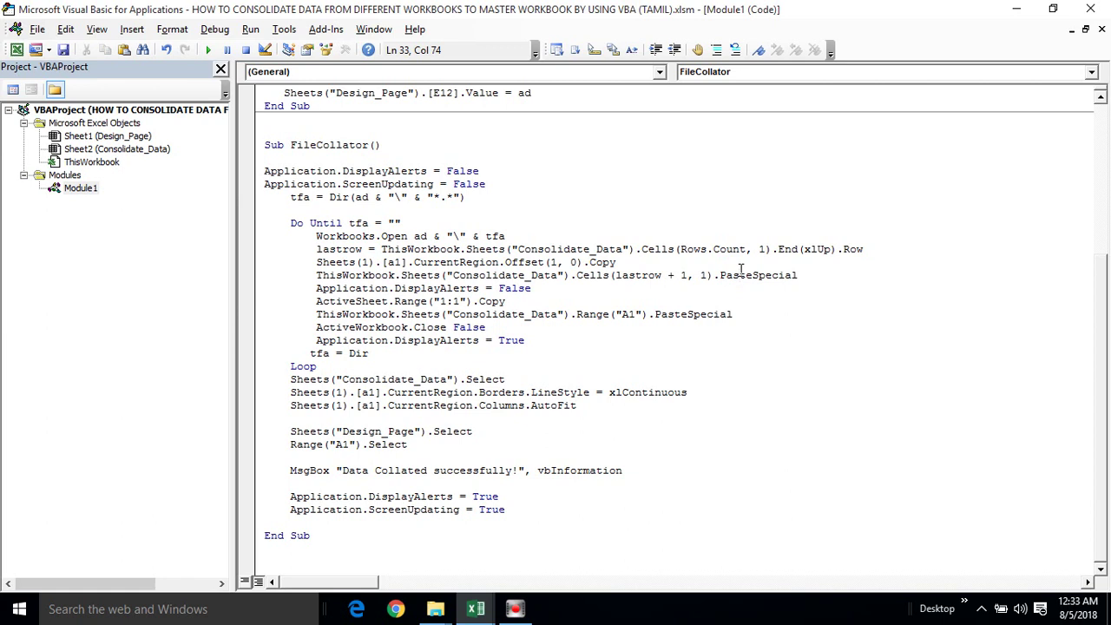
pyautogui.doubleClick(345, 288)
pyautogui.click(532, 296)
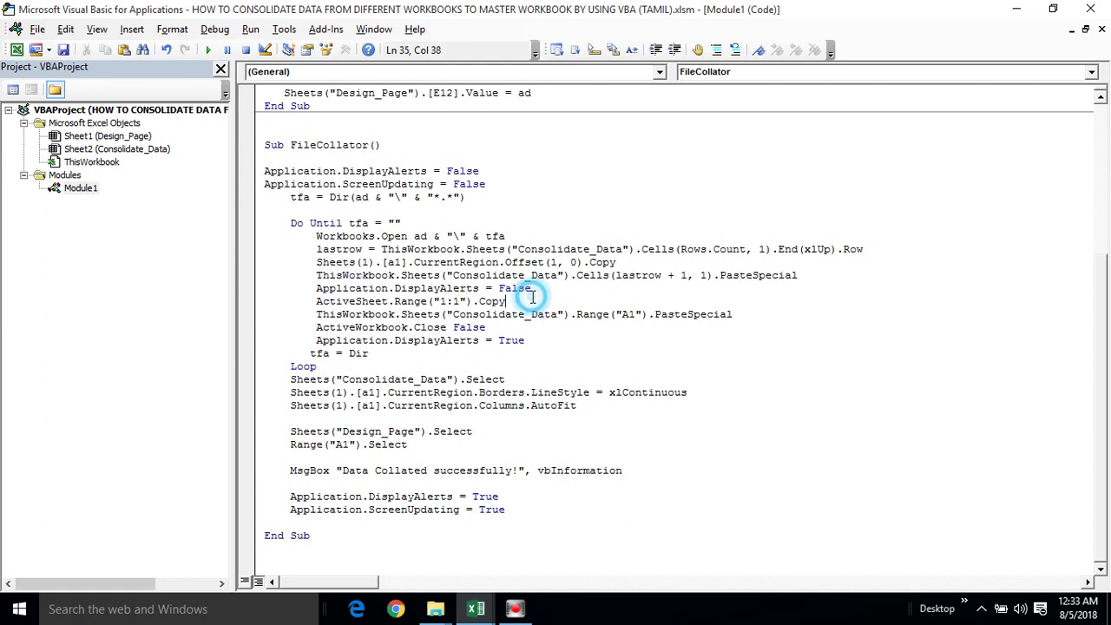
pyautogui.moveTo(318, 288); pyautogui.dragTo(515, 291)
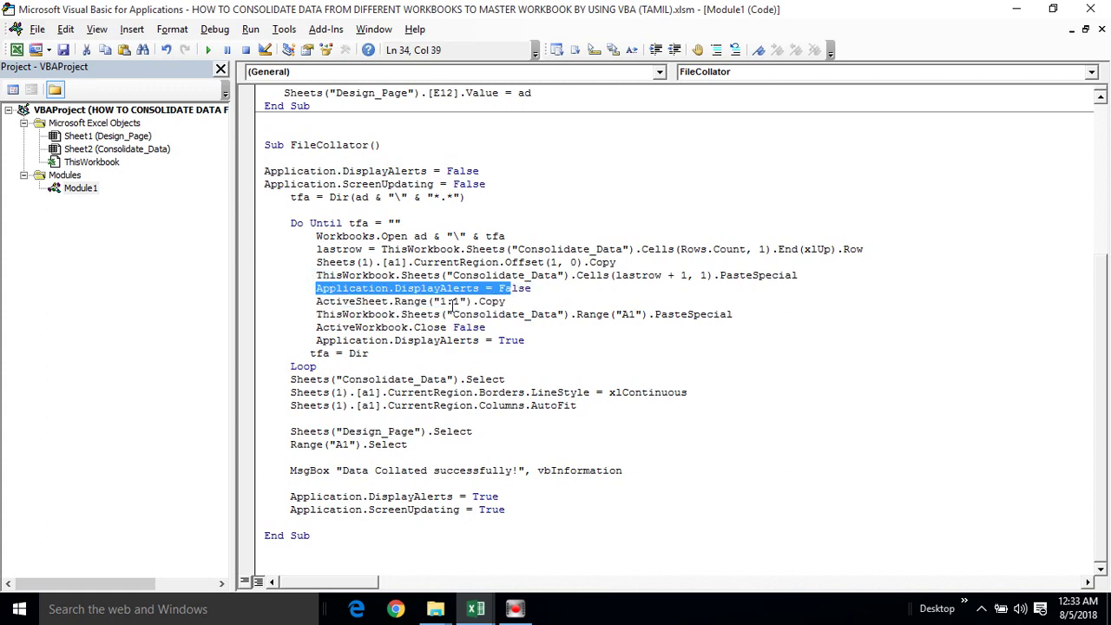
pyautogui.click(452, 301)
pyautogui.click(458, 302)
pyautogui.click(492, 314)
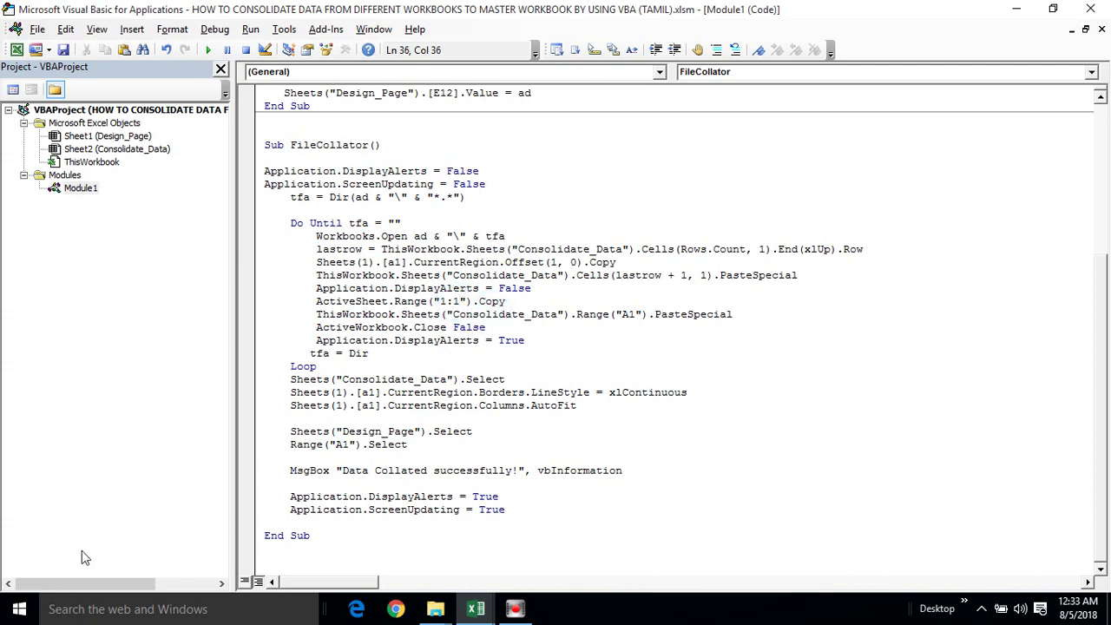
pyautogui.hotkey('alt', 'F11')
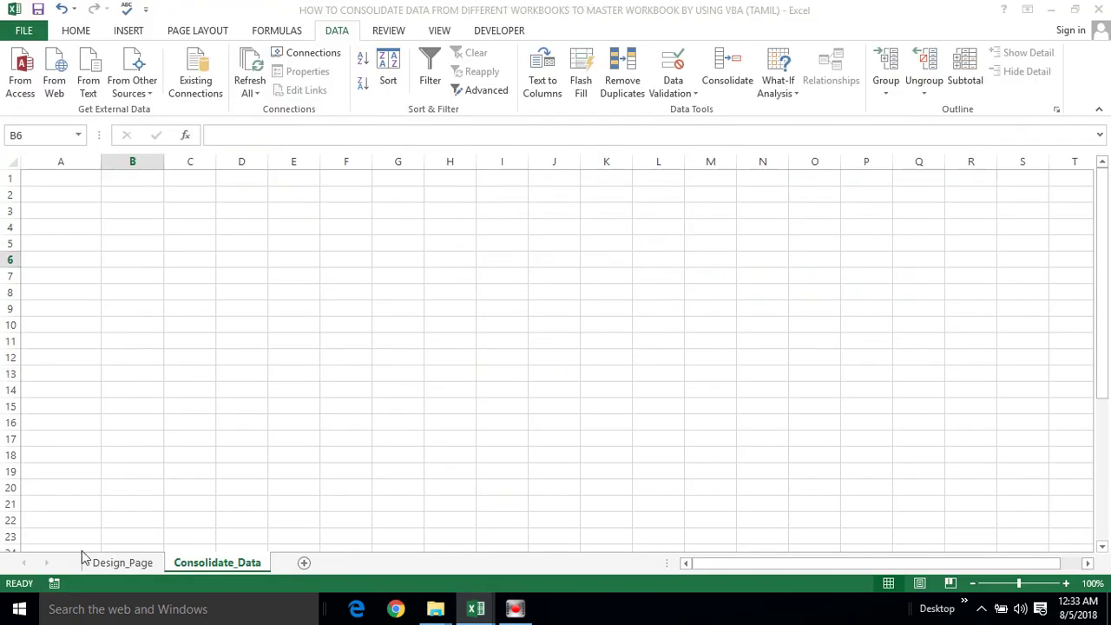
pyautogui.hotkey('alt', 'F11')
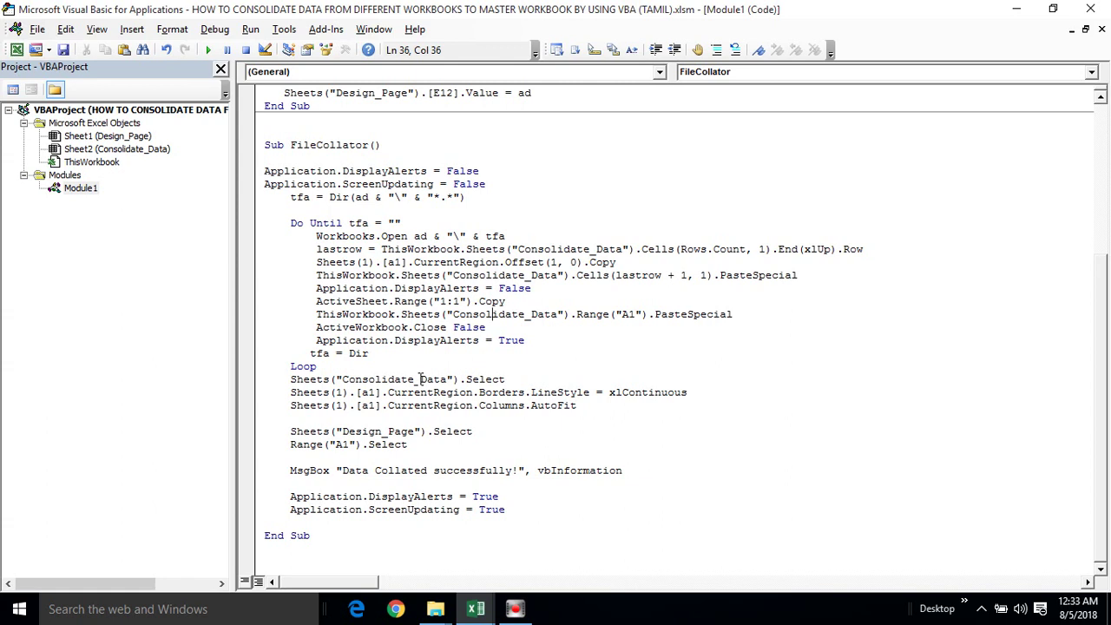
pyautogui.click(440, 301)
pyautogui.click(458, 301)
pyautogui.click(499, 301)
pyautogui.click(446, 316)
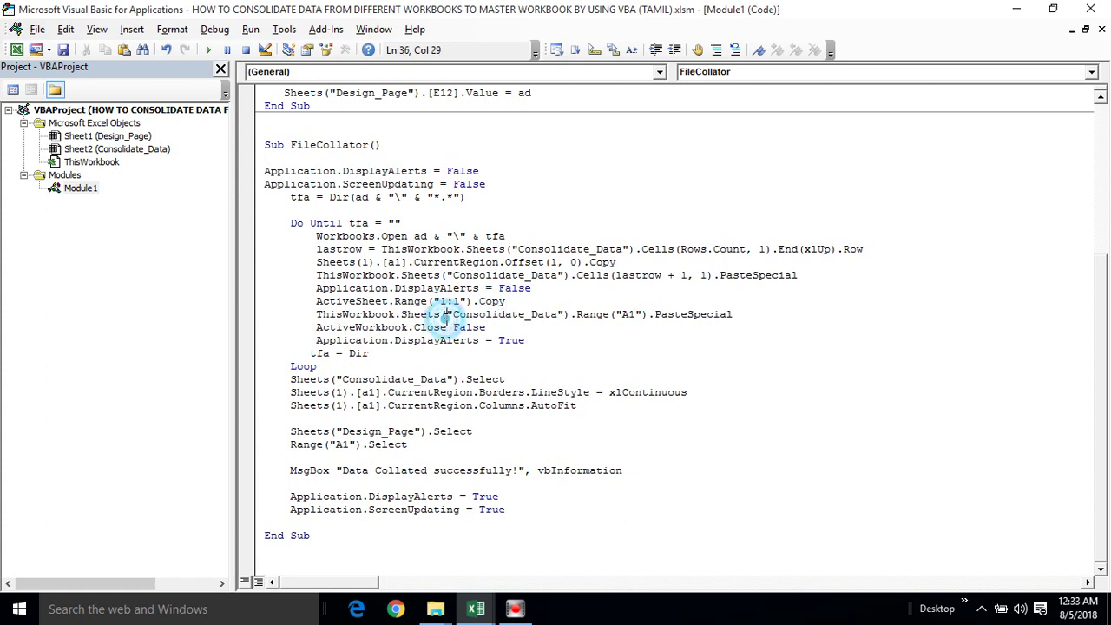
pyautogui.click(578, 314)
pyautogui.click(626, 318)
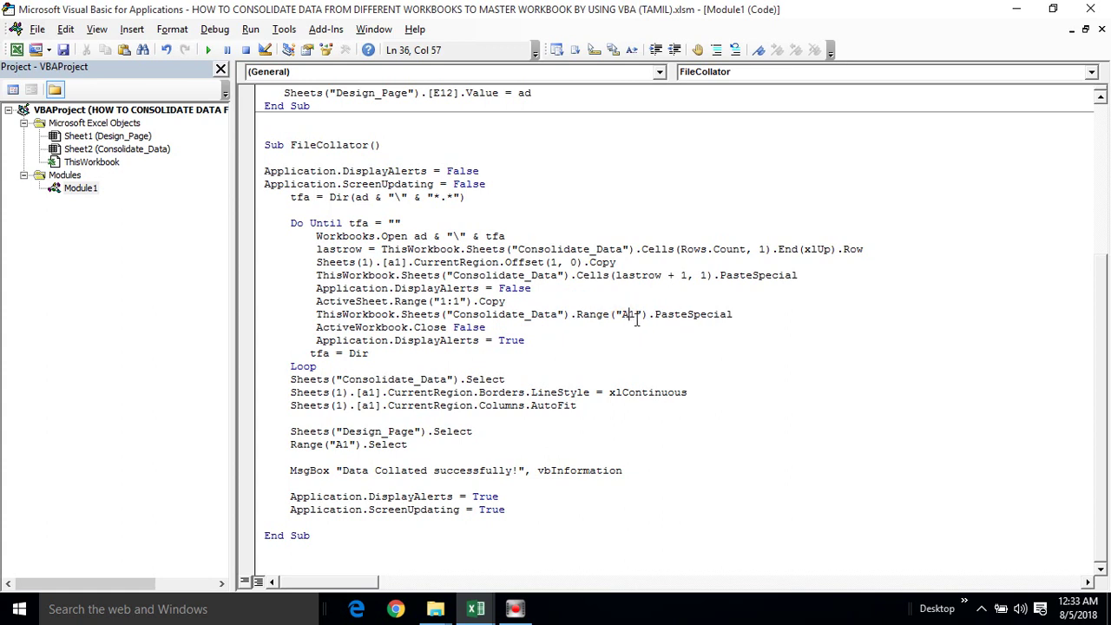
pyautogui.press('F5')
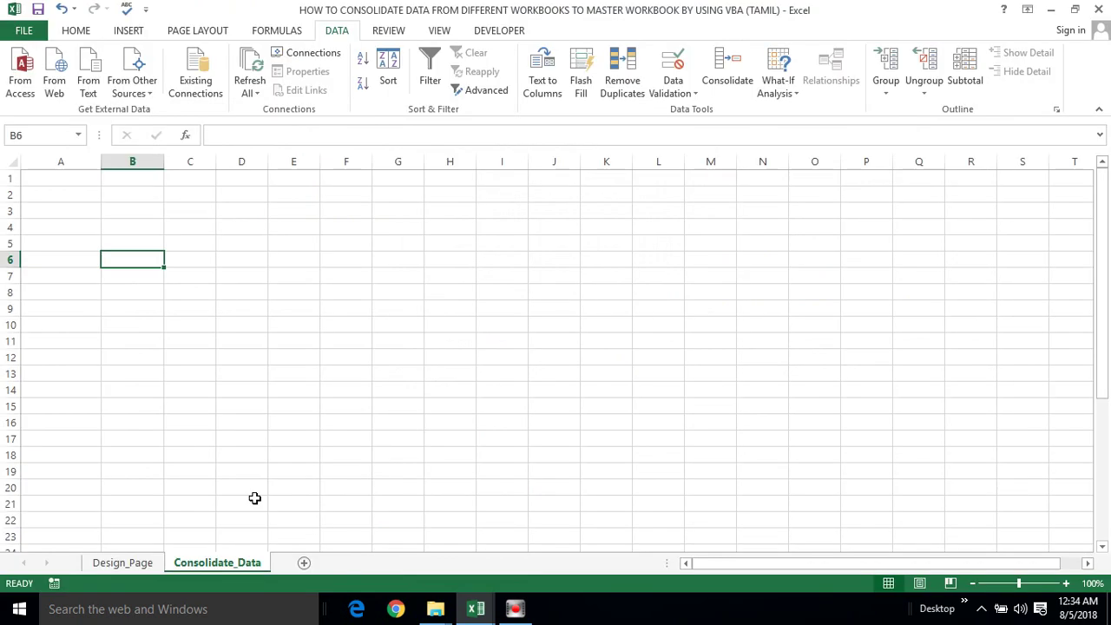
pyautogui.click(56, 182)
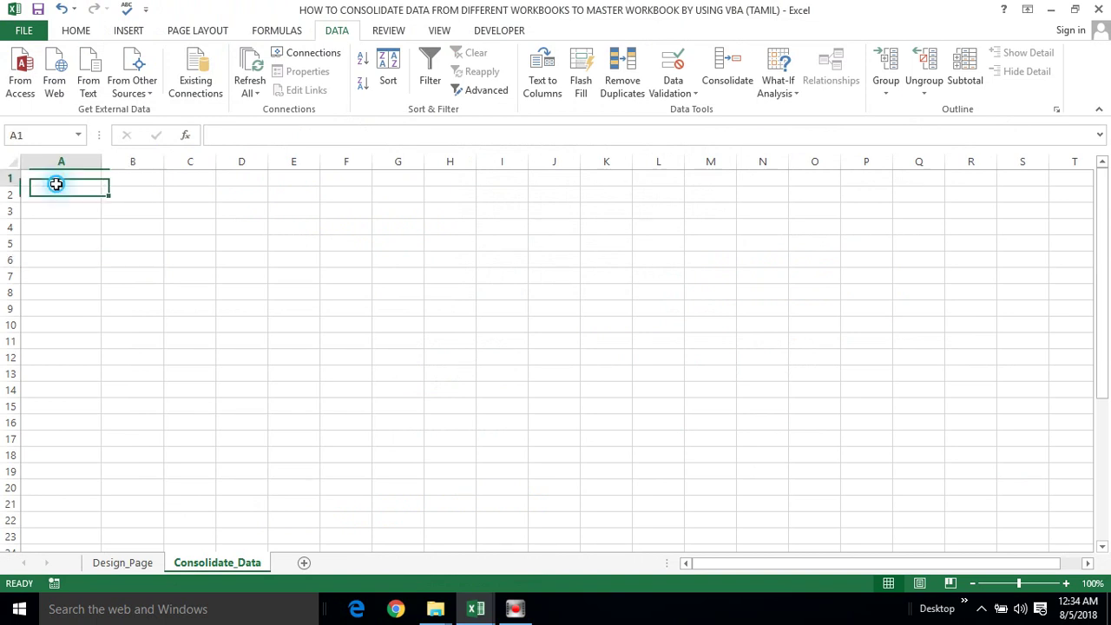
pyautogui.hotkey('alt', 'F11')
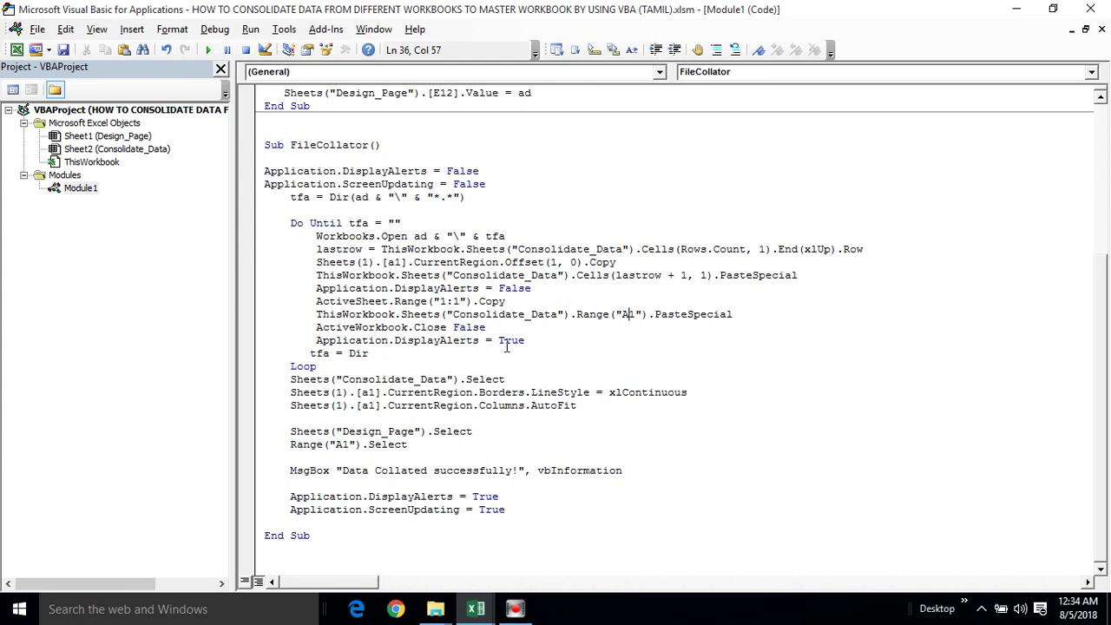
pyautogui.click(457, 364)
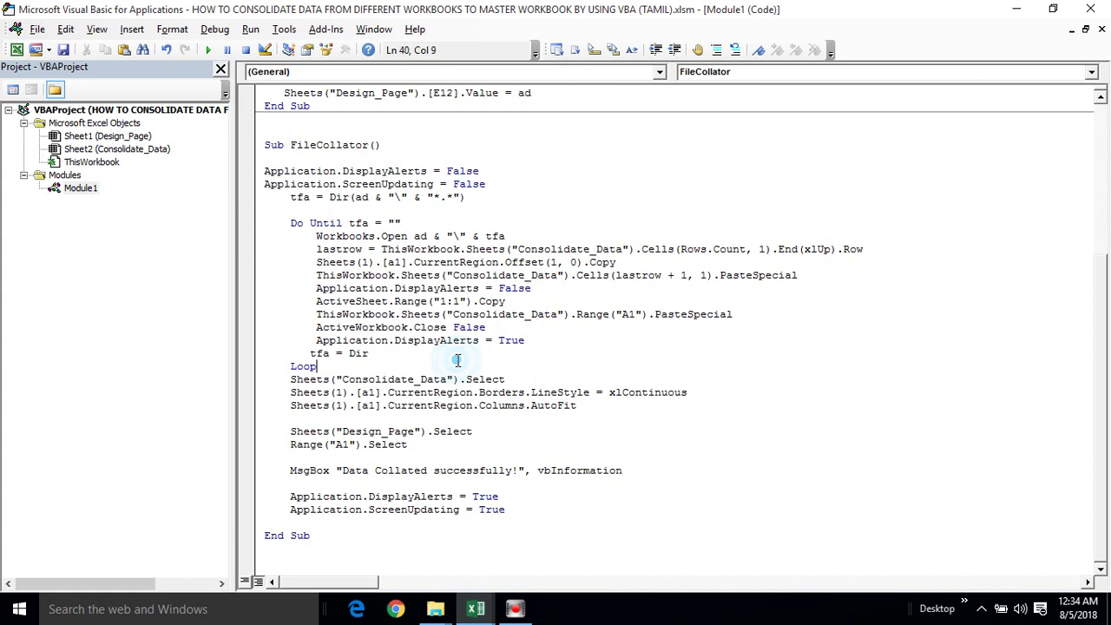
pyautogui.click(369, 354)
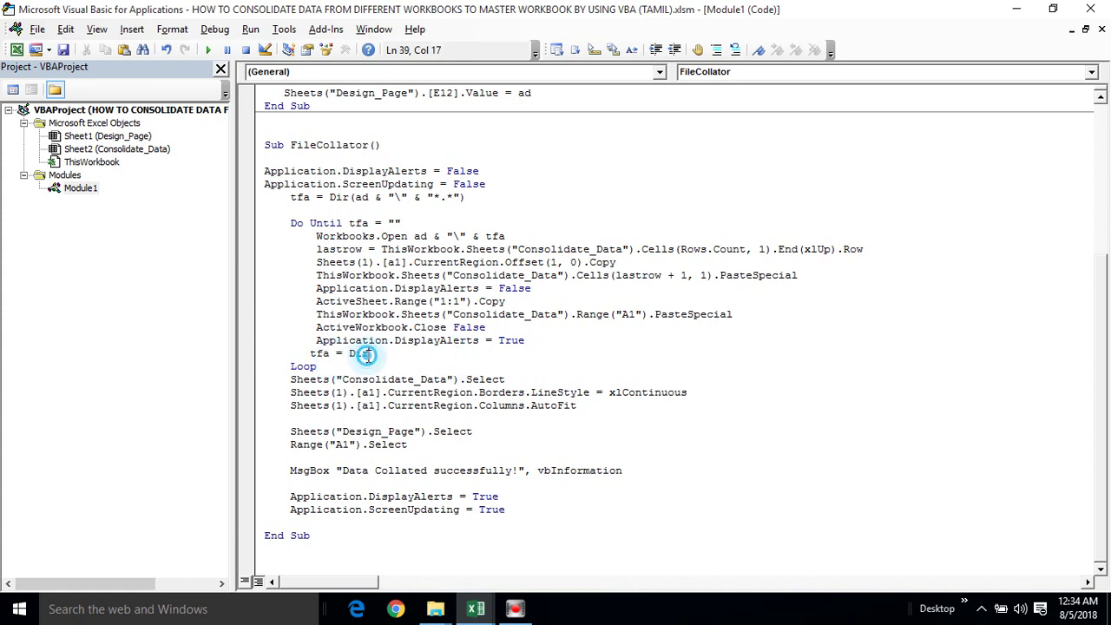
pyautogui.click(311, 369)
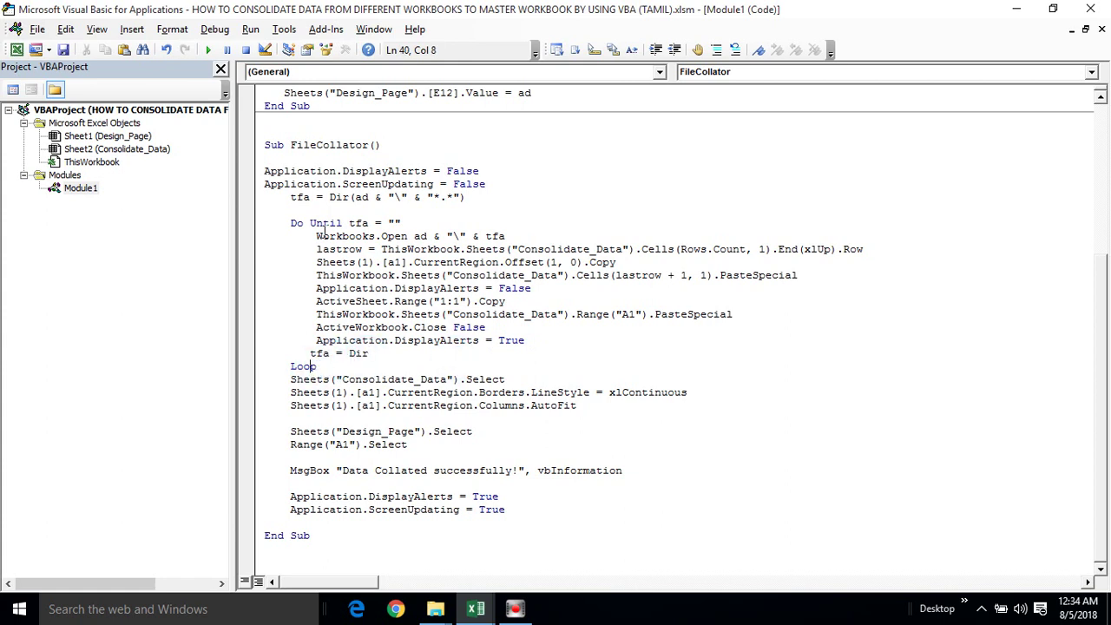
pyautogui.click(292, 225)
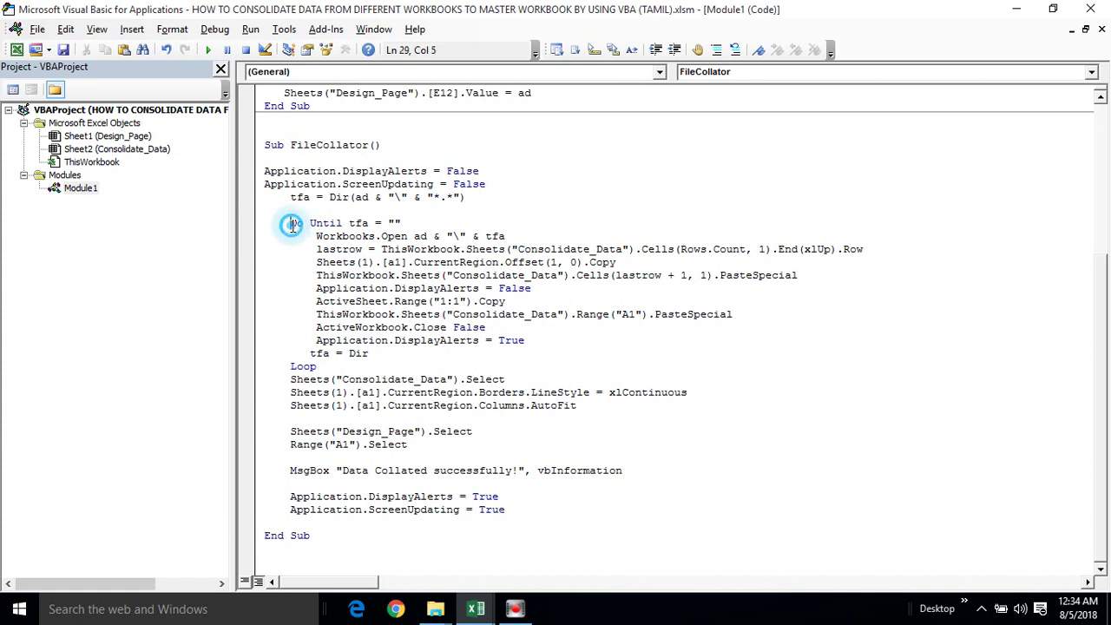
pyautogui.moveTo(291, 224); pyautogui.dragTo(331, 365)
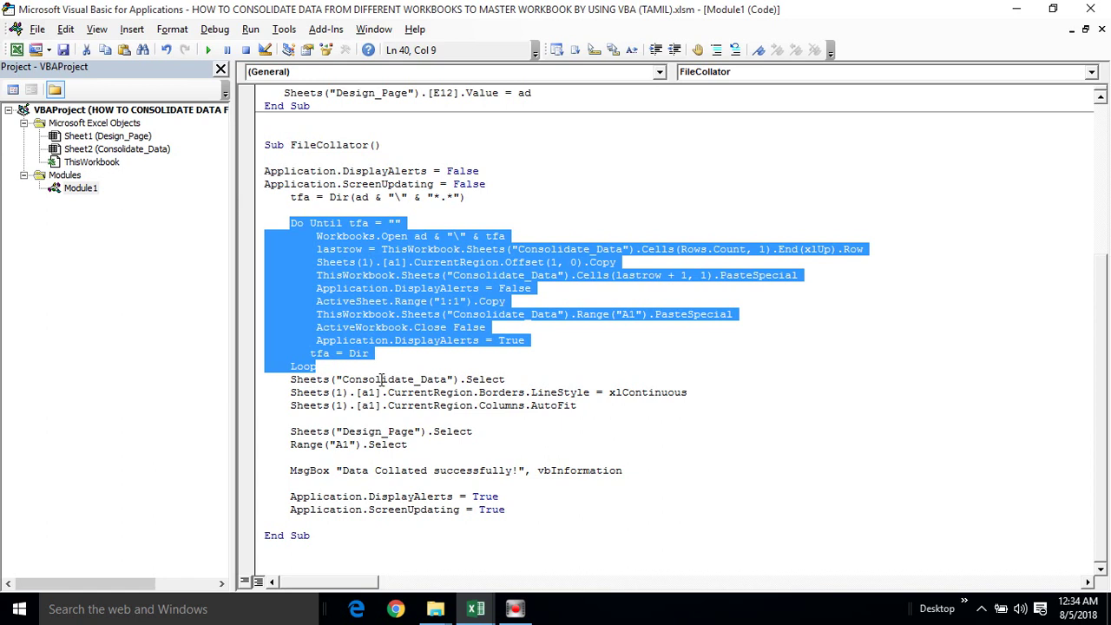
pyautogui.click(473, 380)
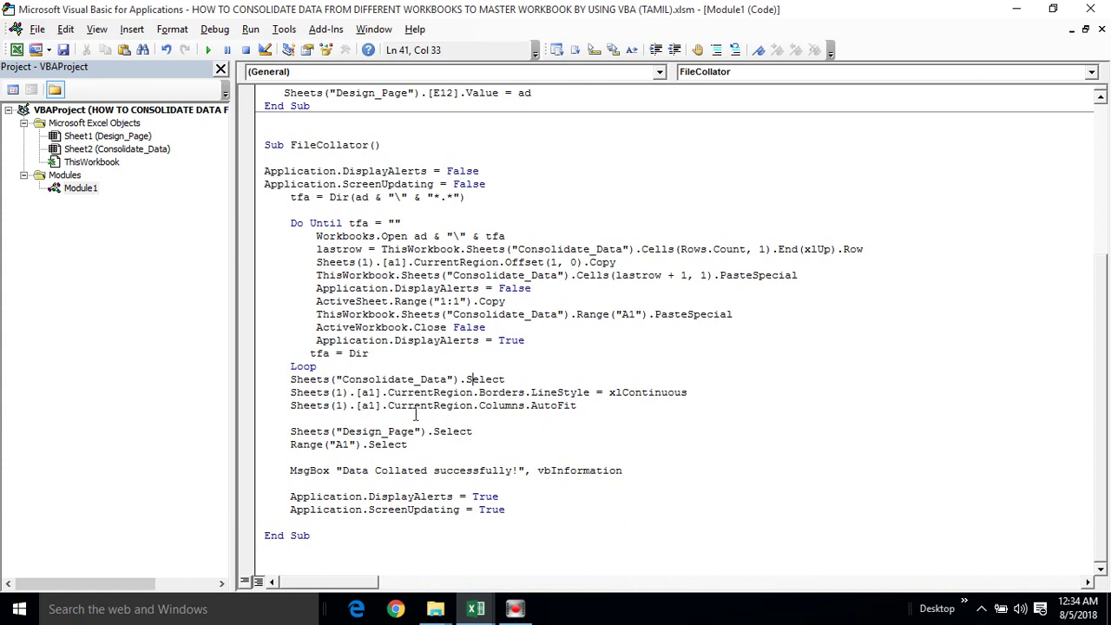
pyautogui.doubleClick(314, 437)
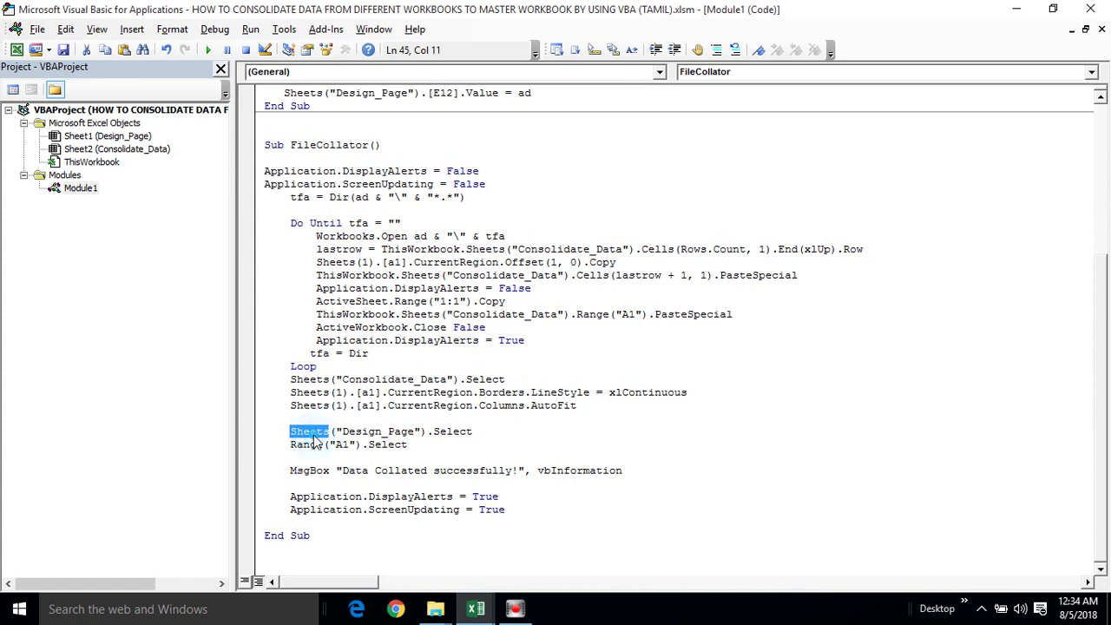
pyautogui.click(401, 436)
pyautogui.click(445, 437)
pyautogui.moveTo(324, 444); pyautogui.dragTo(406, 444)
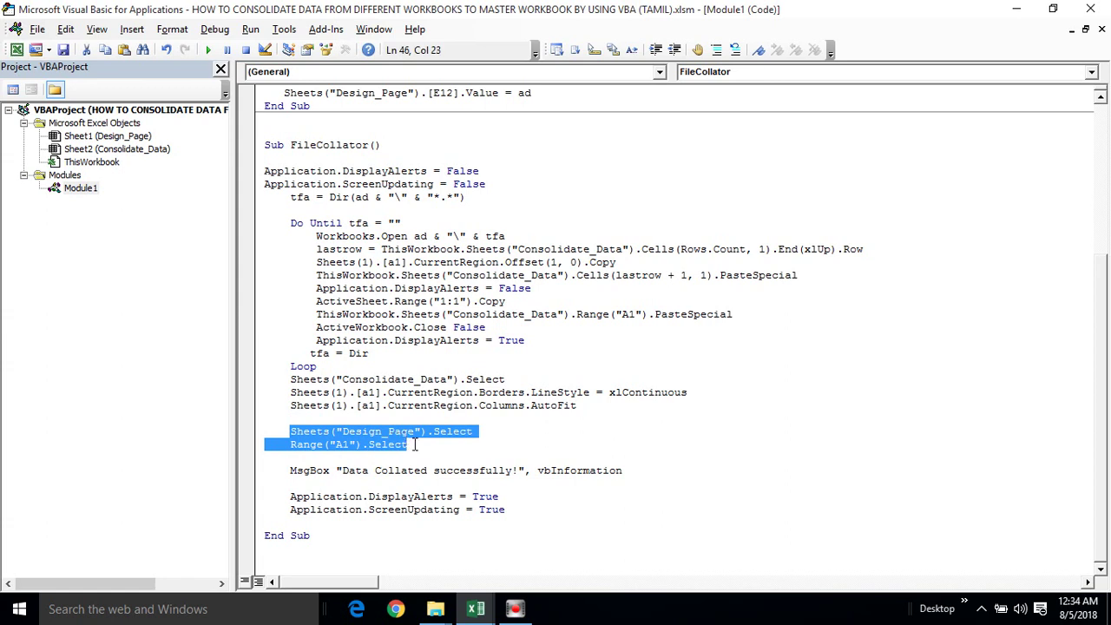
pyautogui.doubleClick(360, 432)
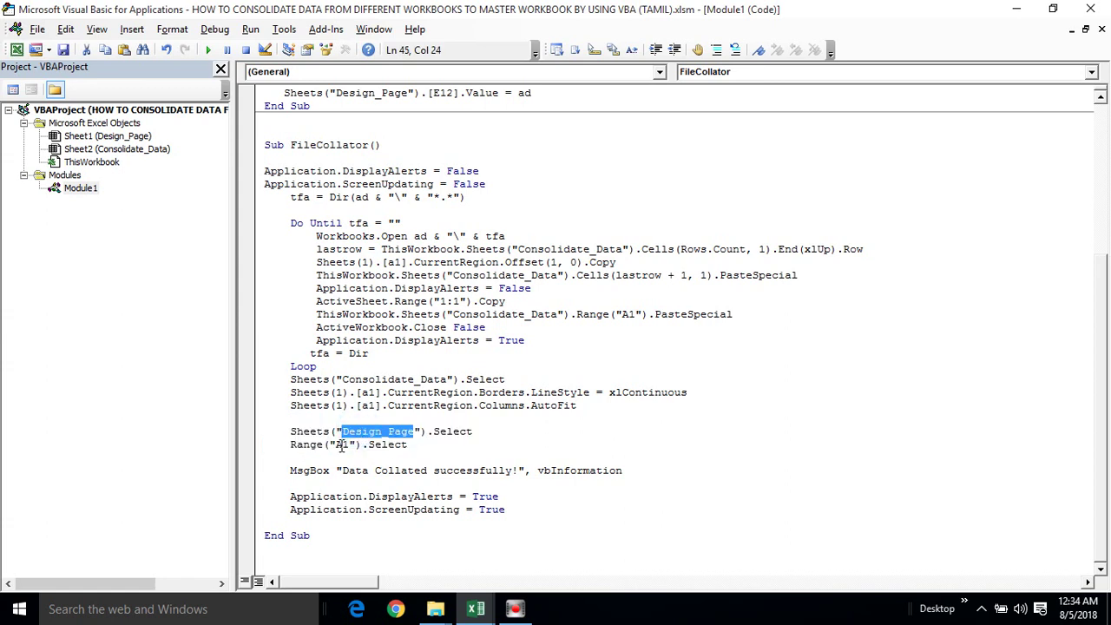
pyautogui.doubleClick(341, 445)
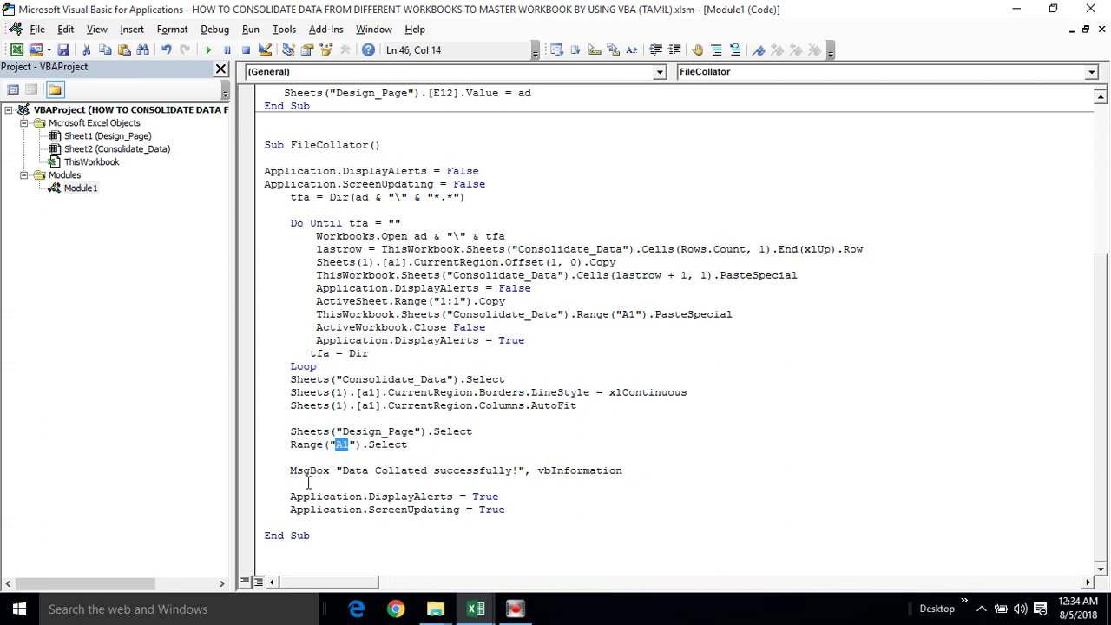
pyautogui.moveTo(289, 471); pyautogui.dragTo(627, 469)
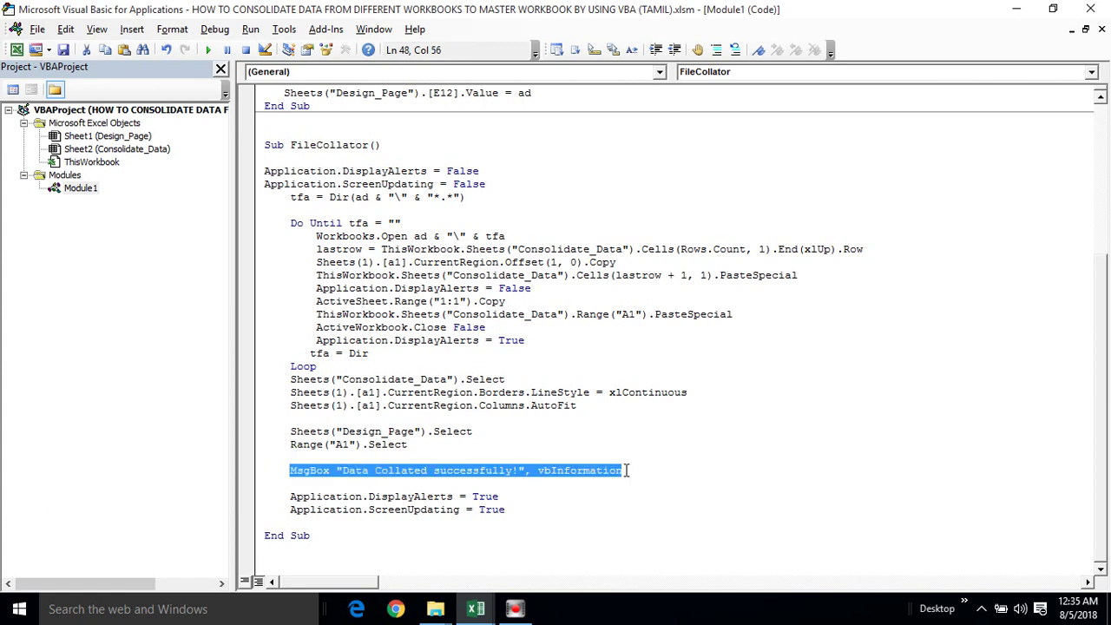
pyautogui.click(447, 497)
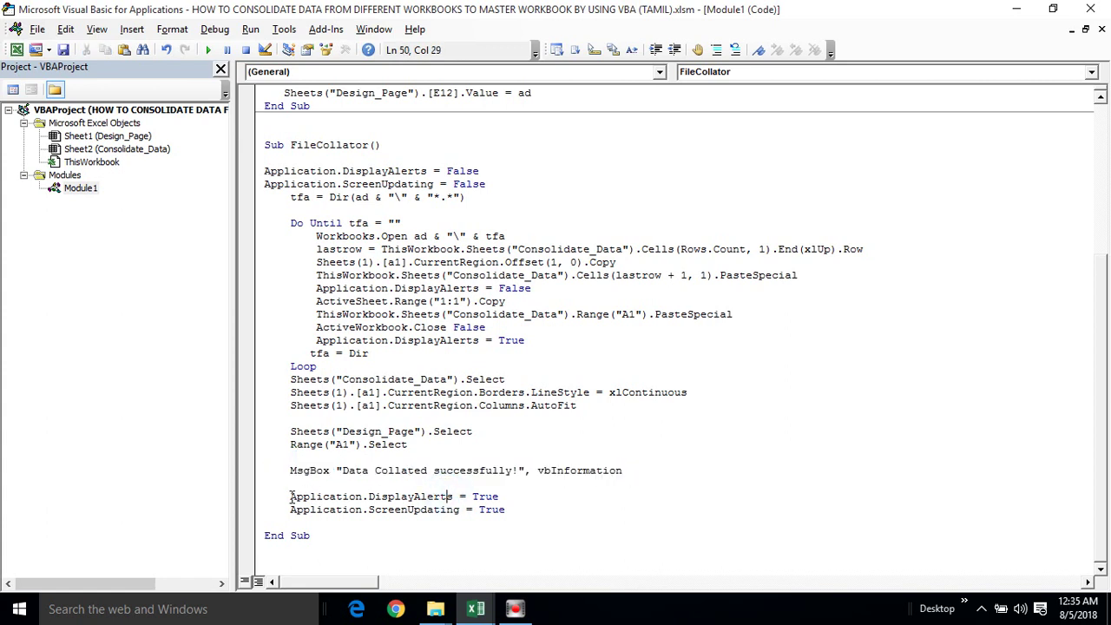
pyautogui.moveTo(291, 496); pyautogui.dragTo(510, 509)
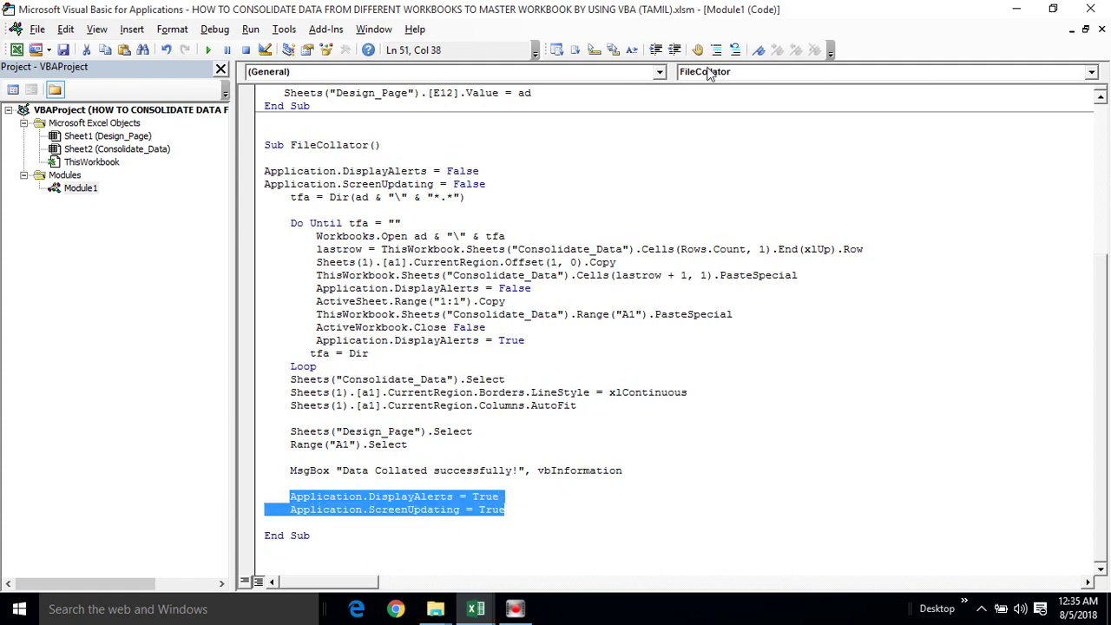
# Step: Restore the editor window, view Design_Page in Excel, and dismiss the system notifications
pyautogui.doubleClick(692, 11)
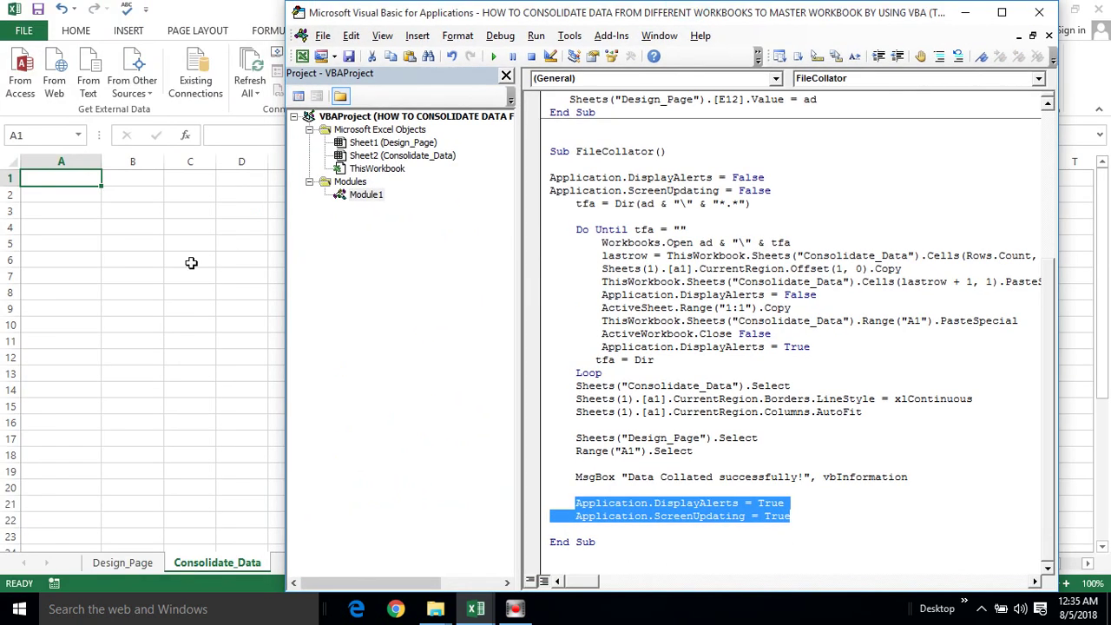
pyautogui.click(137, 276)
pyautogui.click(120, 563)
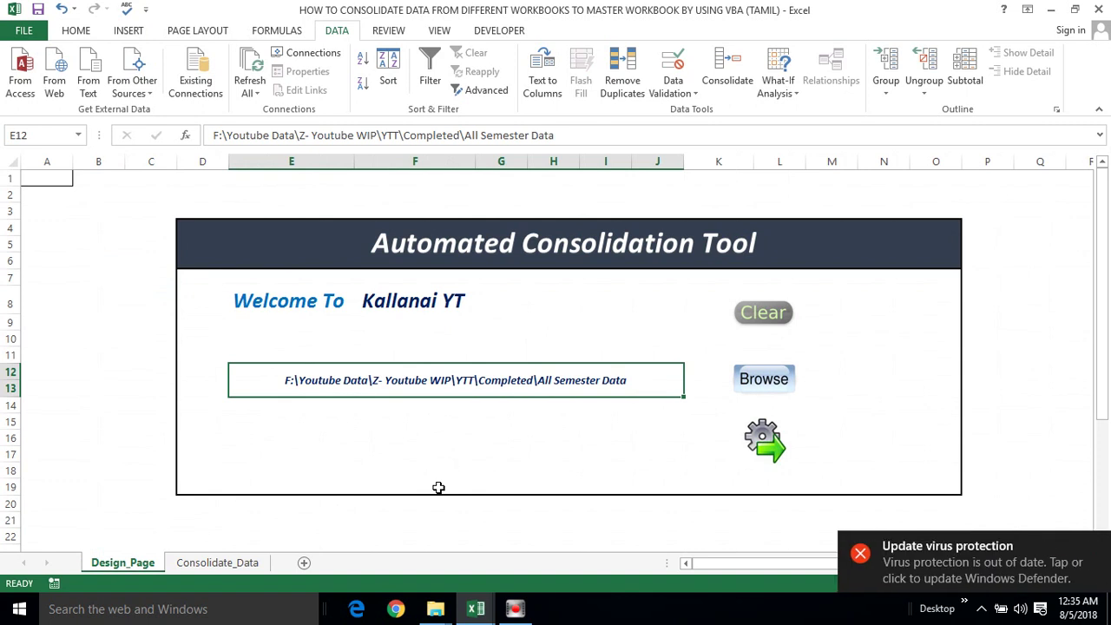
pyautogui.hotkey('alt', 'F11')
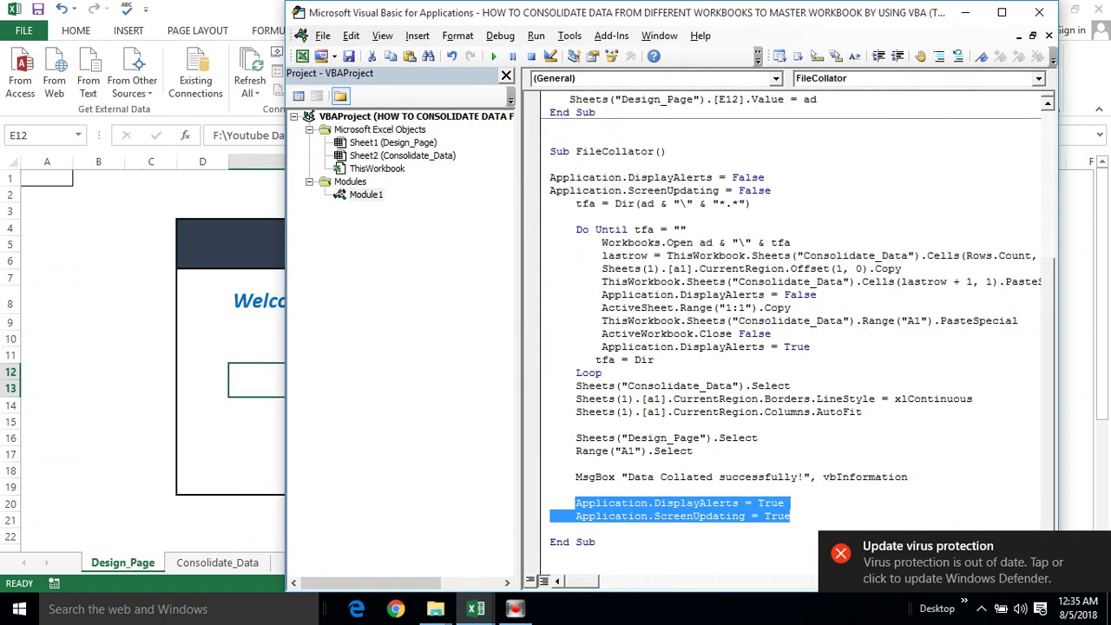
pyautogui.click(1094, 551)
pyautogui.click(1094, 554)
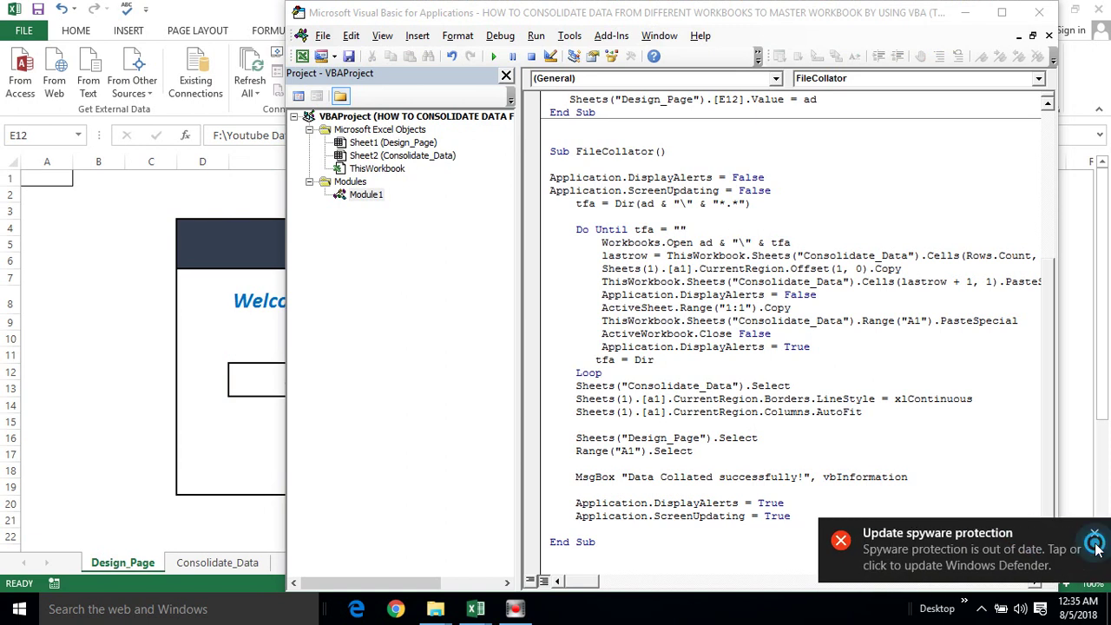
pyautogui.click(1094, 542)
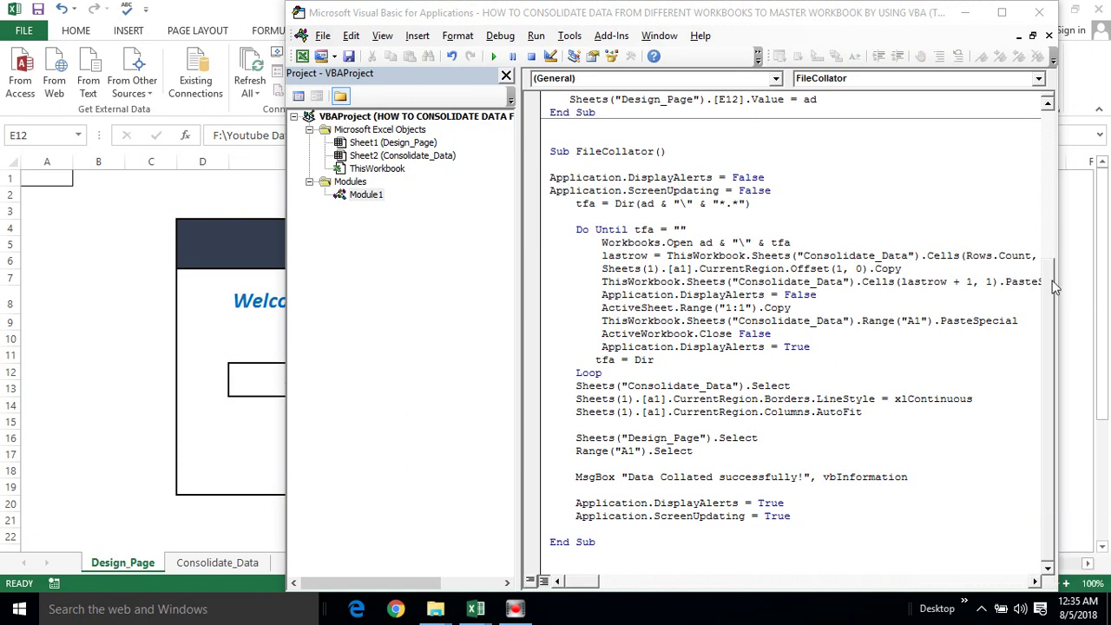
# Step: Scroll the Module1 code up and place the cursor inside Sub browse1()
pyautogui.moveTo(1054, 286); pyautogui.dragTo(1024, 101)
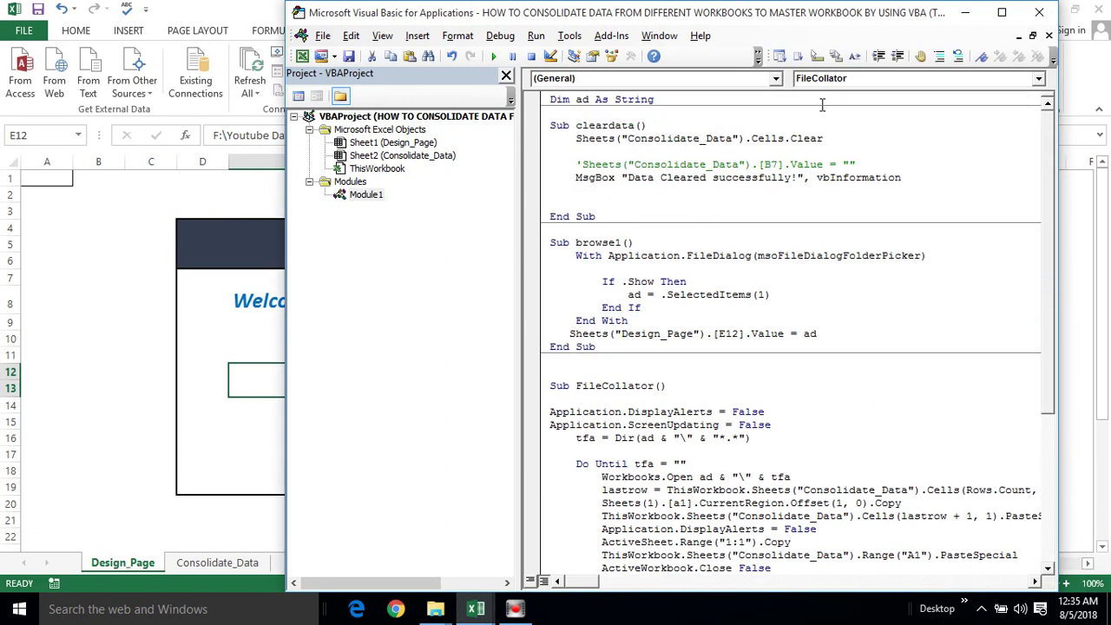
pyautogui.click(640, 126)
pyautogui.click(583, 244)
# Step: Step into browse1 and choose the Desktop folder in the folder picker
pyautogui.press('F8')
pyautogui.press('F8')
pyautogui.press('F8')
pyautogui.press('F8')
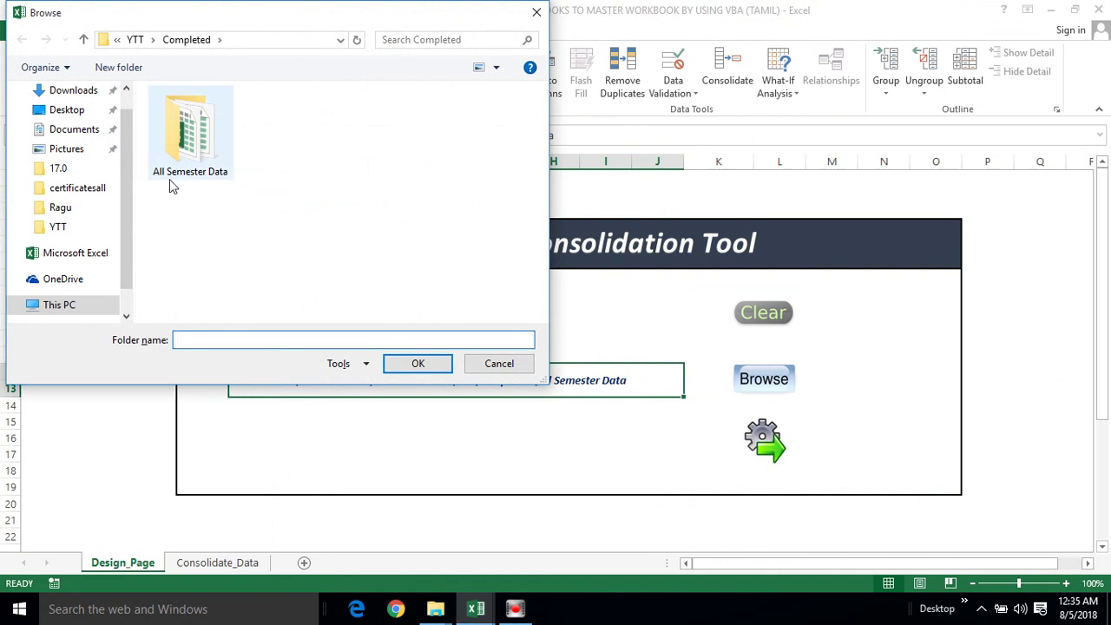
pyautogui.click(59, 207)
pyautogui.click(425, 363)
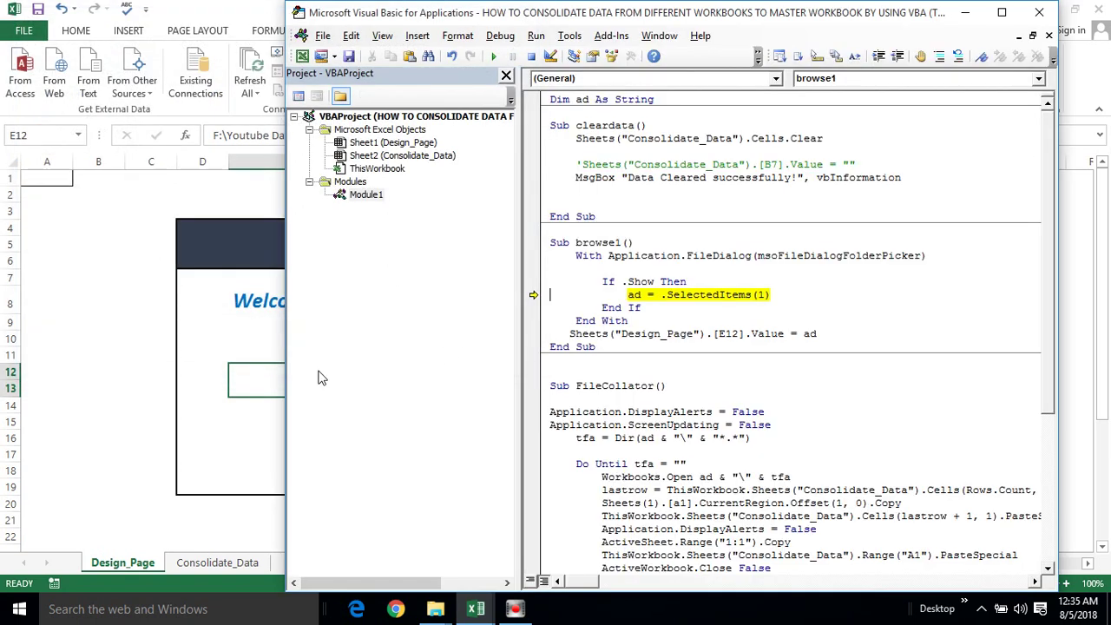
pyautogui.click(186, 341)
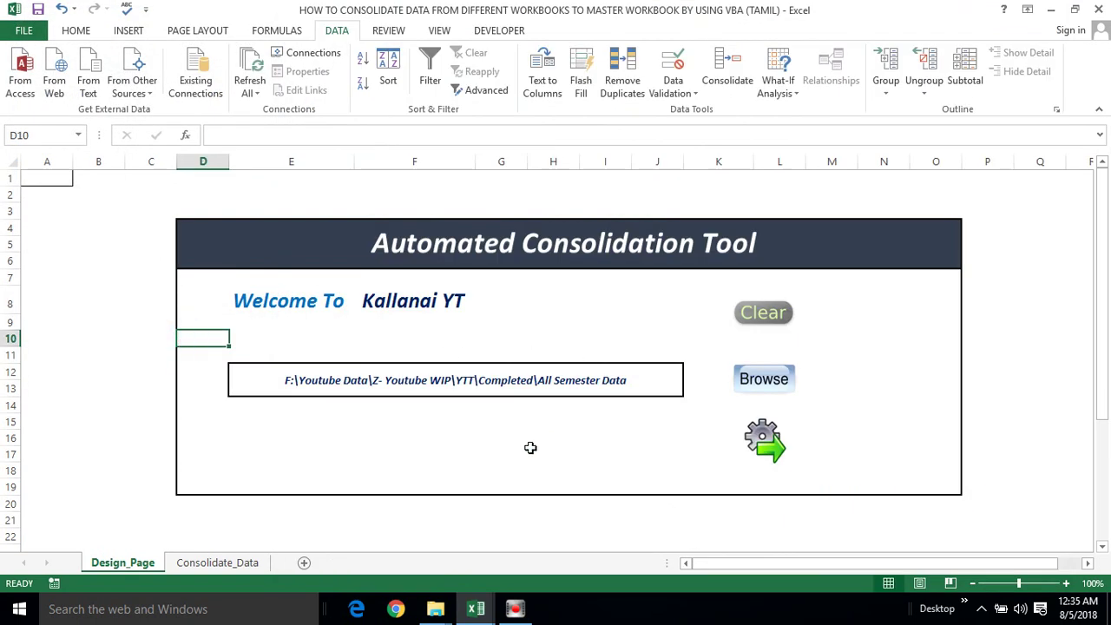
# Step: Step browse1 to its end so the Design_Page path box shows the Desktop folder path
pyautogui.hotkey('alt', 'Tab')
pyautogui.click(694, 302)
pyautogui.press('F8')
pyautogui.press('F8')
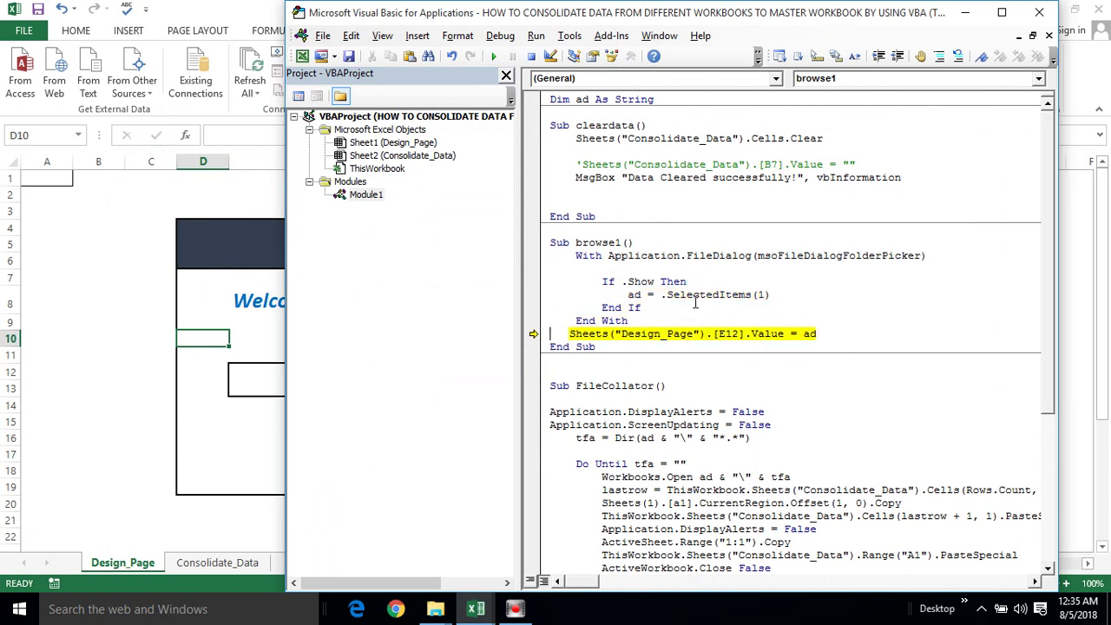
pyautogui.press('F8')
pyautogui.press('F8')
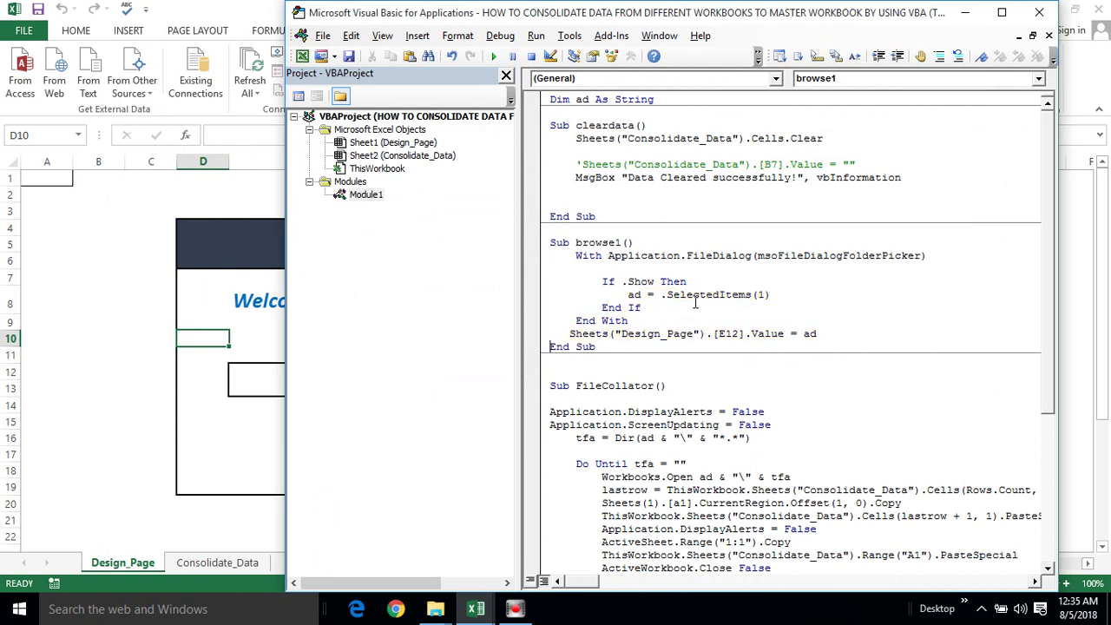
pyautogui.click(222, 421)
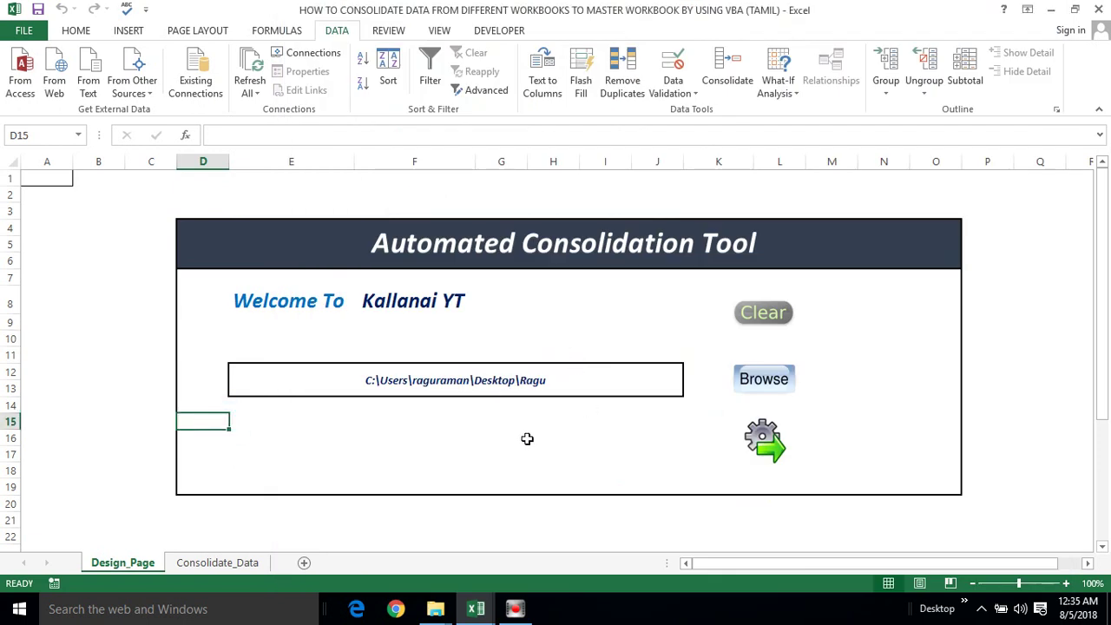
pyautogui.hotkey('alt', 'F11')
# Step: Step FileCollator through Semester1: paste its rows and header row into Consolidate_Data, then close it unsaved
pyautogui.click(623, 386)
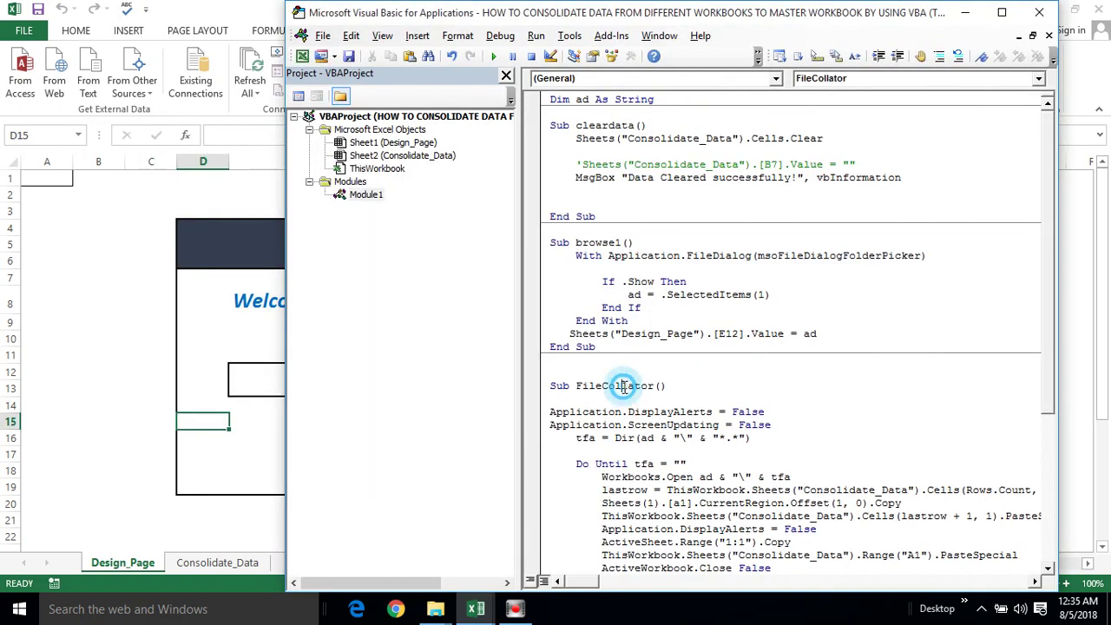
pyautogui.press('F8')
pyautogui.press('F8')
pyautogui.press('F8')
pyautogui.press('F8')
pyautogui.press('F8')
pyautogui.press('F8')
pyautogui.press('F8')
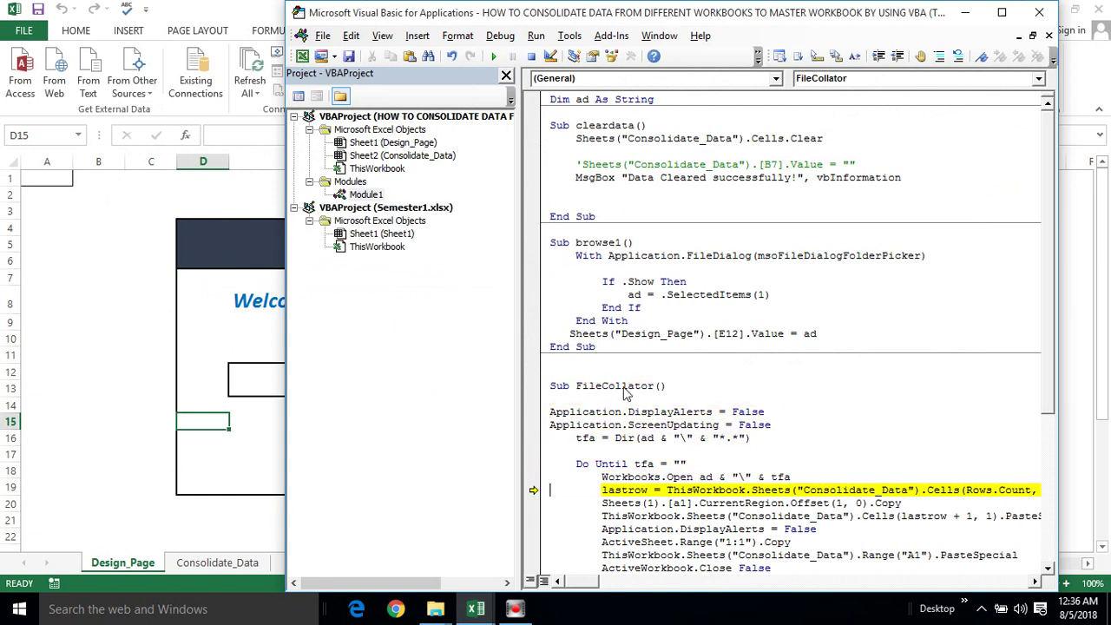
pyautogui.press('F8')
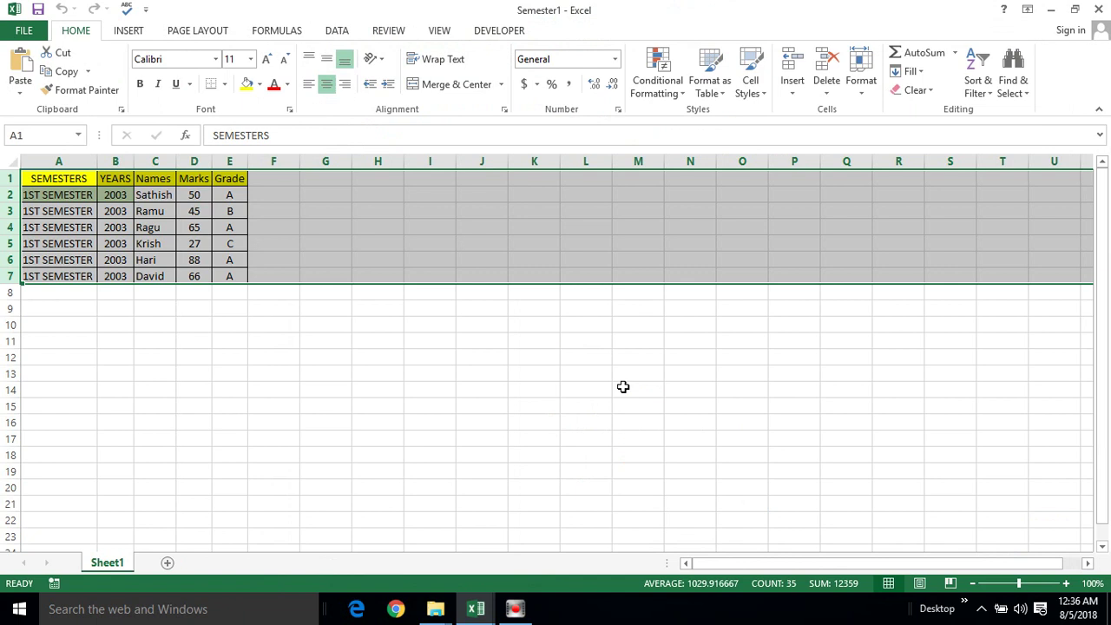
pyautogui.hotkey('alt', 'F11')
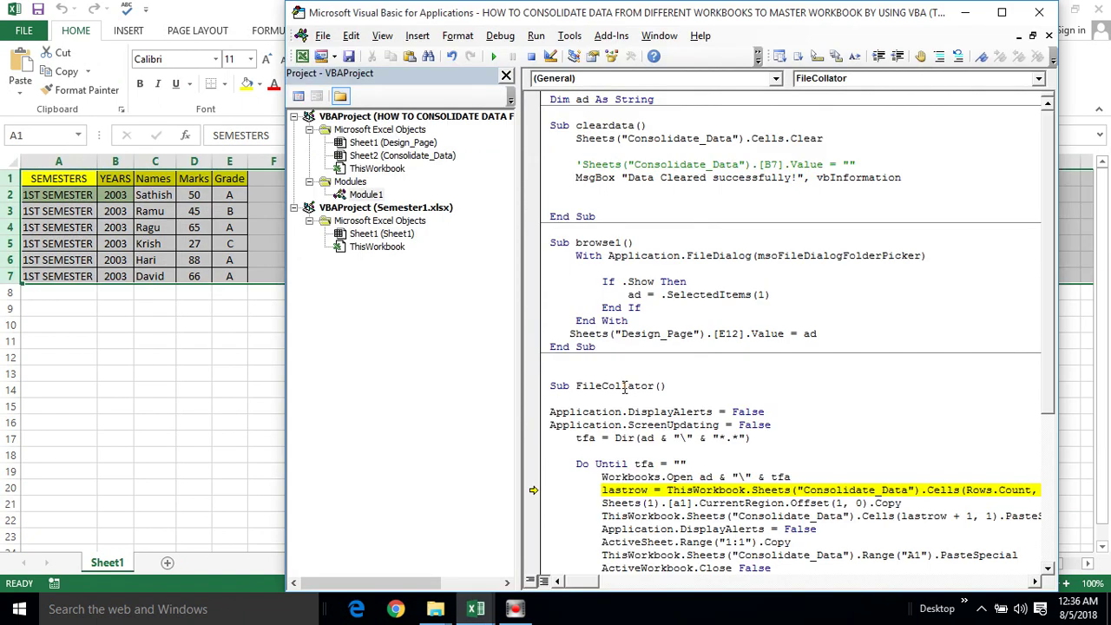
pyautogui.press('F8')
pyautogui.press('F8')
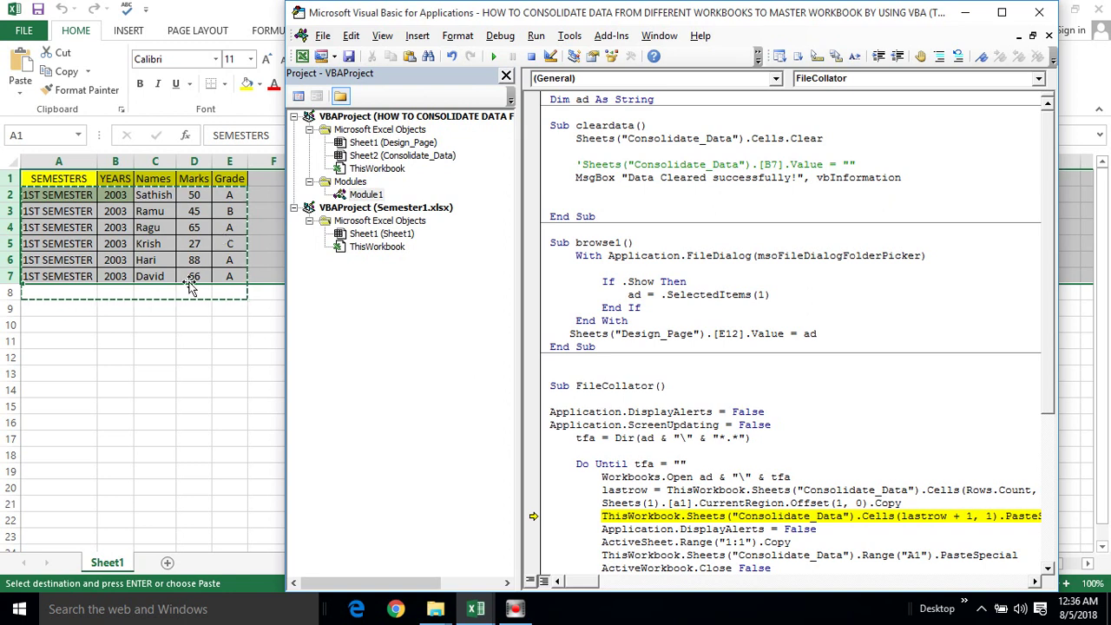
pyautogui.press('F8')
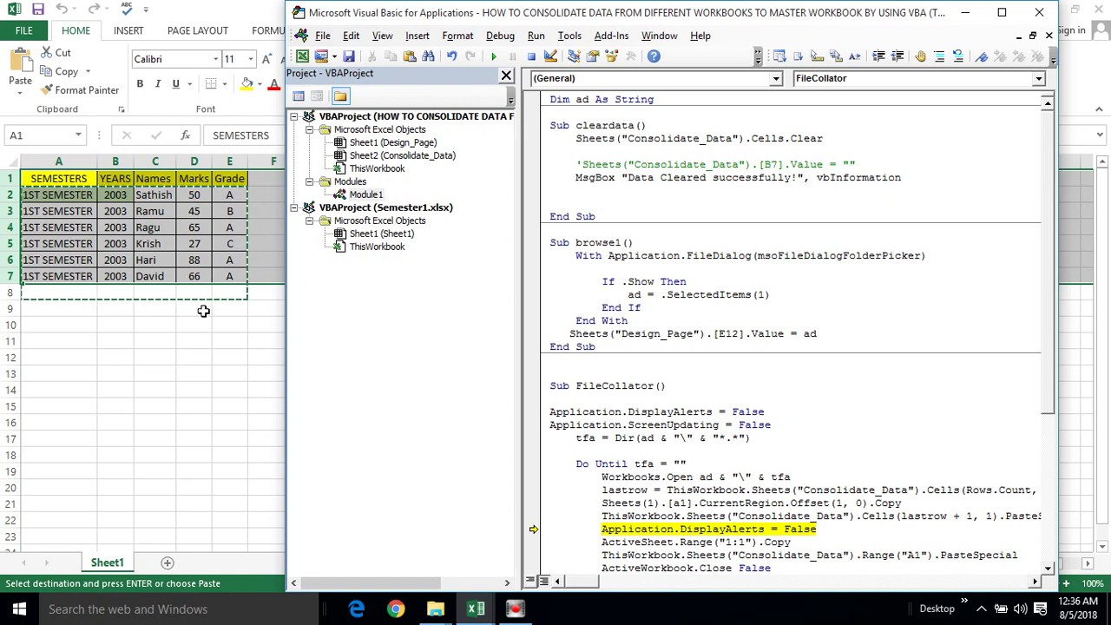
pyautogui.press('F8')
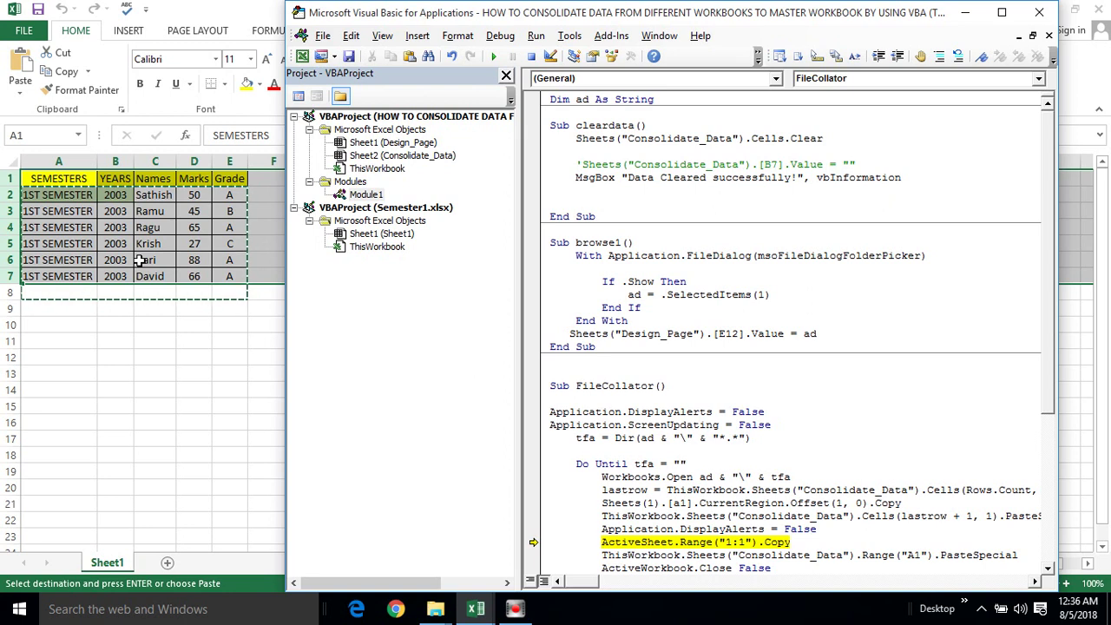
pyautogui.press('F8')
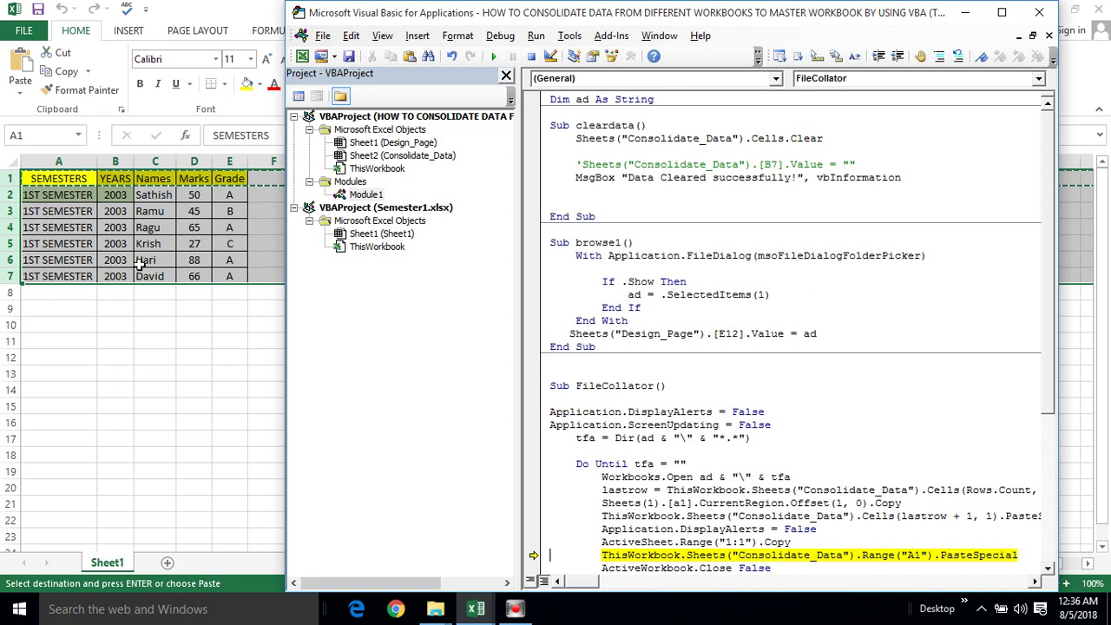
pyautogui.press('F8')
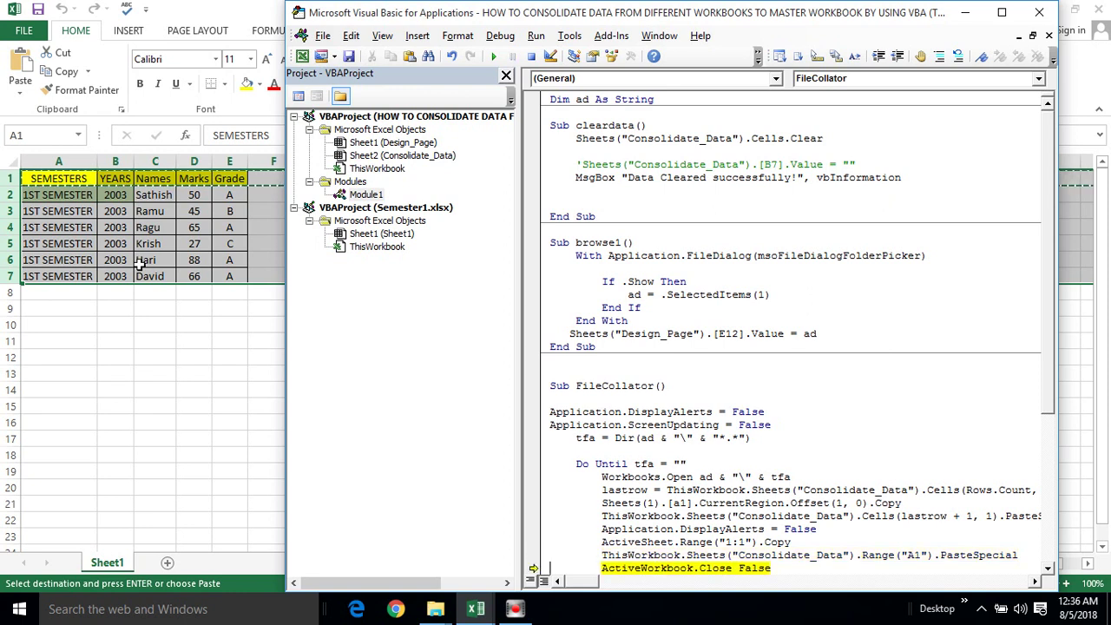
pyautogui.press('F8')
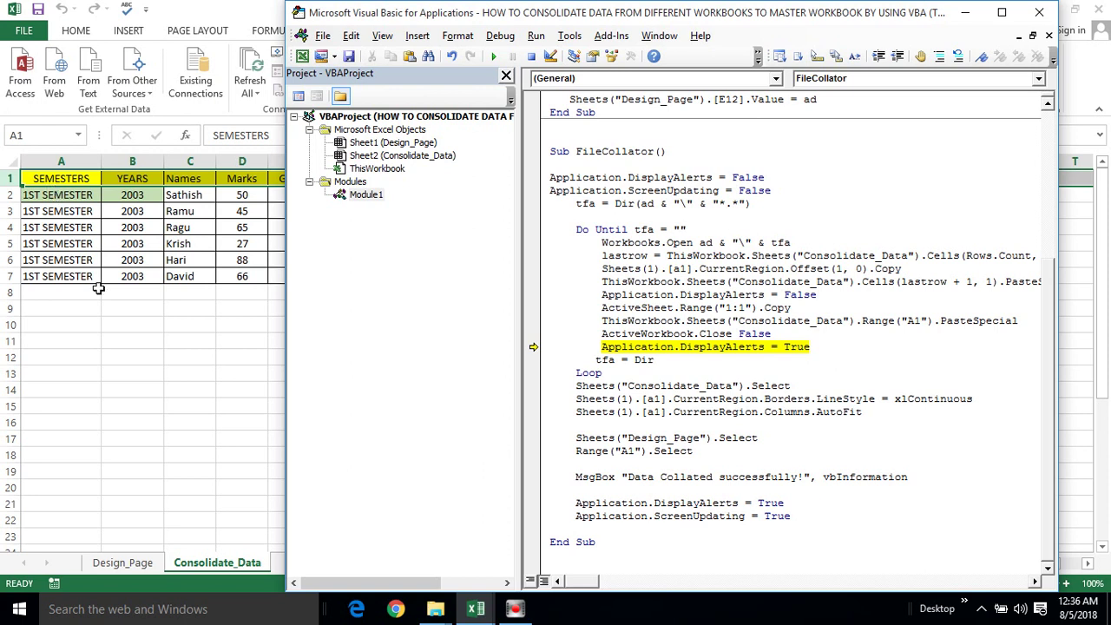
# Step: Step on to Semester2, append its rows and check the row count in column A
pyautogui.press('F8')
pyautogui.press('F8')
pyautogui.press('F8')
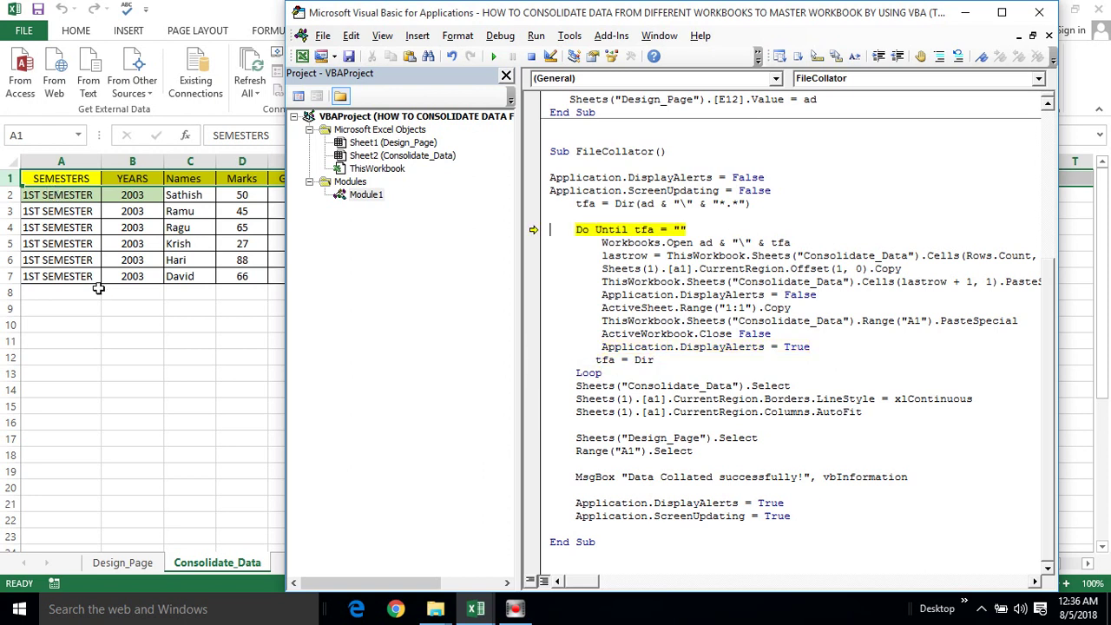
pyautogui.press('F8')
pyautogui.press('F8')
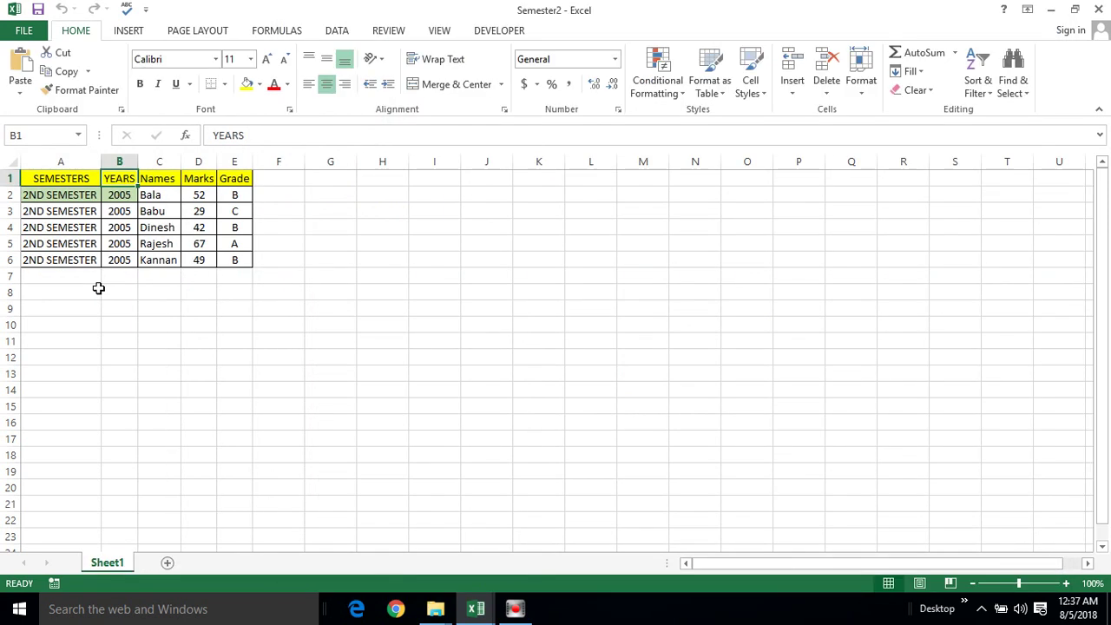
pyautogui.hotkey('alt', 'F11')
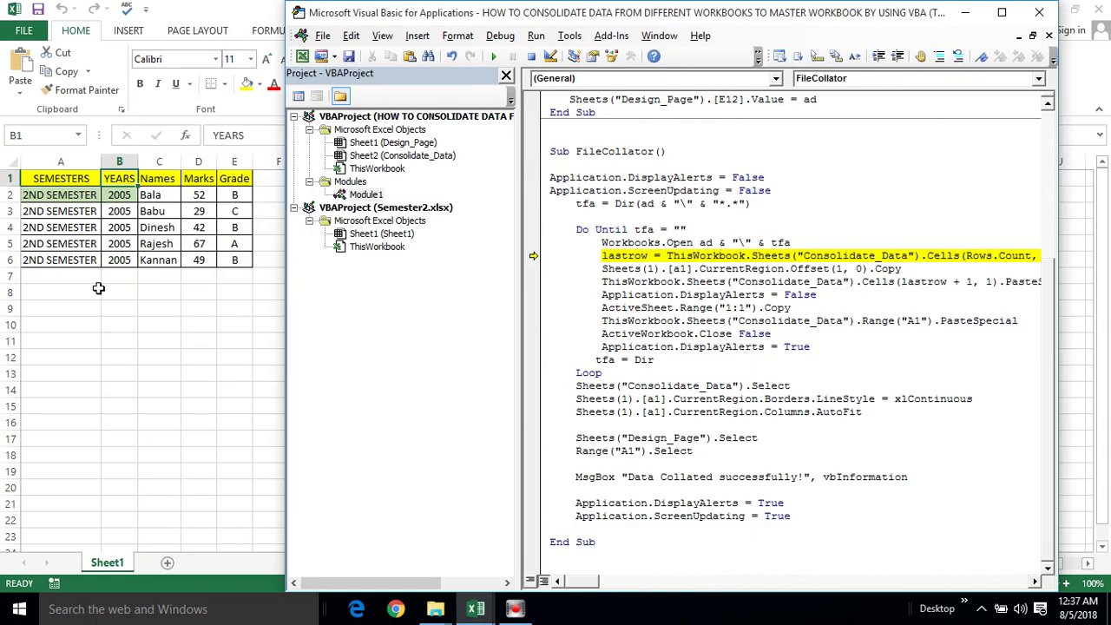
pyautogui.press('F8')
pyautogui.press('F8')
pyautogui.press('F8')
pyautogui.press('F8')
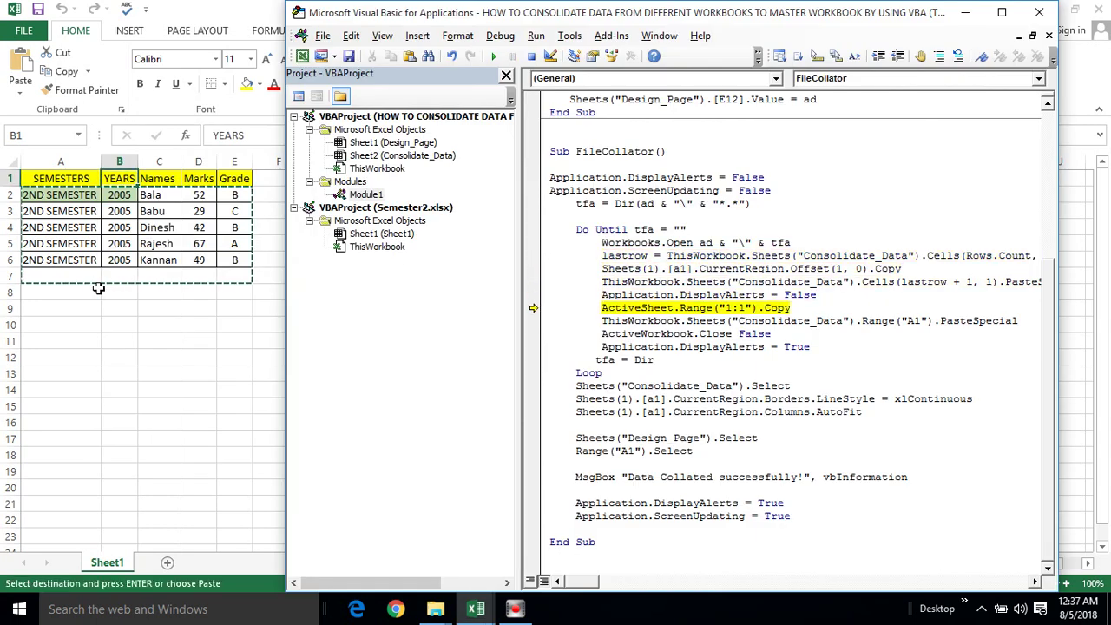
pyautogui.press('F8')
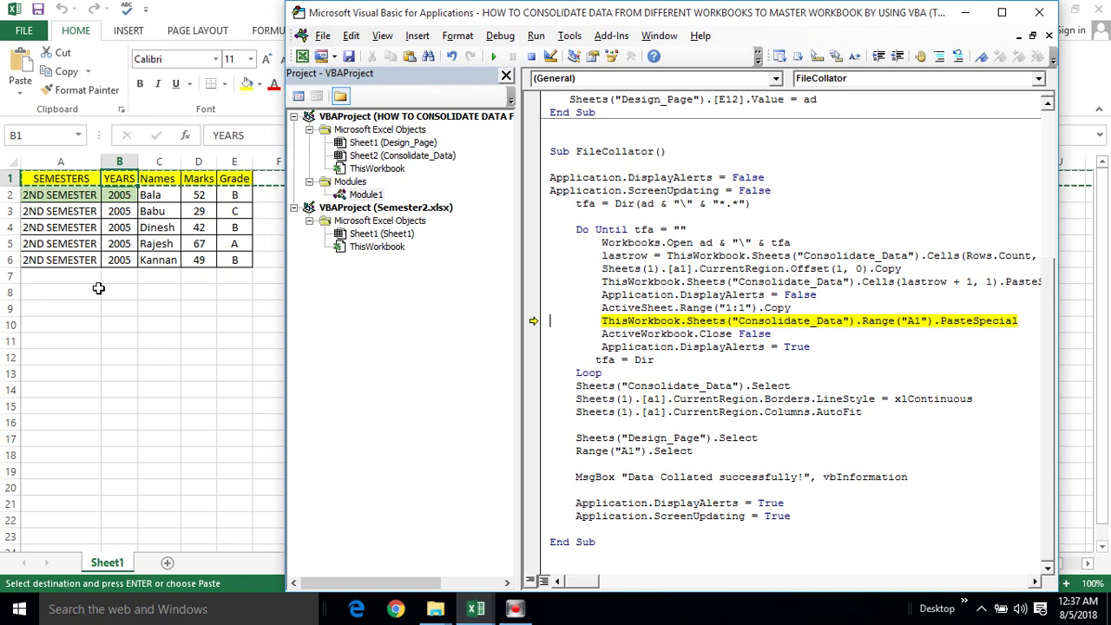
pyautogui.press('F8')
pyautogui.press('F8')
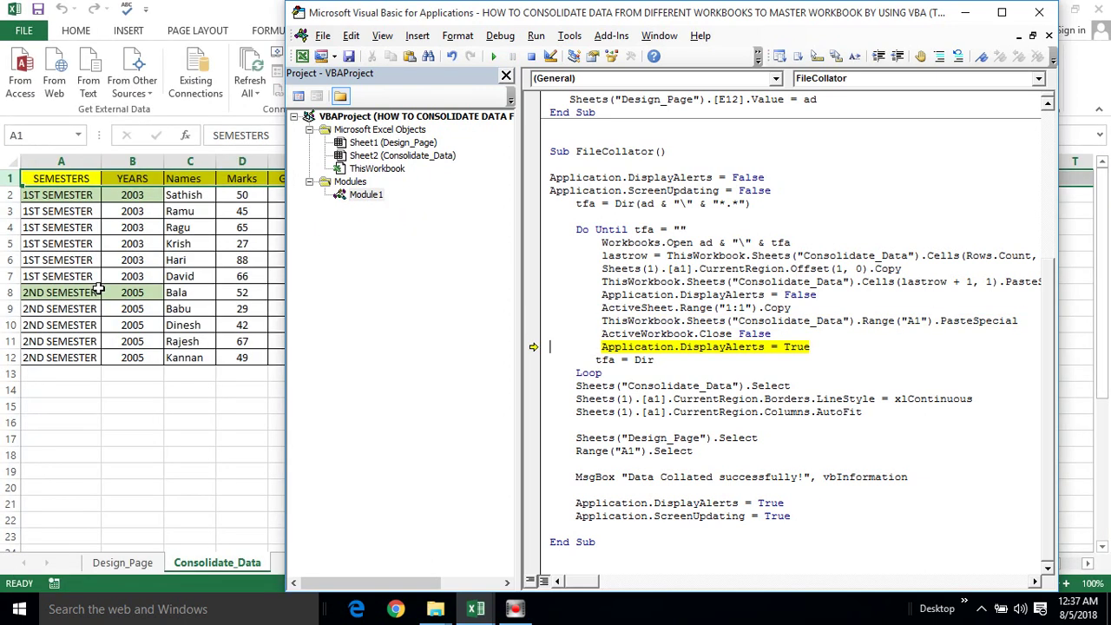
pyautogui.click(31, 312)
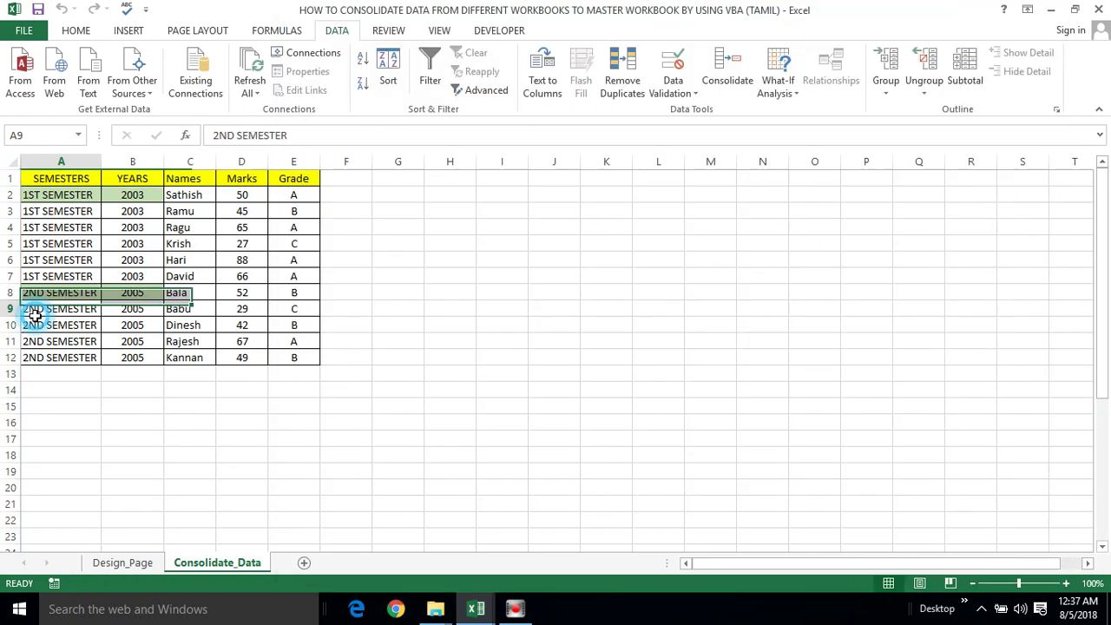
pyautogui.click(40, 162)
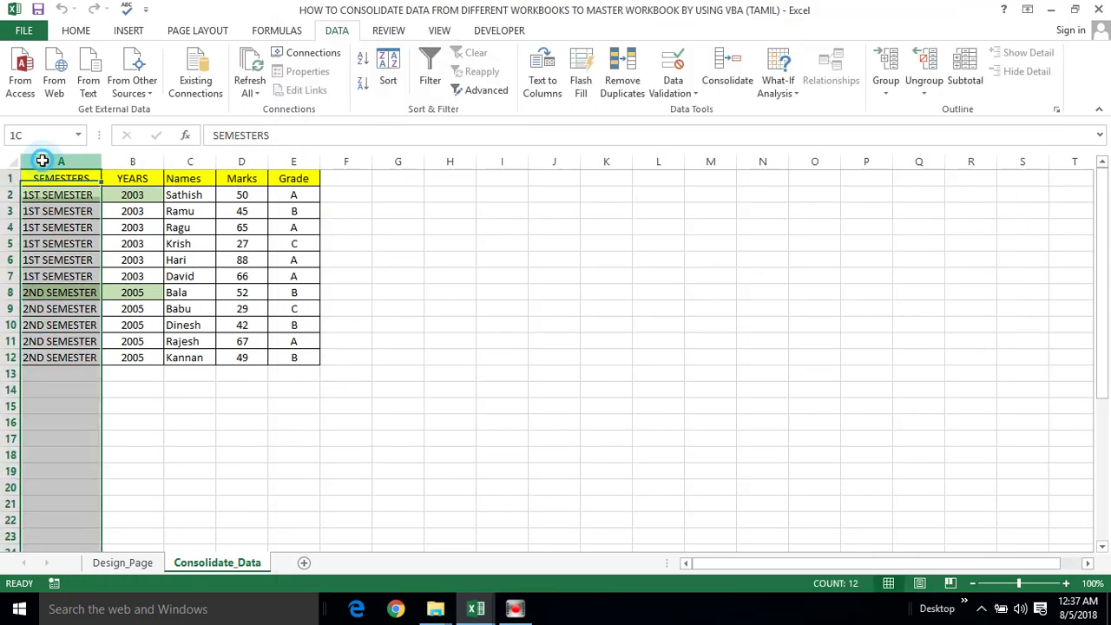
pyautogui.click(29, 292)
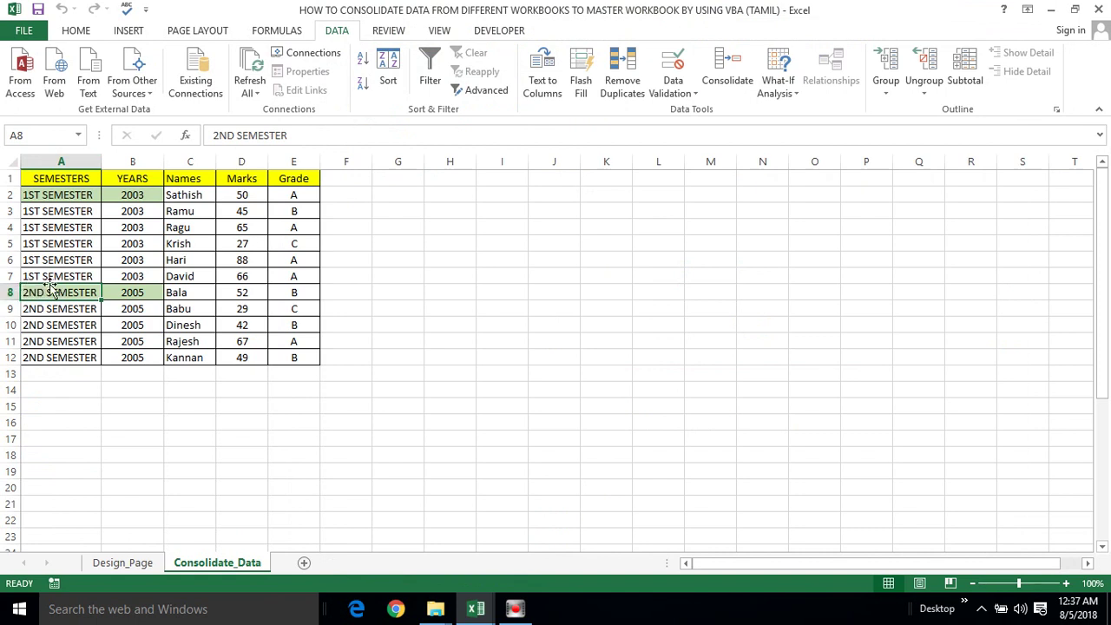
pyautogui.hotkey('alt', 'F11')
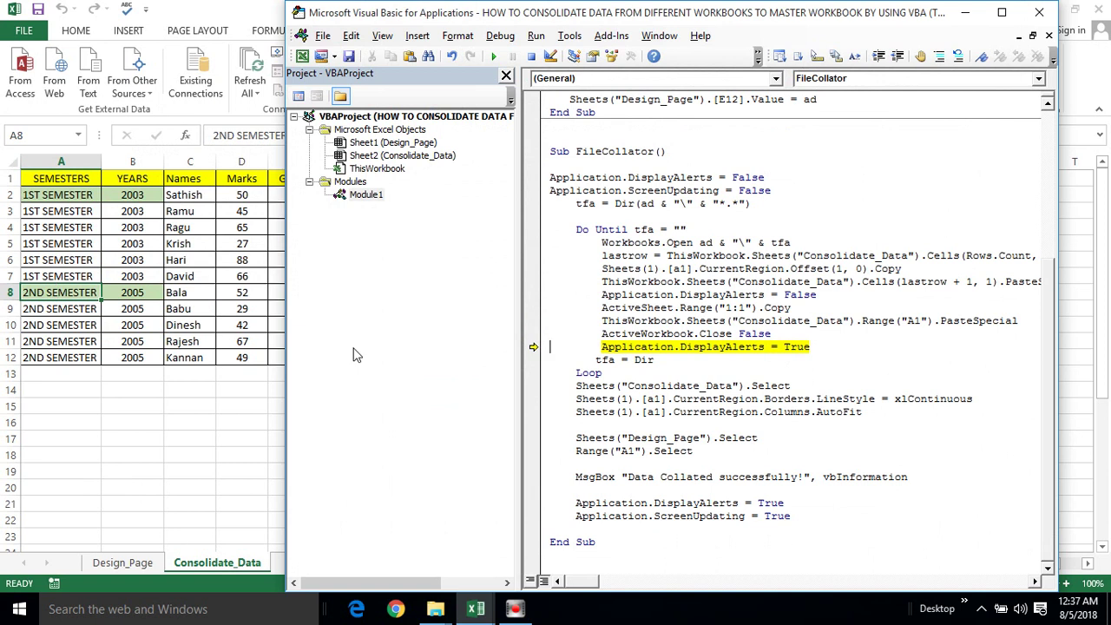
pyautogui.moveTo(617, 347)
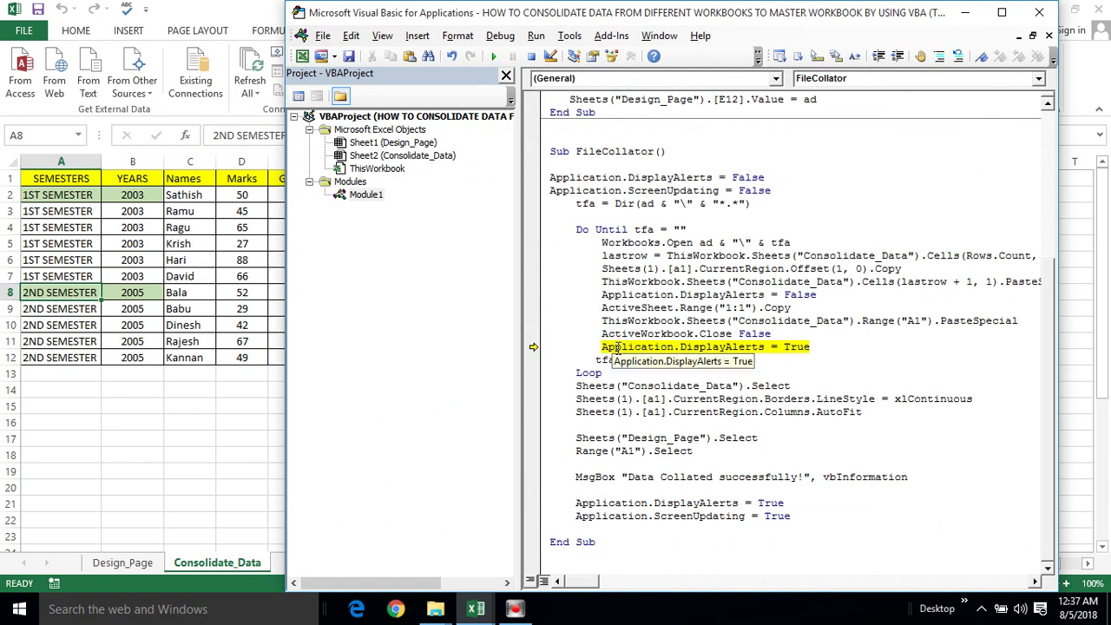
# Step: Step the loop through Semester3, pasting its rows, and on into Semester4
pyautogui.press('F8')
pyautogui.press('F8')
pyautogui.press('F8')
pyautogui.press('F8')
pyautogui.press('F8')
pyautogui.press('F8')
pyautogui.press('F8')
pyautogui.hotkey('alt', 'F11')
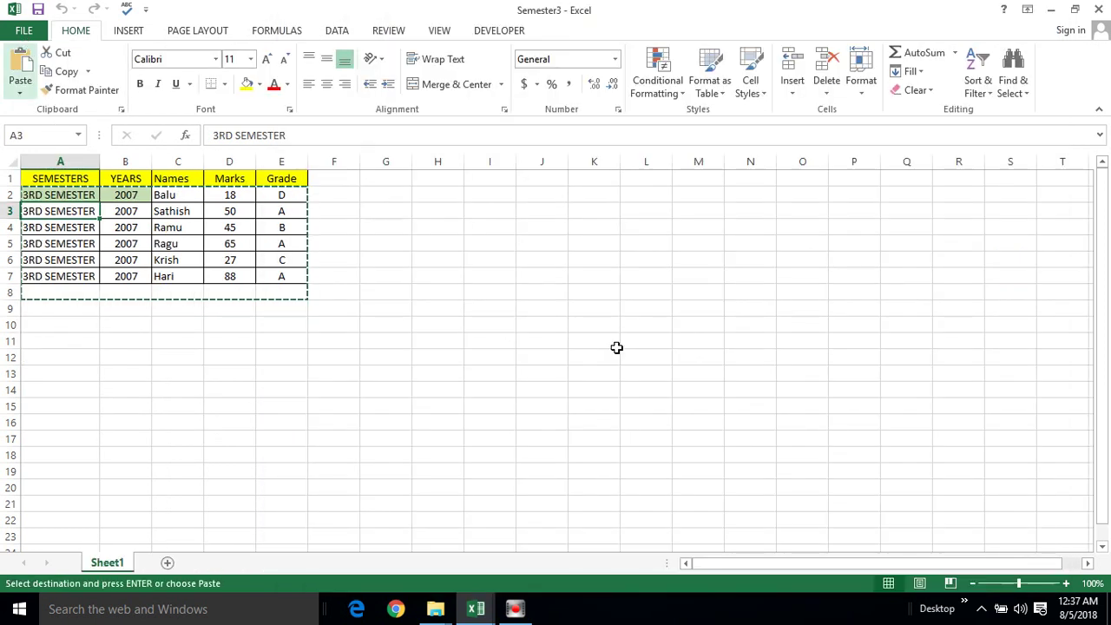
pyautogui.hotkey('alt', 'Tab')
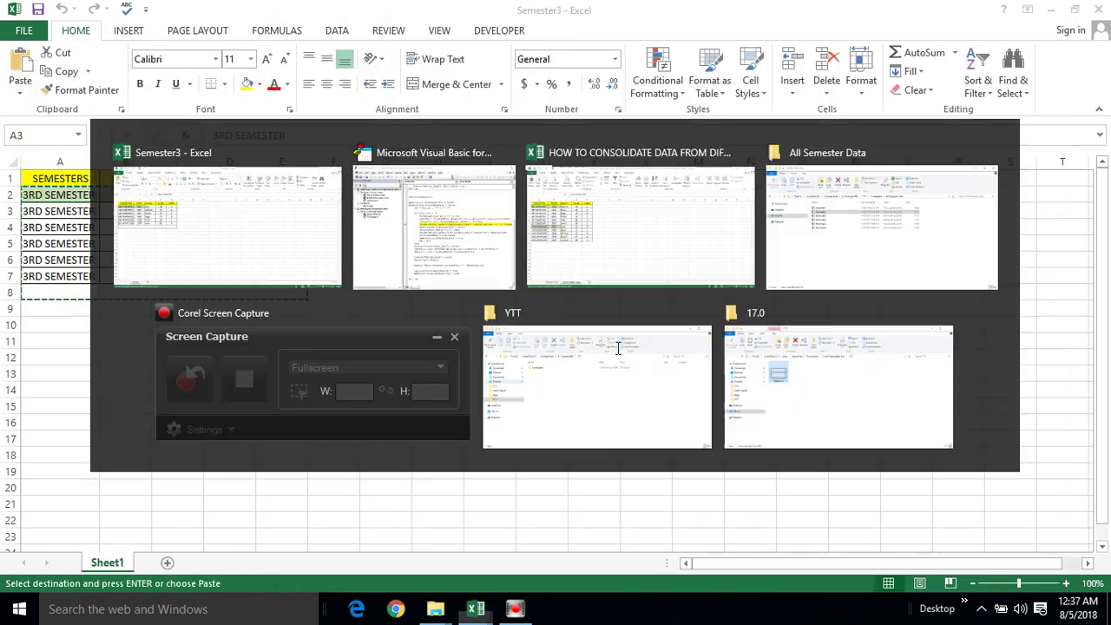
pyautogui.press('F8')
pyautogui.press('F8')
pyautogui.press('F8')
pyautogui.press('F8')
pyautogui.press('F8')
pyautogui.press('F8')
pyautogui.press('F8')
pyautogui.press('F8')
pyautogui.press('F8')
pyautogui.press('F8')
pyautogui.press('F8')
pyautogui.press('F8')
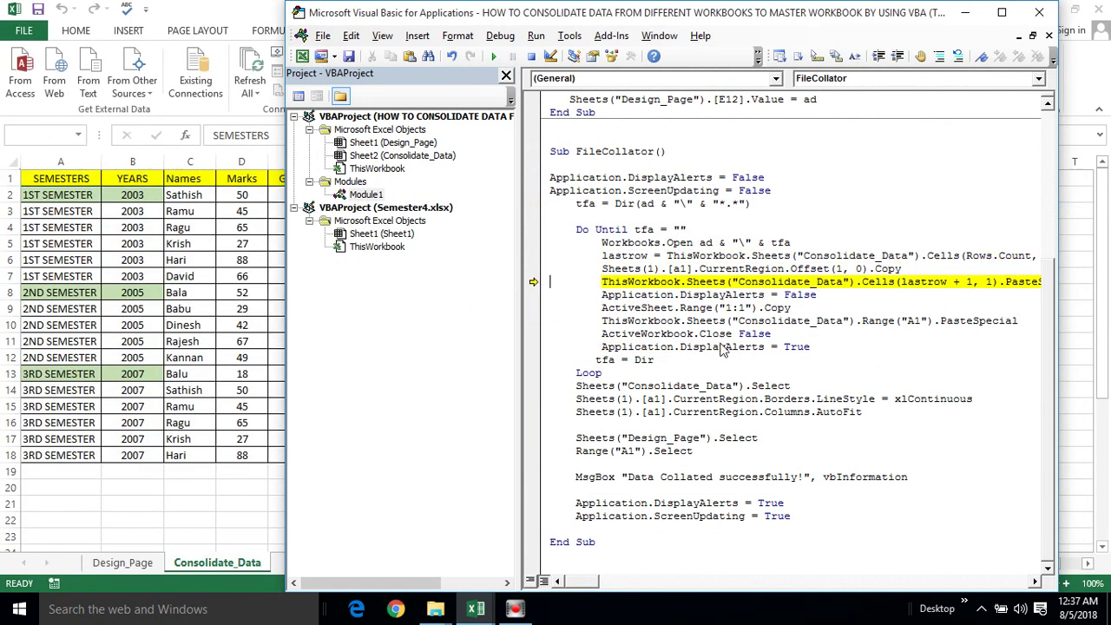
pyautogui.press('F8')
pyautogui.press('F8')
pyautogui.press('F8')
pyautogui.press('F8')
pyautogui.press('F8')
pyautogui.press('F8')
pyautogui.press('F8')
pyautogui.press('F8')
pyautogui.press('F8')
# Step: Continue stepping the loop through the remaining workbooks up to Semester6
pyautogui.press('F8')
pyautogui.press('F8')
pyautogui.press('F8')
pyautogui.press('F8')
pyautogui.press('F8')
pyautogui.press('F8')
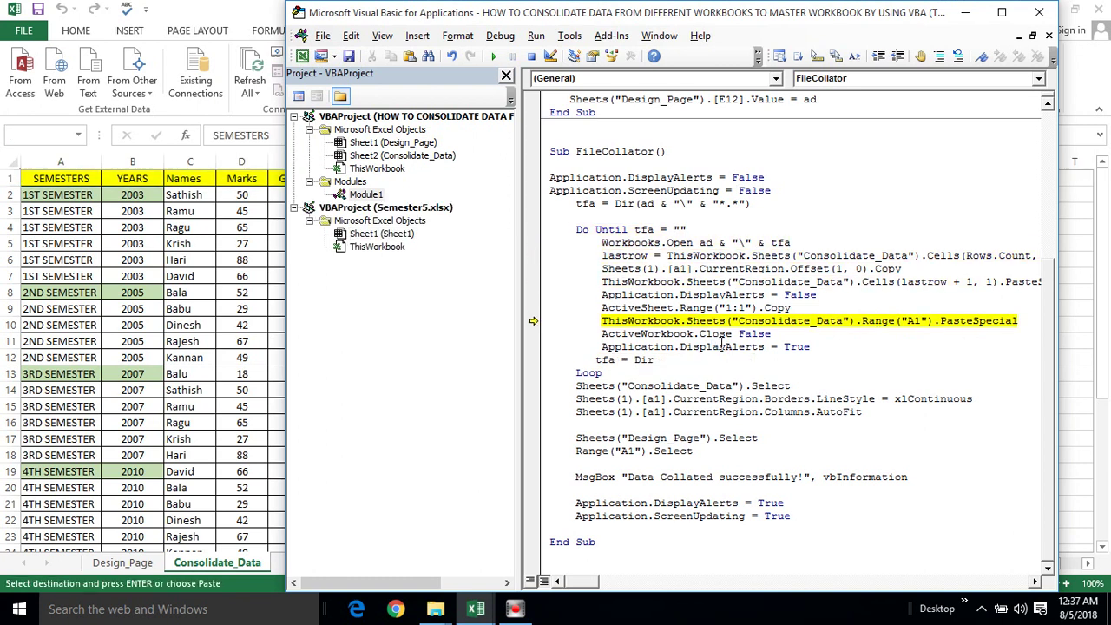
pyautogui.press('F8')
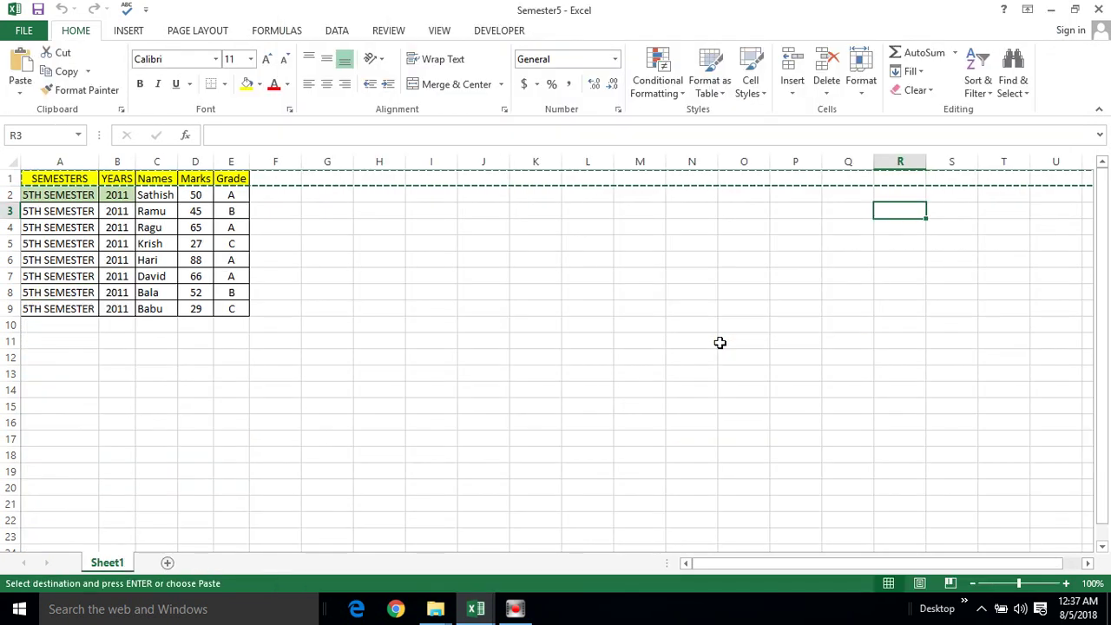
pyautogui.hotkey('alt', 'F11')
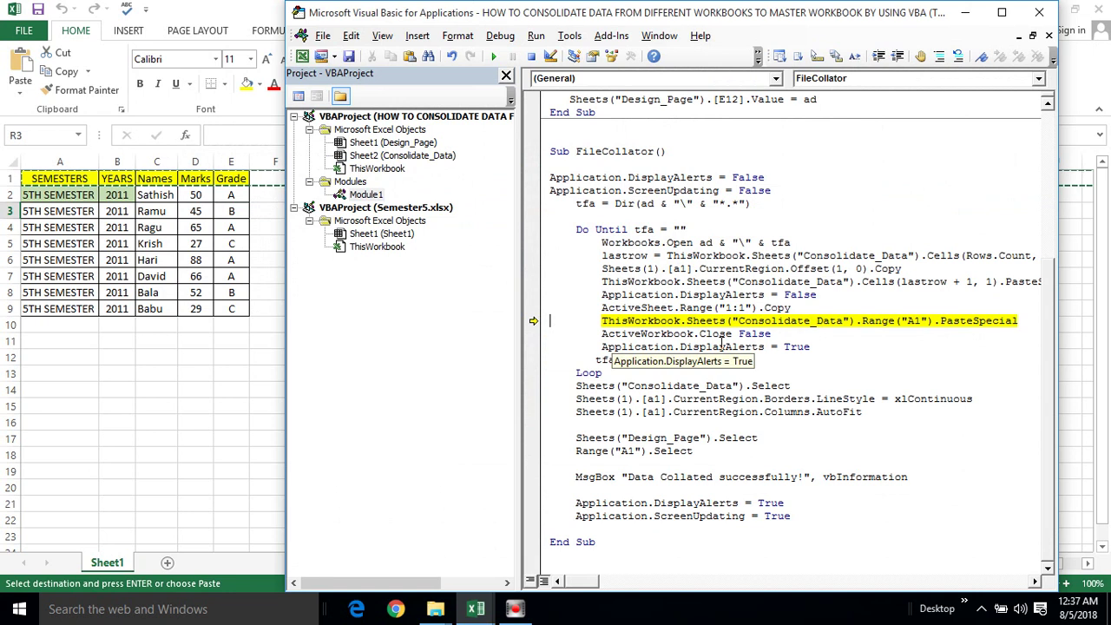
pyautogui.press('F8')
pyautogui.press('F8')
pyautogui.press('F8')
pyautogui.press('F8')
pyautogui.press('F8')
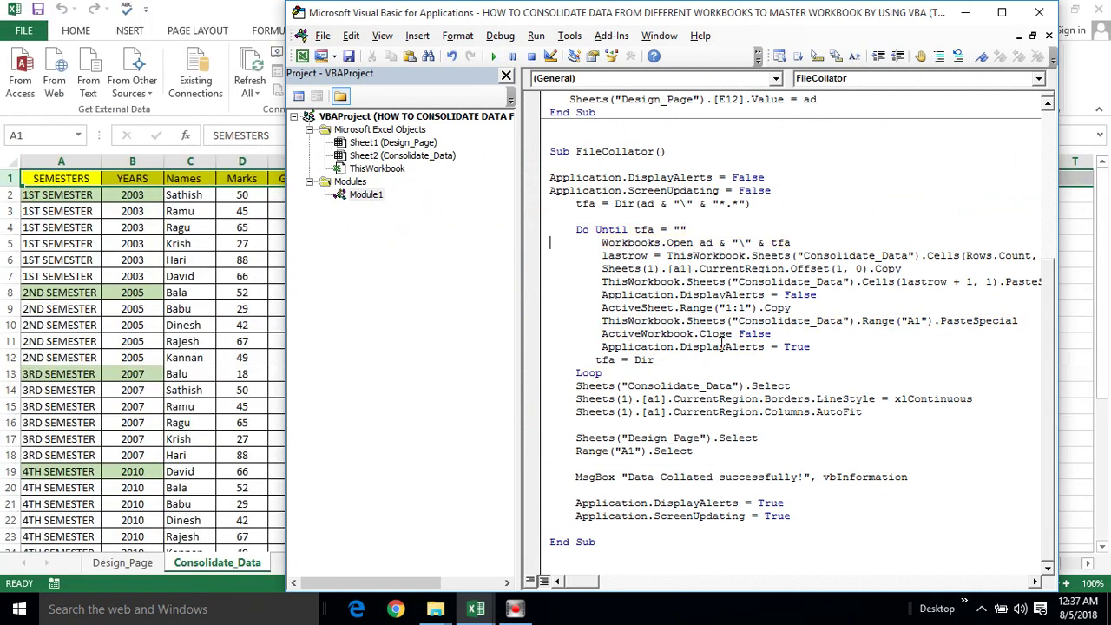
pyautogui.press('F8')
pyautogui.press('F8')
pyautogui.hotkey('alt', 'F11')
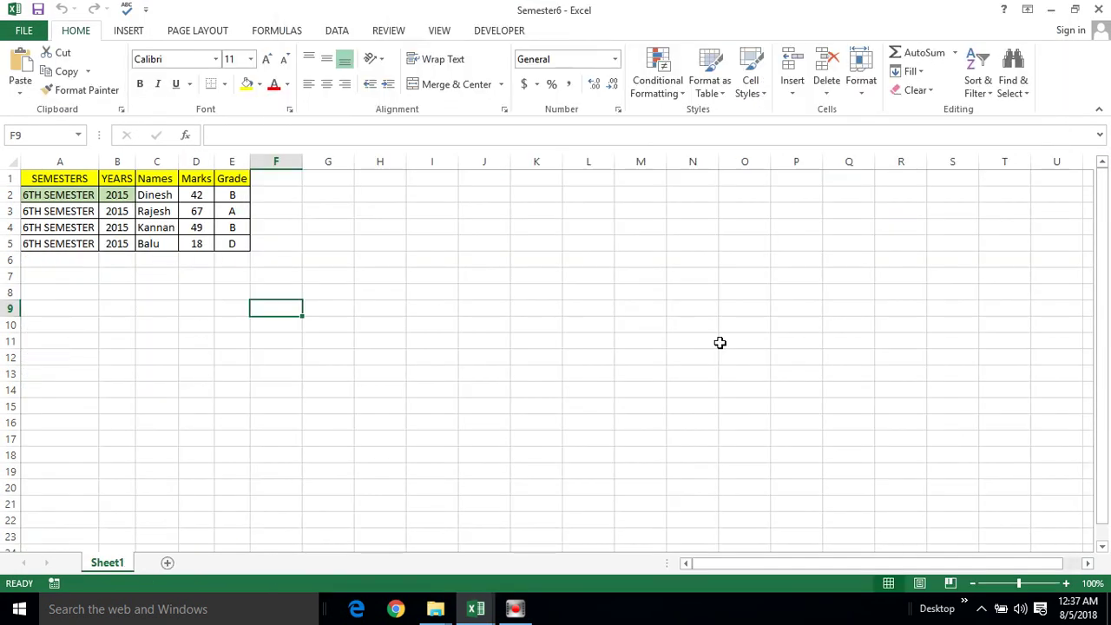
pyautogui.hotkey('alt', 'F11')
pyautogui.press('F8')
pyautogui.press('F8')
pyautogui.press('F8')
pyautogui.press('F8')
pyautogui.press('F8')
pyautogui.press('F8')
pyautogui.press('F8')
pyautogui.press('F8')
pyautogui.press('F8')
pyautogui.press('F8')
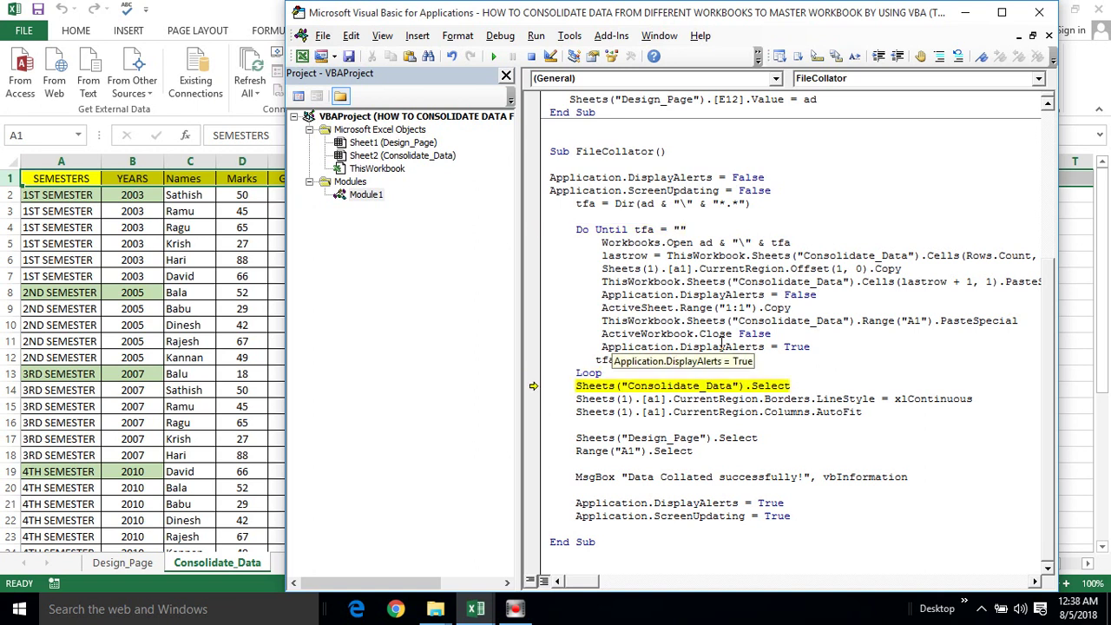
# Step: Step past the Borders and AutoFit lines, dismiss 'Data Collated successfully!', and reach End Sub
pyautogui.press('F8')
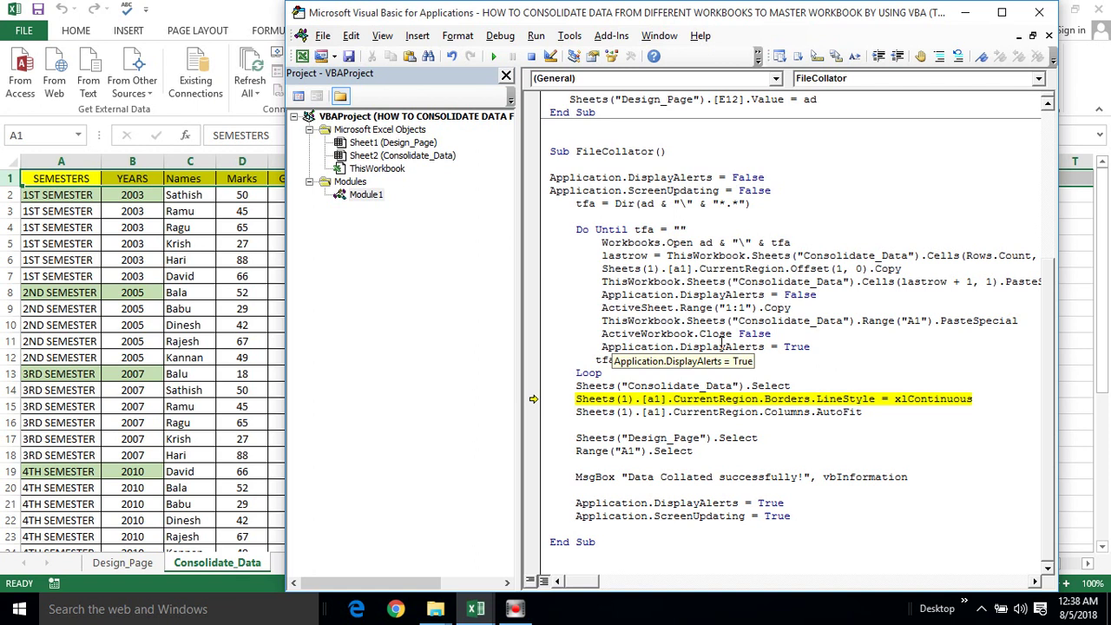
pyautogui.press('F8')
pyautogui.press('F8')
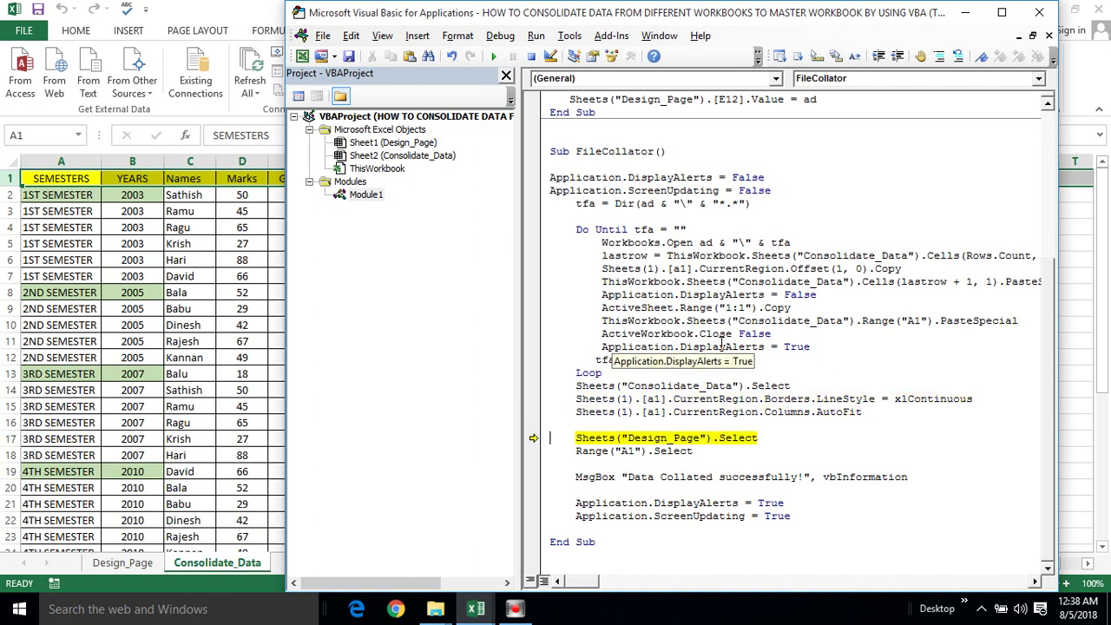
pyautogui.press('F8')
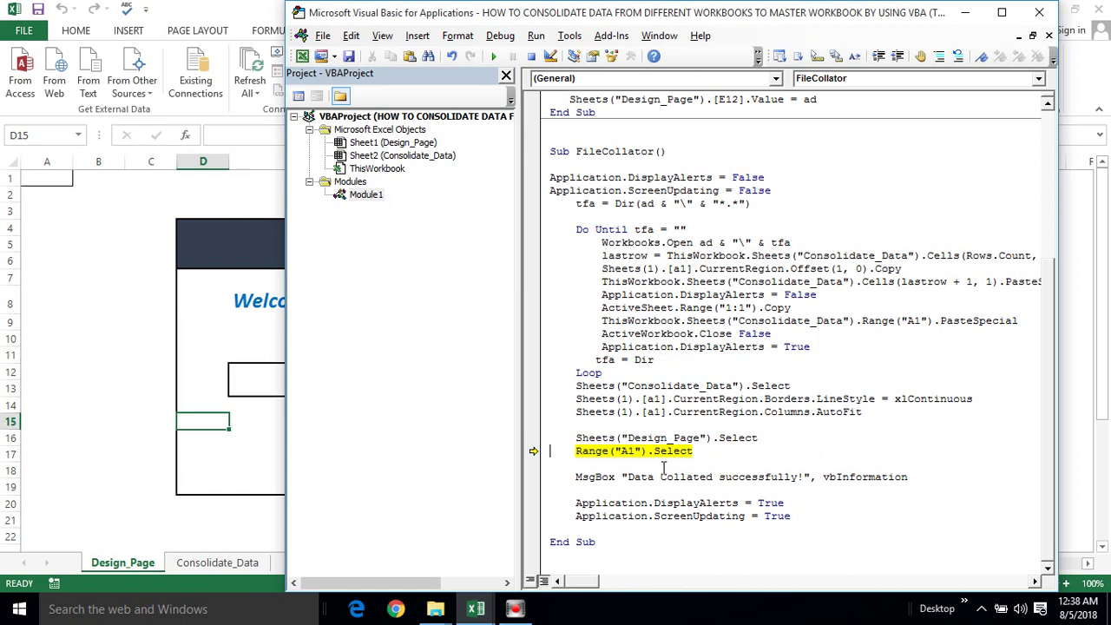
pyautogui.press('F8')
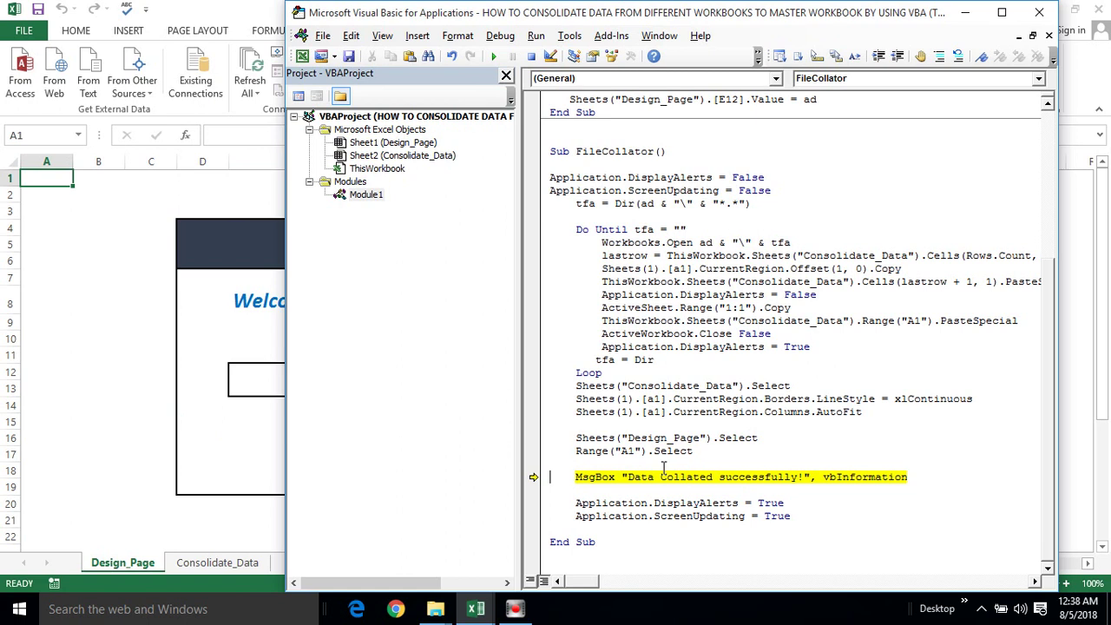
pyautogui.press('F8')
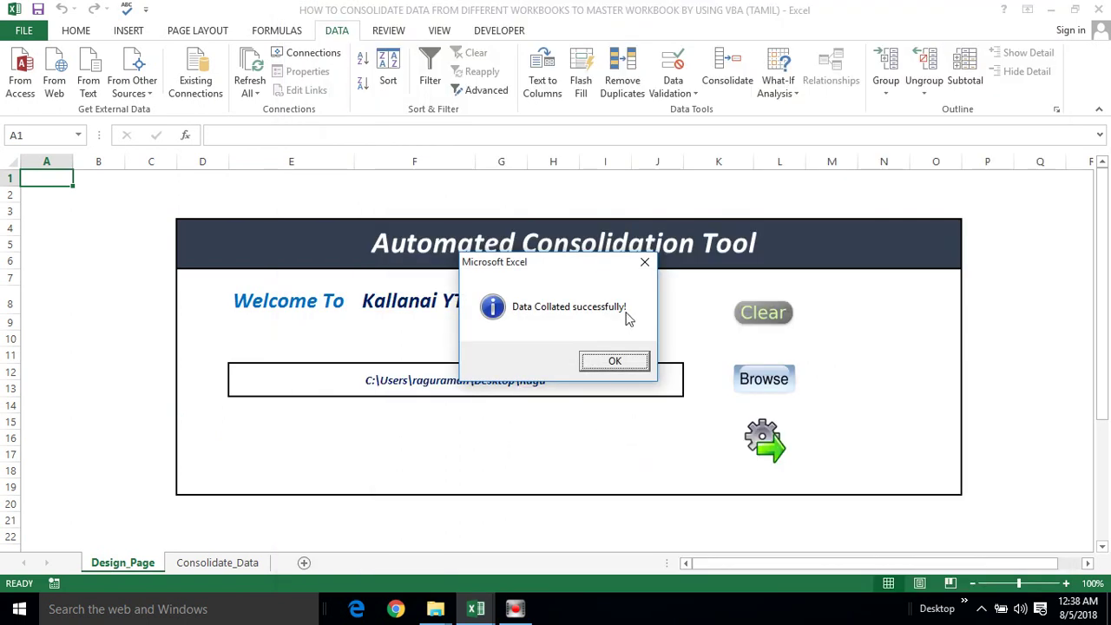
pyautogui.click(611, 359)
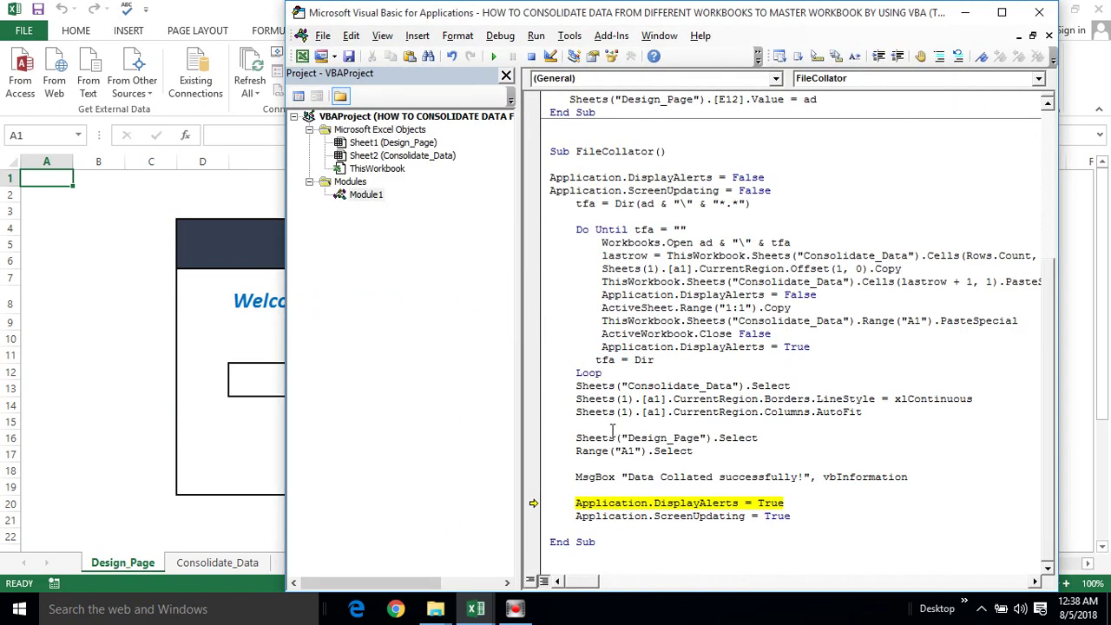
pyautogui.press('F8')
pyautogui.press('F8')
pyautogui.press('F8')
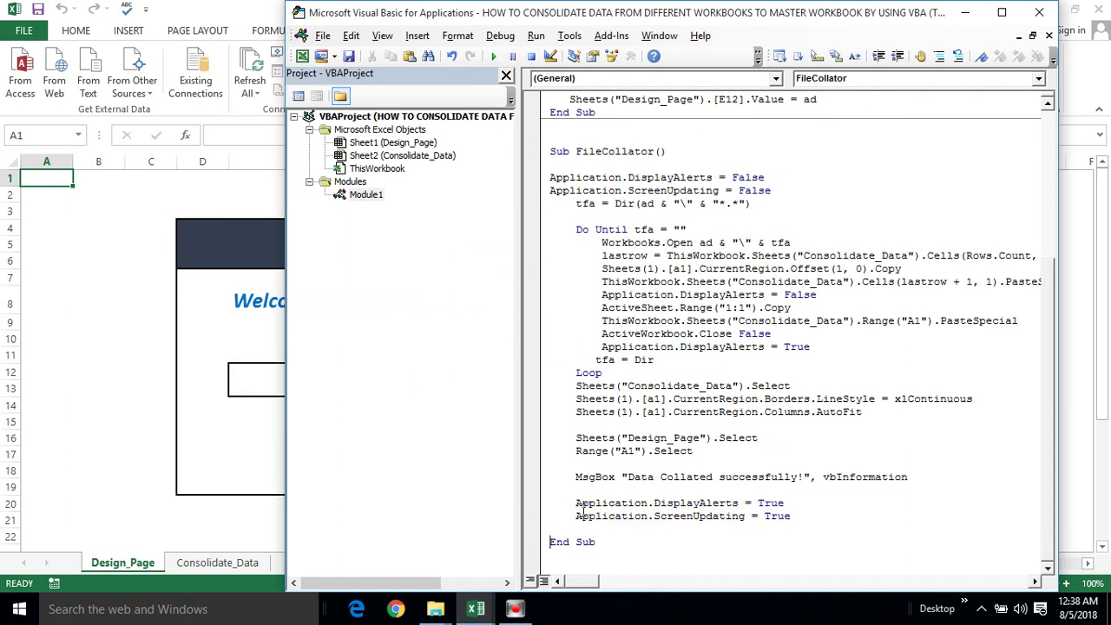
pyautogui.click(970, 14)
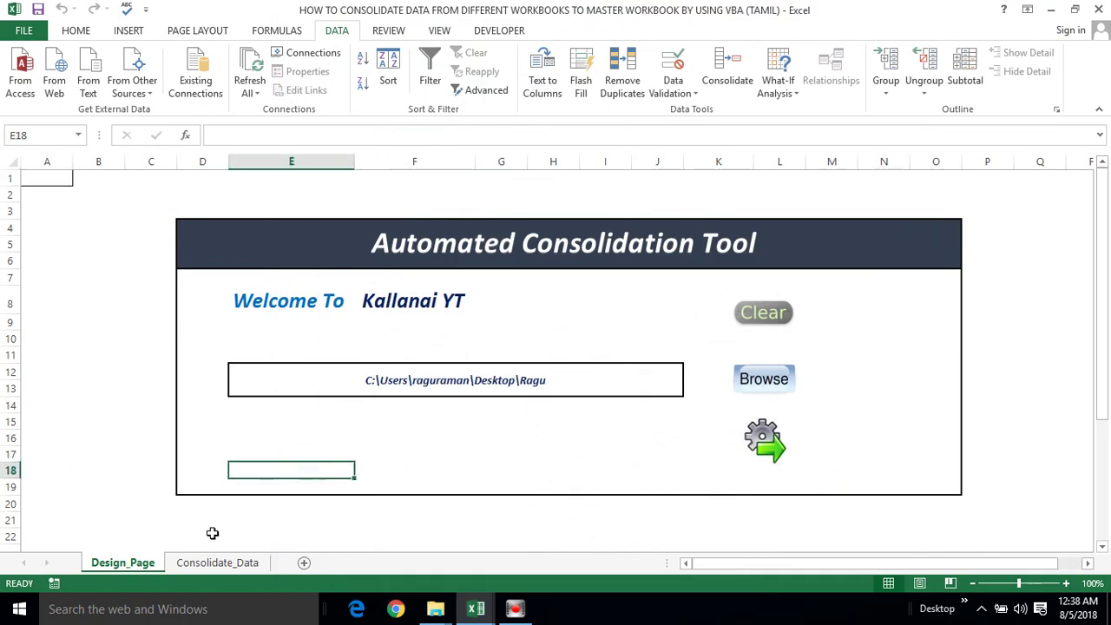
pyautogui.click(204, 564)
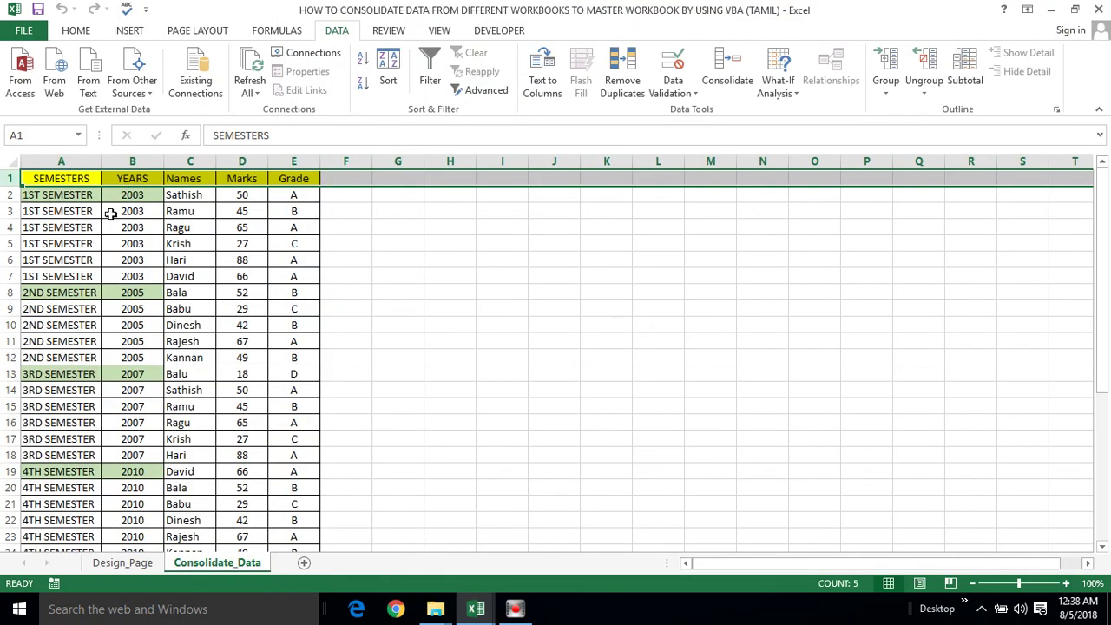
pyautogui.click(69, 211)
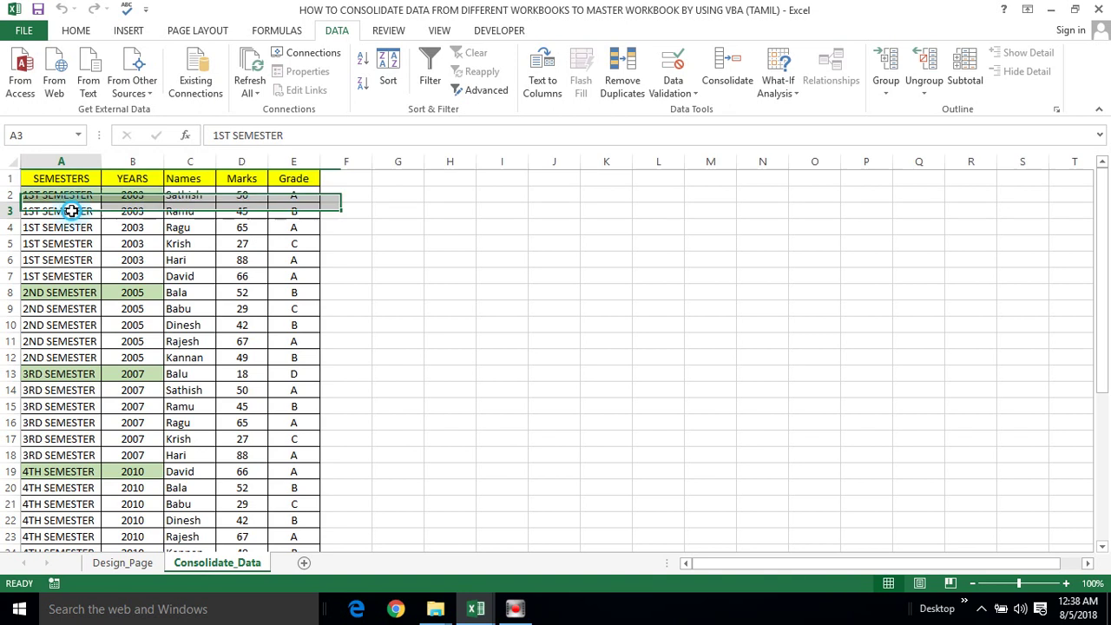
pyautogui.click(121, 564)
pyautogui.hotkey('alt', 'Tab')
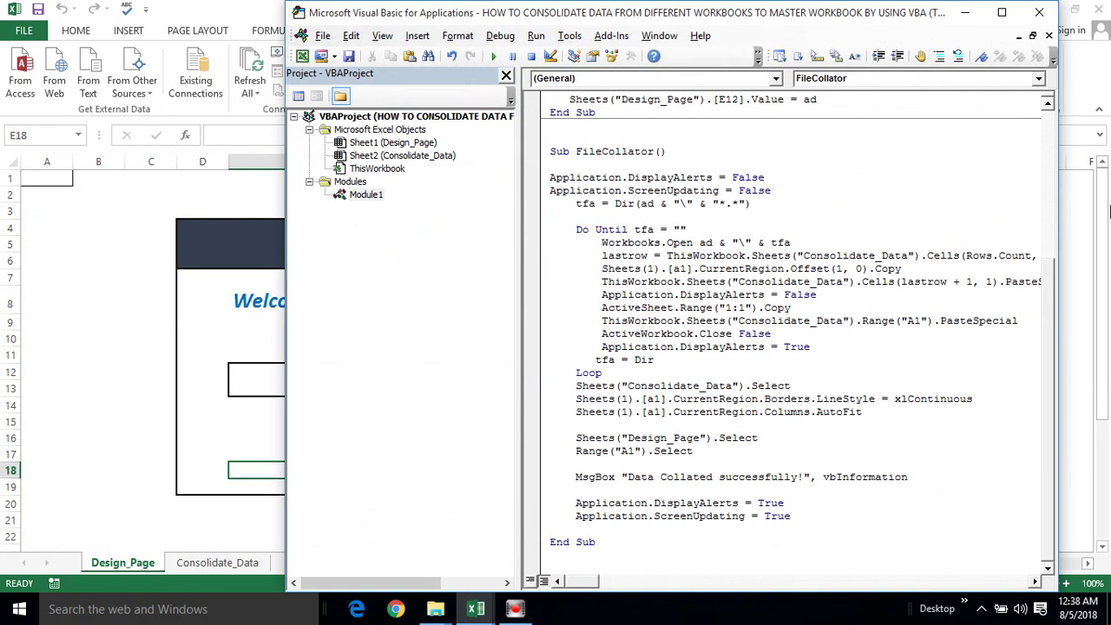
# Step: Step through the cleardata macro, dismiss 'Data Cleared successfully!', and confirm Consolidate_Data is empty
pyautogui.moveTo(1050, 278); pyautogui.dragTo(1047, 78)
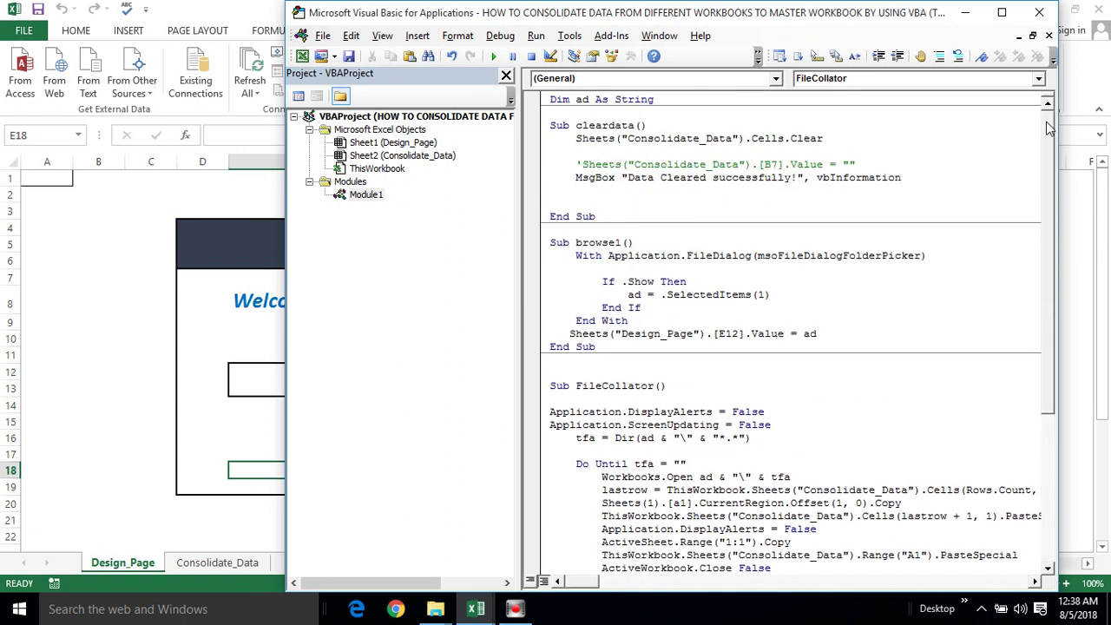
pyautogui.click(626, 130)
pyautogui.press('F8')
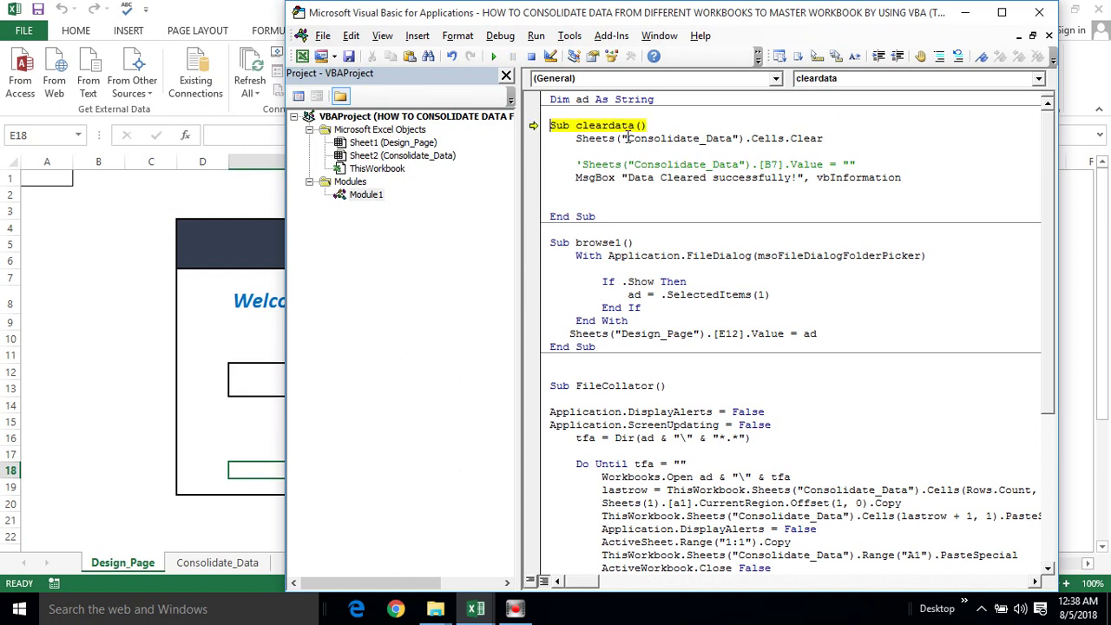
pyautogui.press('F8')
pyautogui.press('F8')
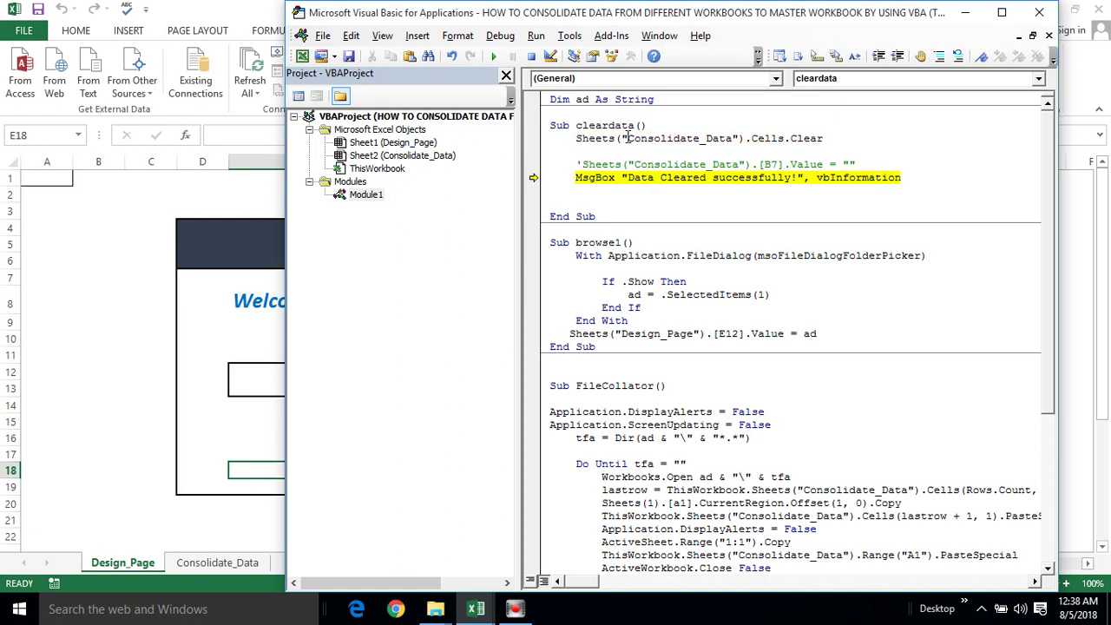
pyautogui.press('F8')
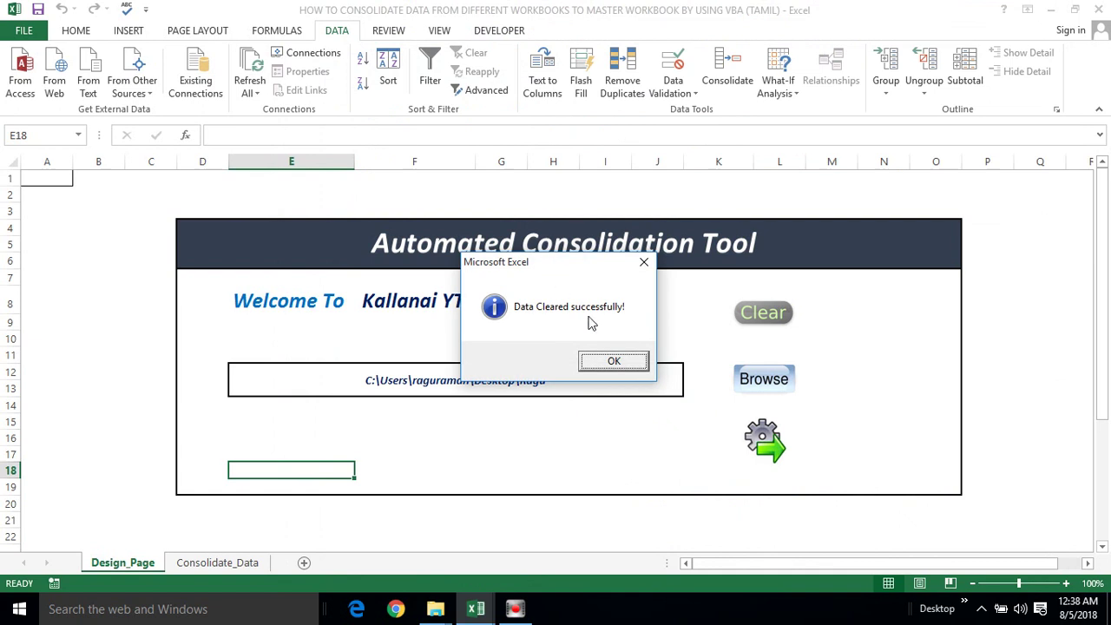
pyautogui.click(599, 359)
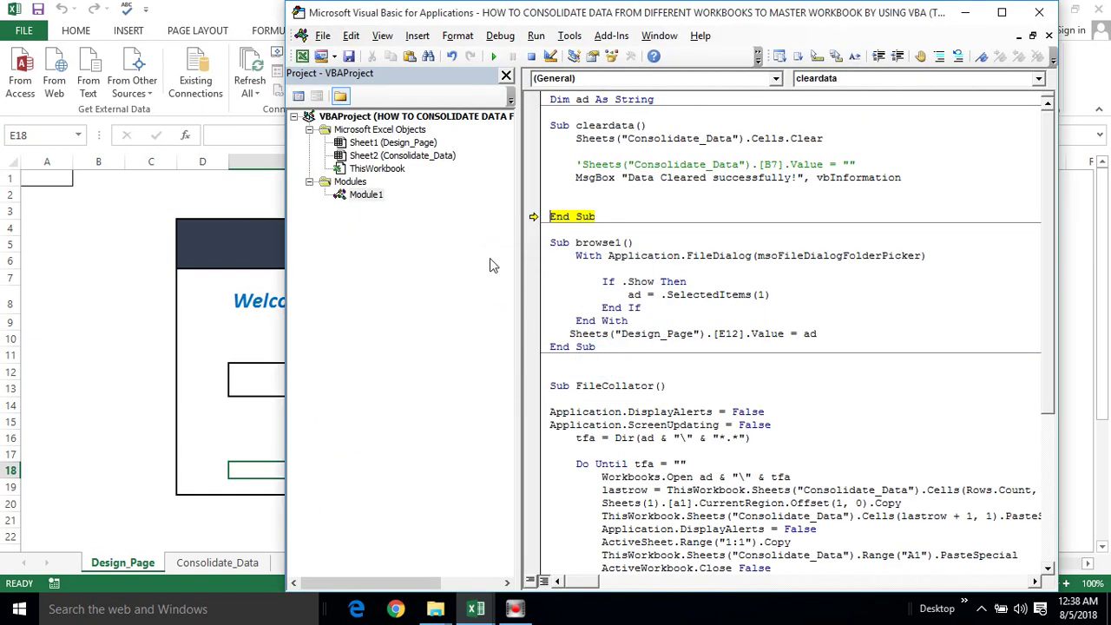
pyautogui.click(208, 564)
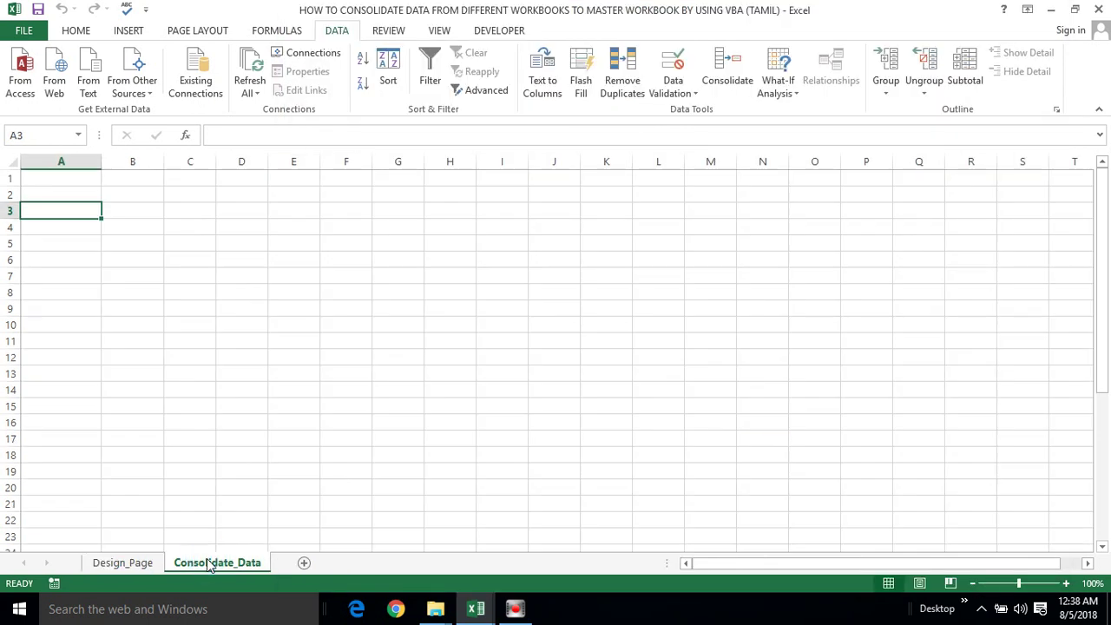
# Step: Select cell A1 on Design_Page, then bring back the VBA editor maximized
pyautogui.click(117, 564)
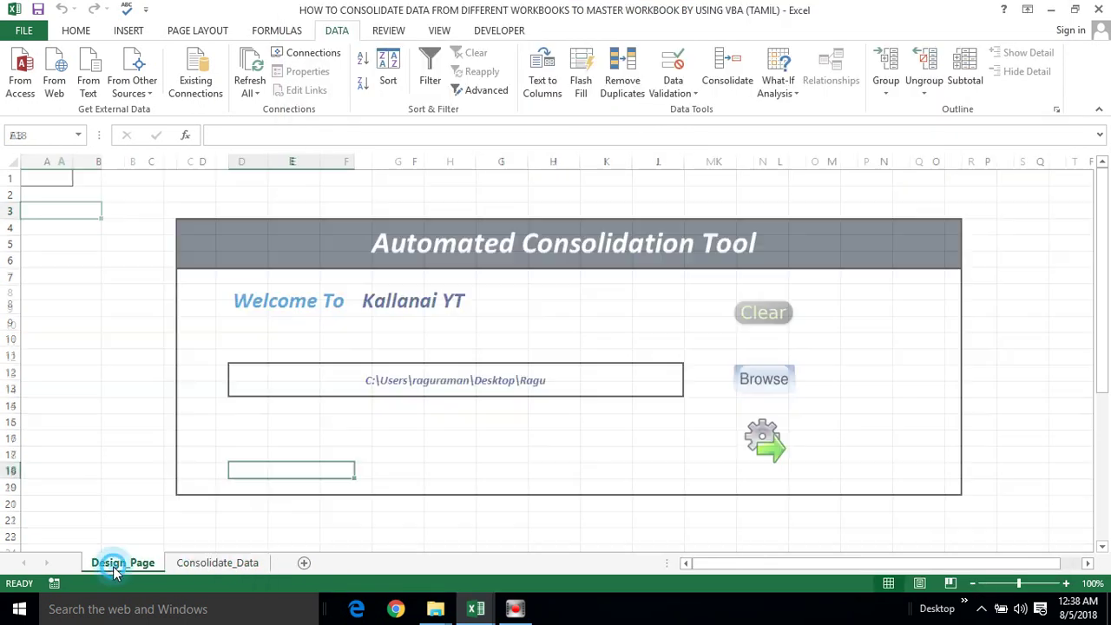
pyautogui.click(46, 193)
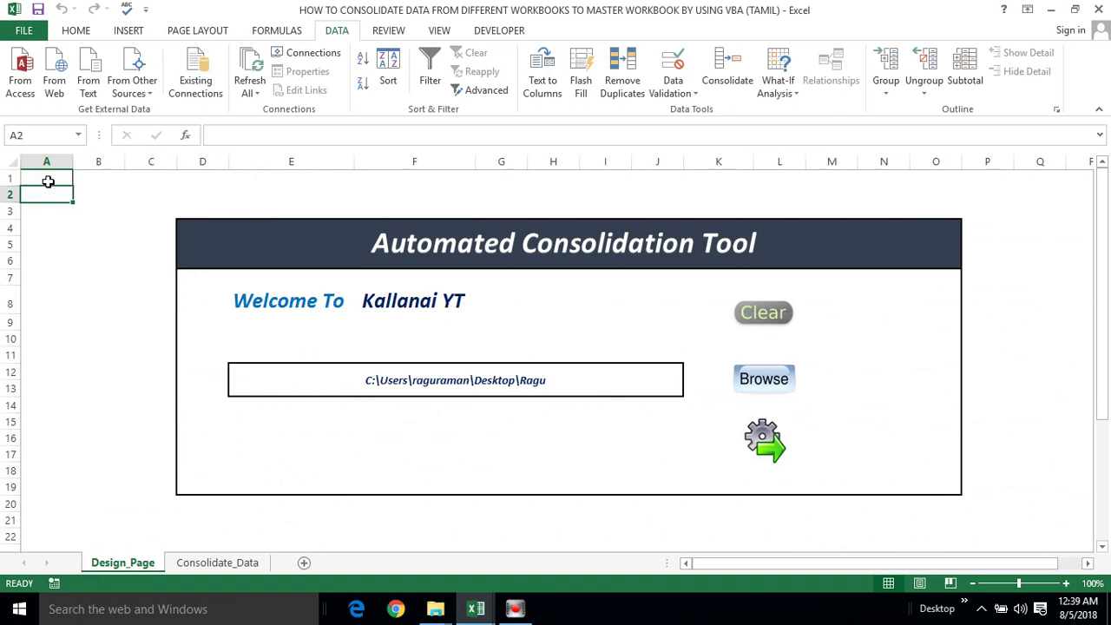
pyautogui.click(47, 181)
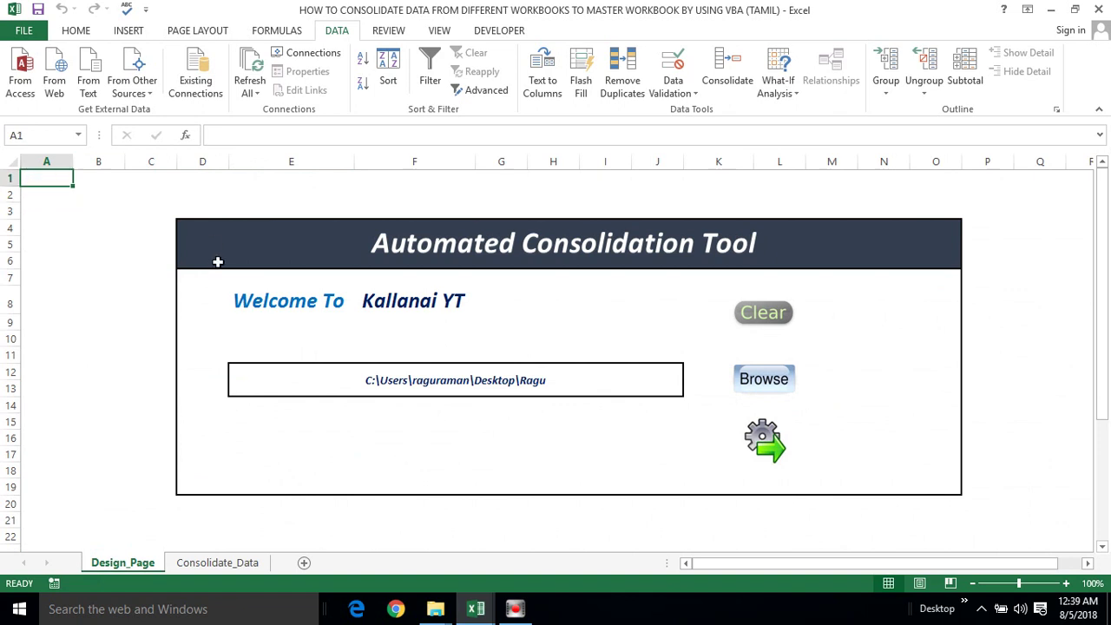
pyautogui.hotkey('alt', 'Tab')
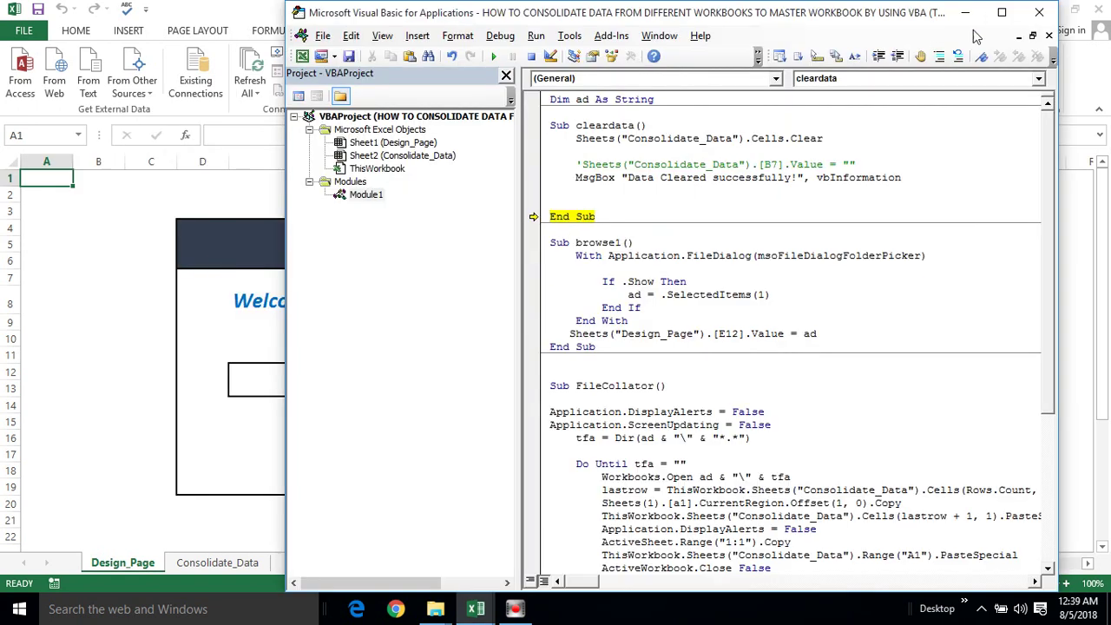
pyautogui.click(1002, 12)
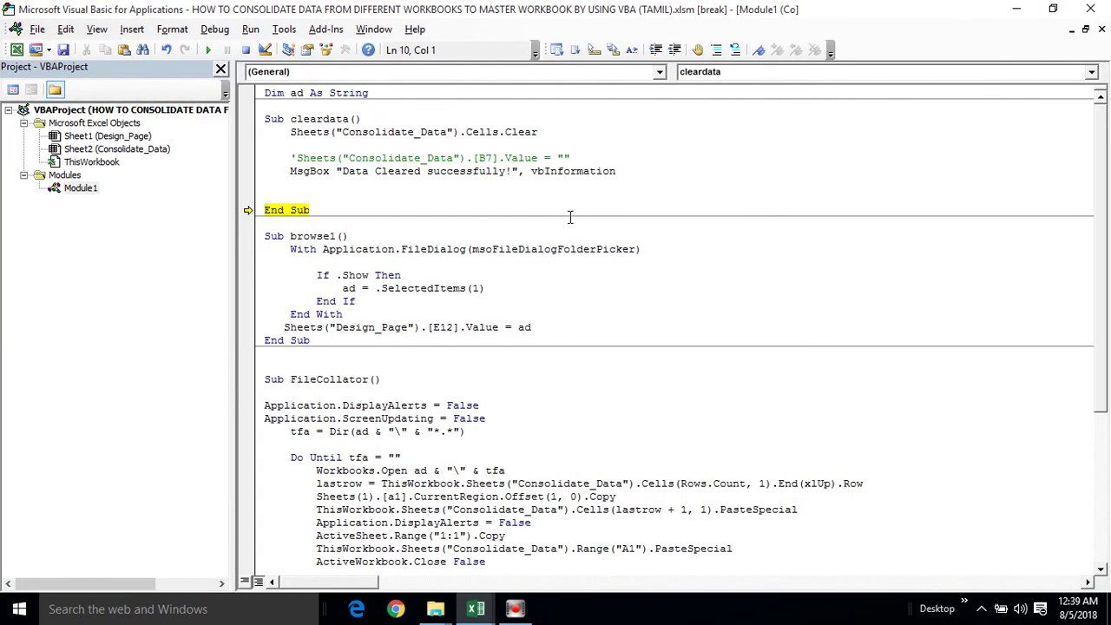